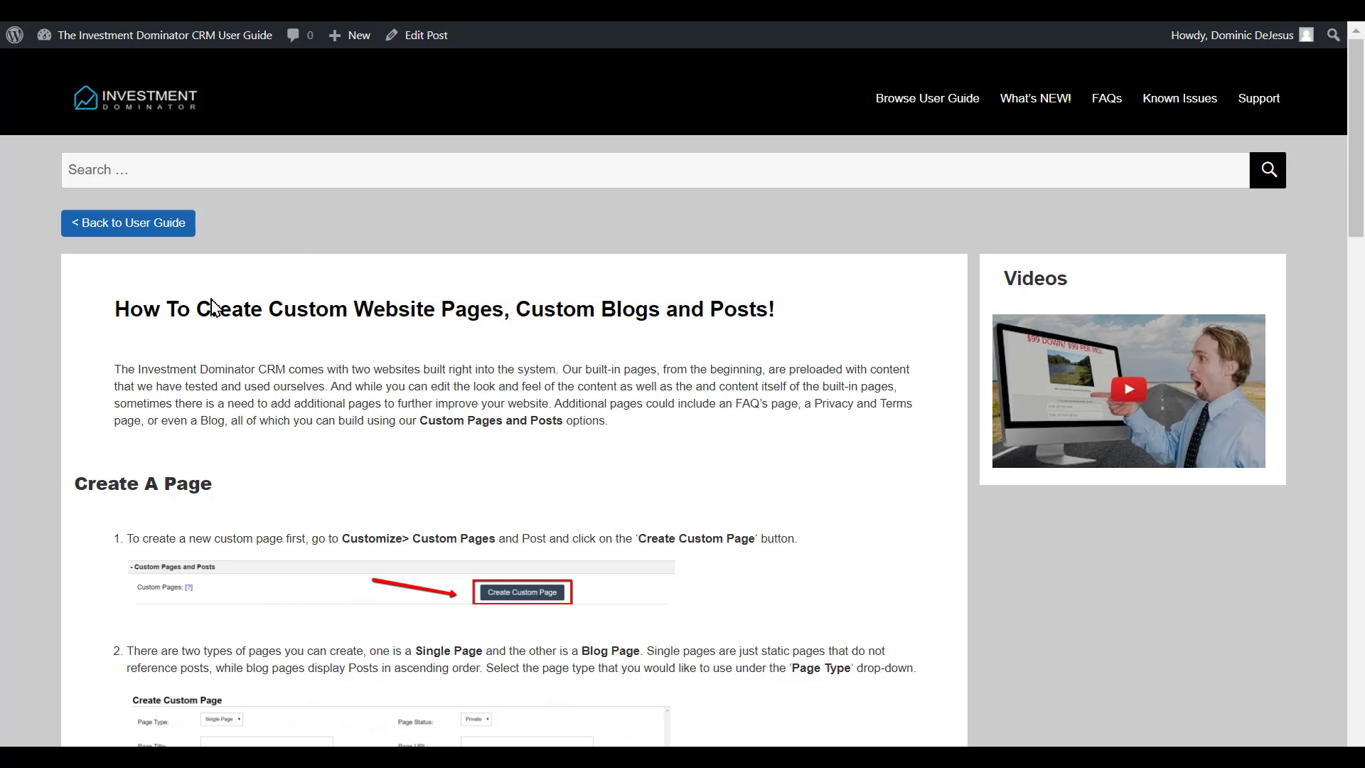
- Scroll through the guide's Create A Page and Create A Post instructions and back
scroll(212, 307, down, 3)
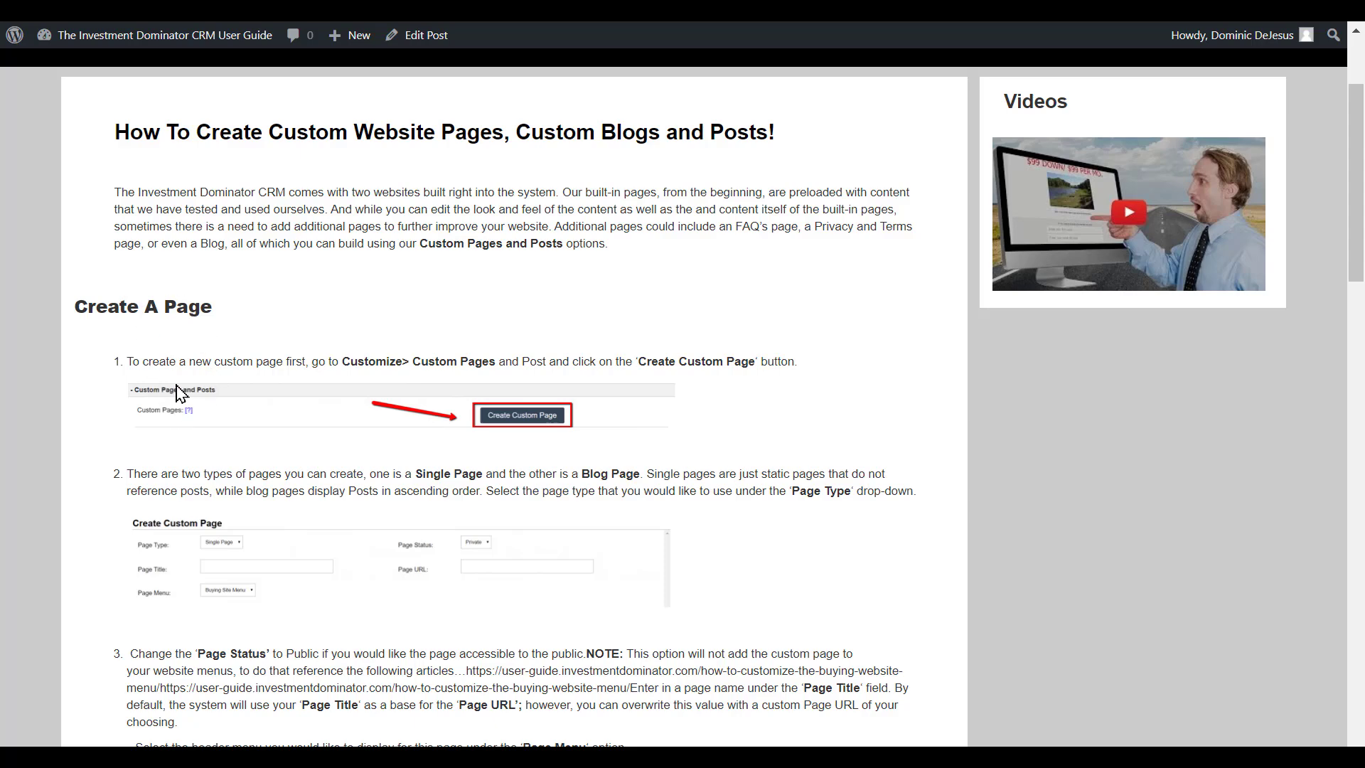
scroll(181, 393, down, 1)
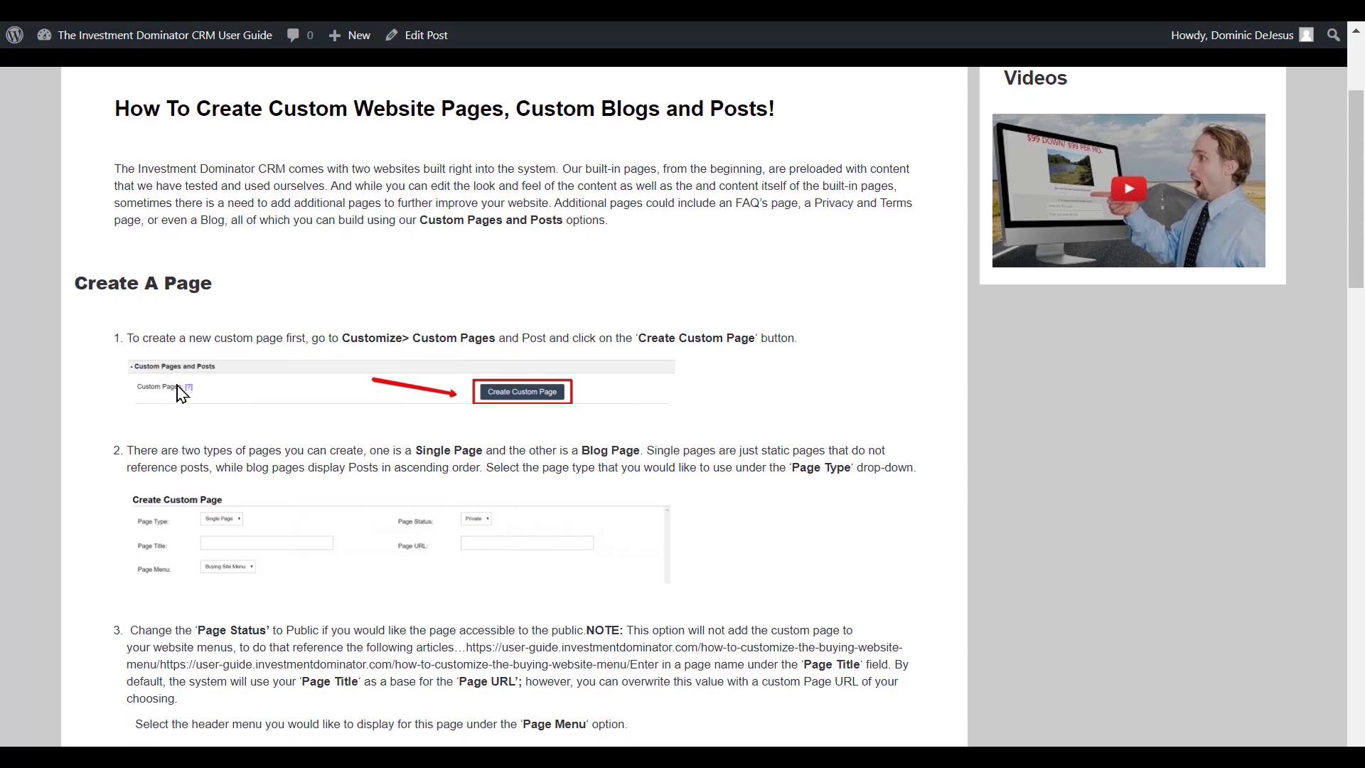
scroll(181, 393, down, 3)
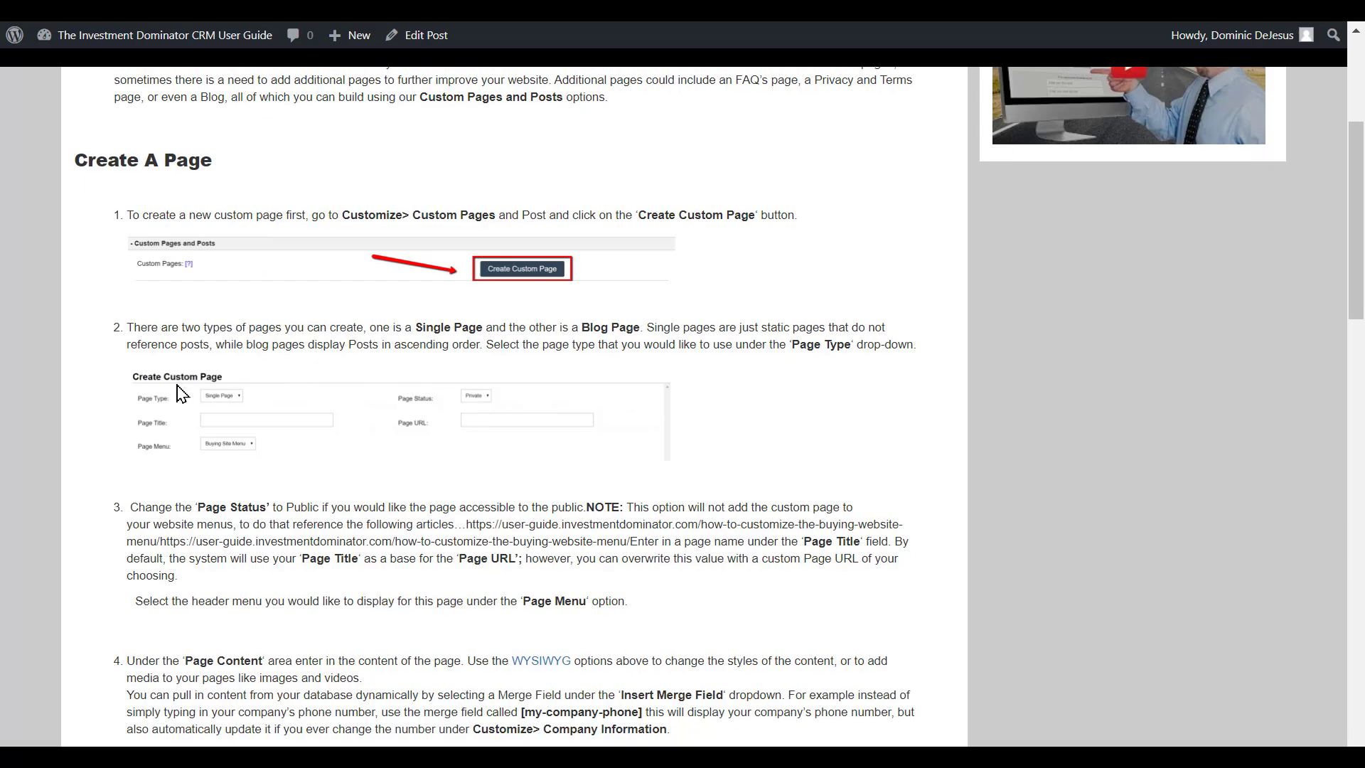
scroll(181, 393, down, 8)
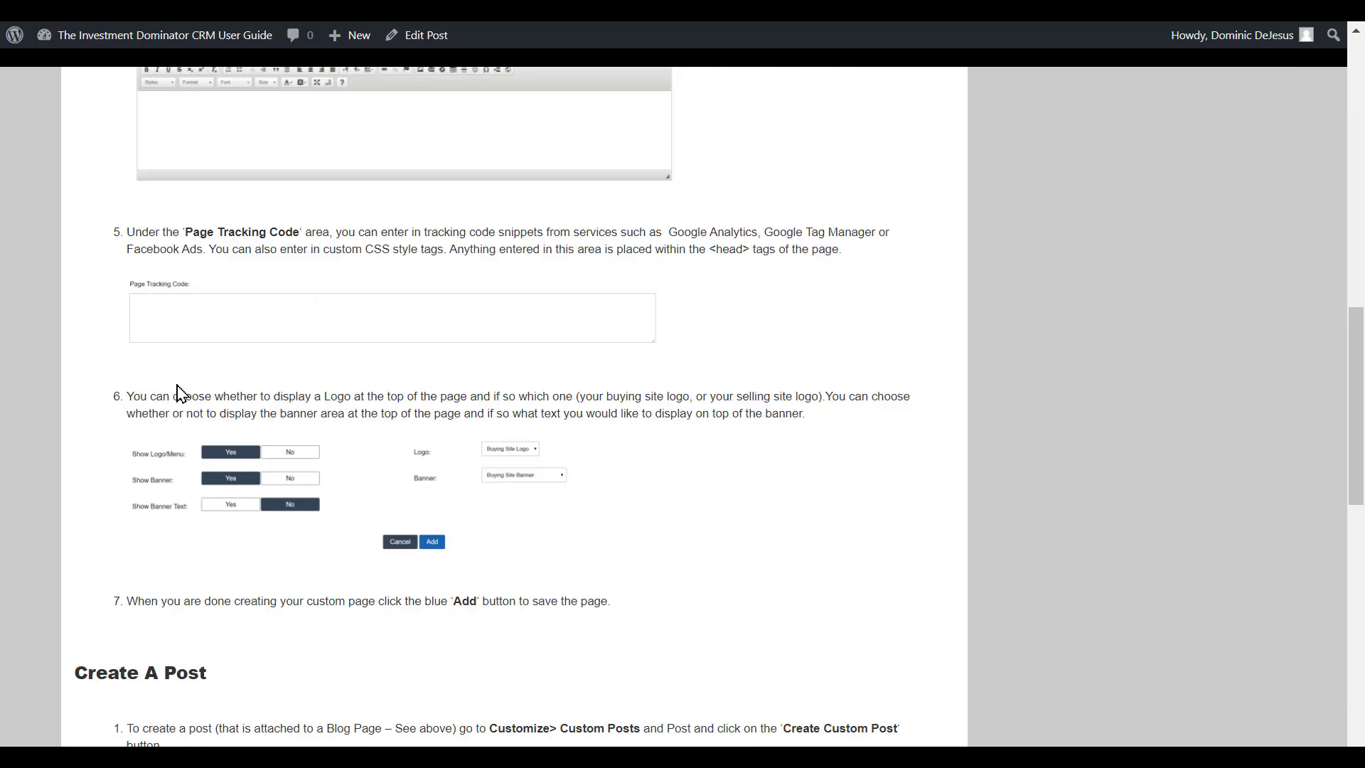
scroll(181, 393, down, 4)
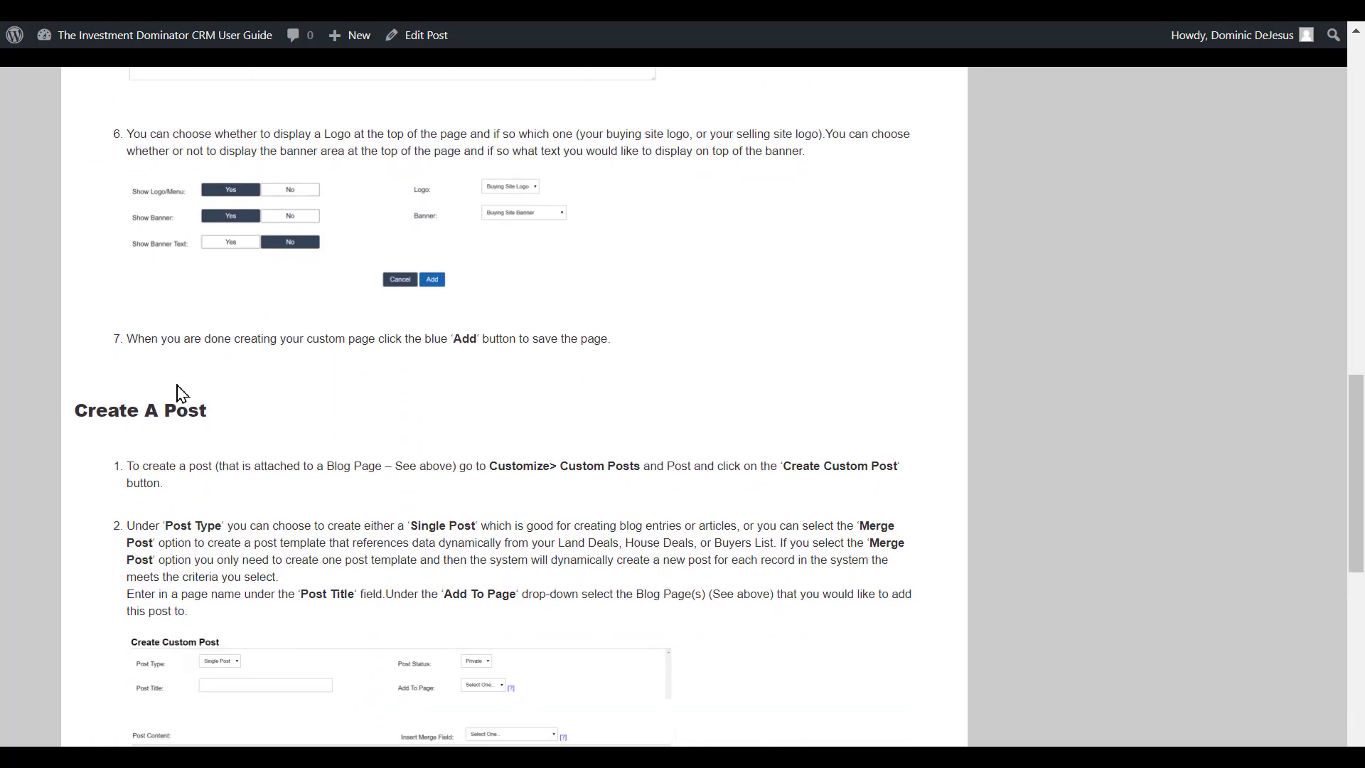
scroll(180, 393, down, 4)
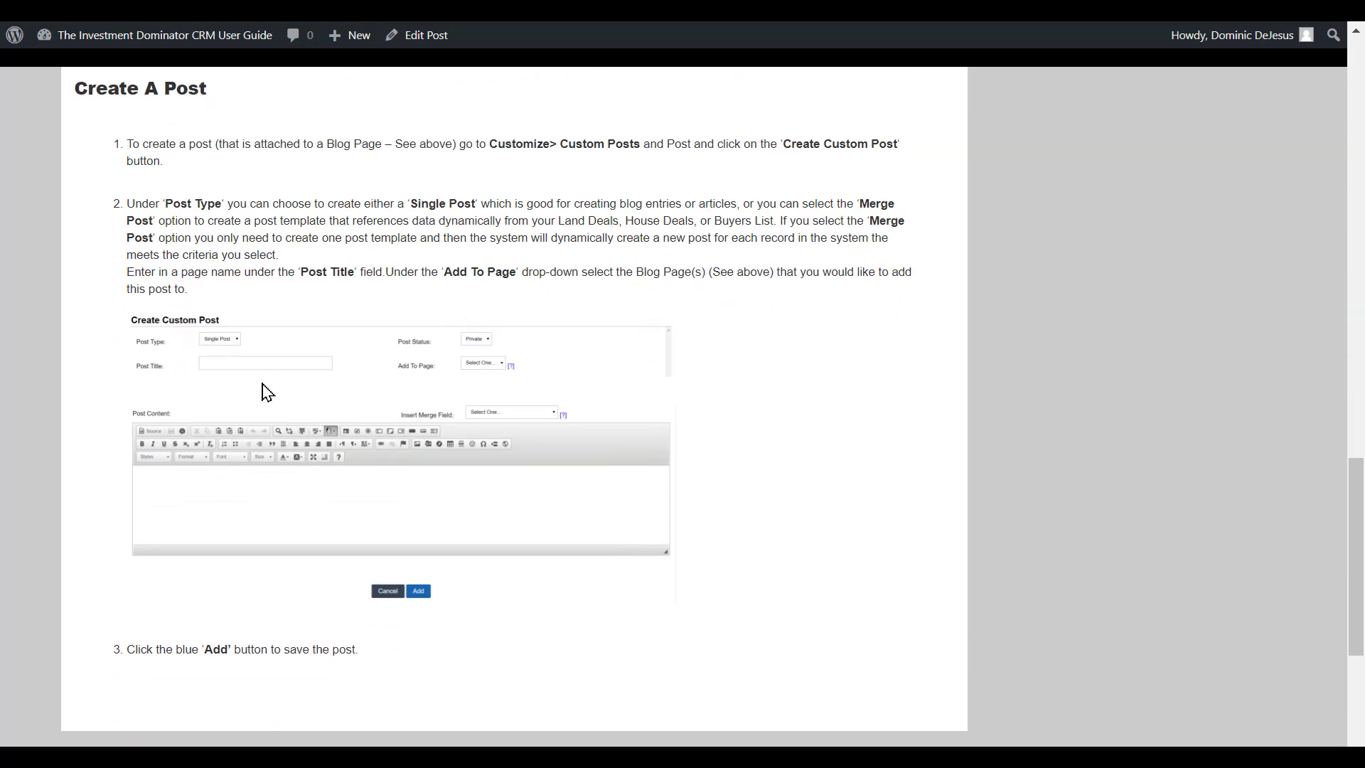
scroll(268, 392, up, 20)
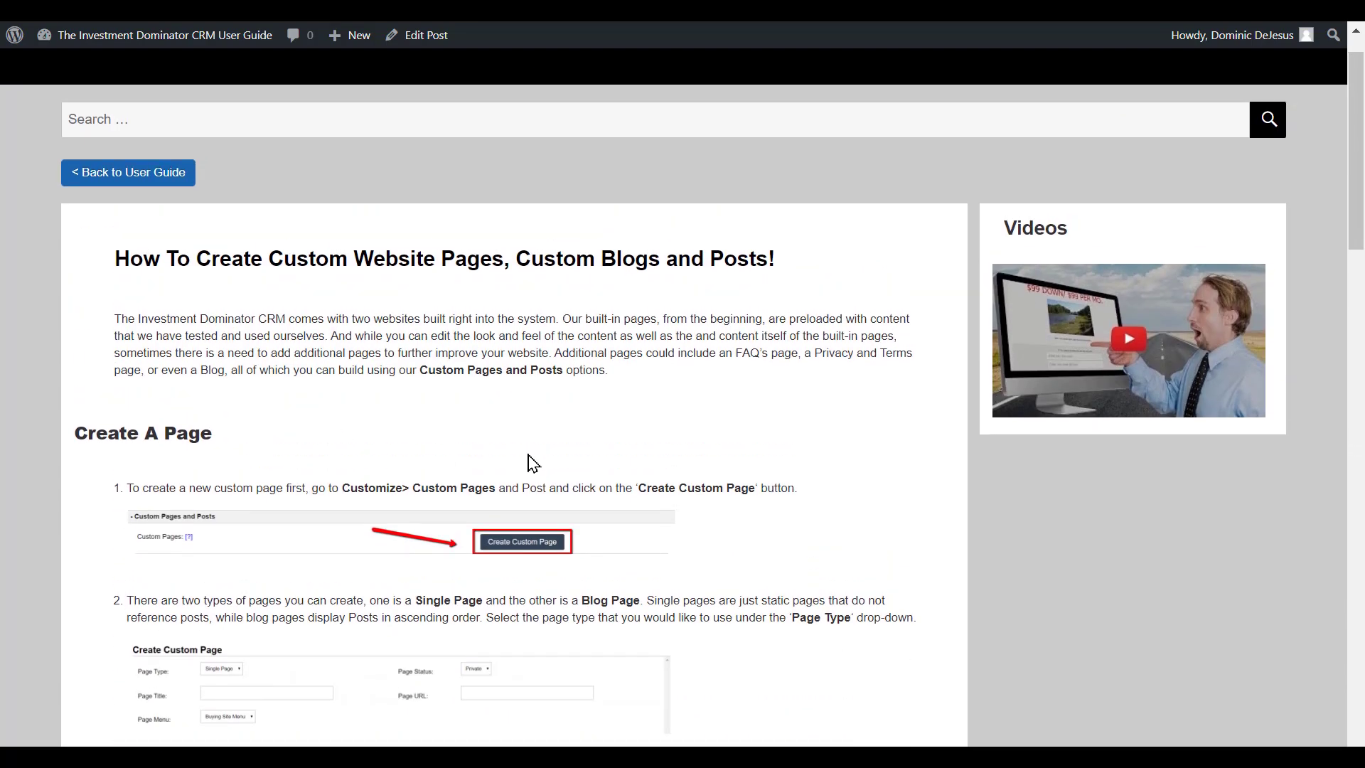
scroll(530, 462, down, 1)
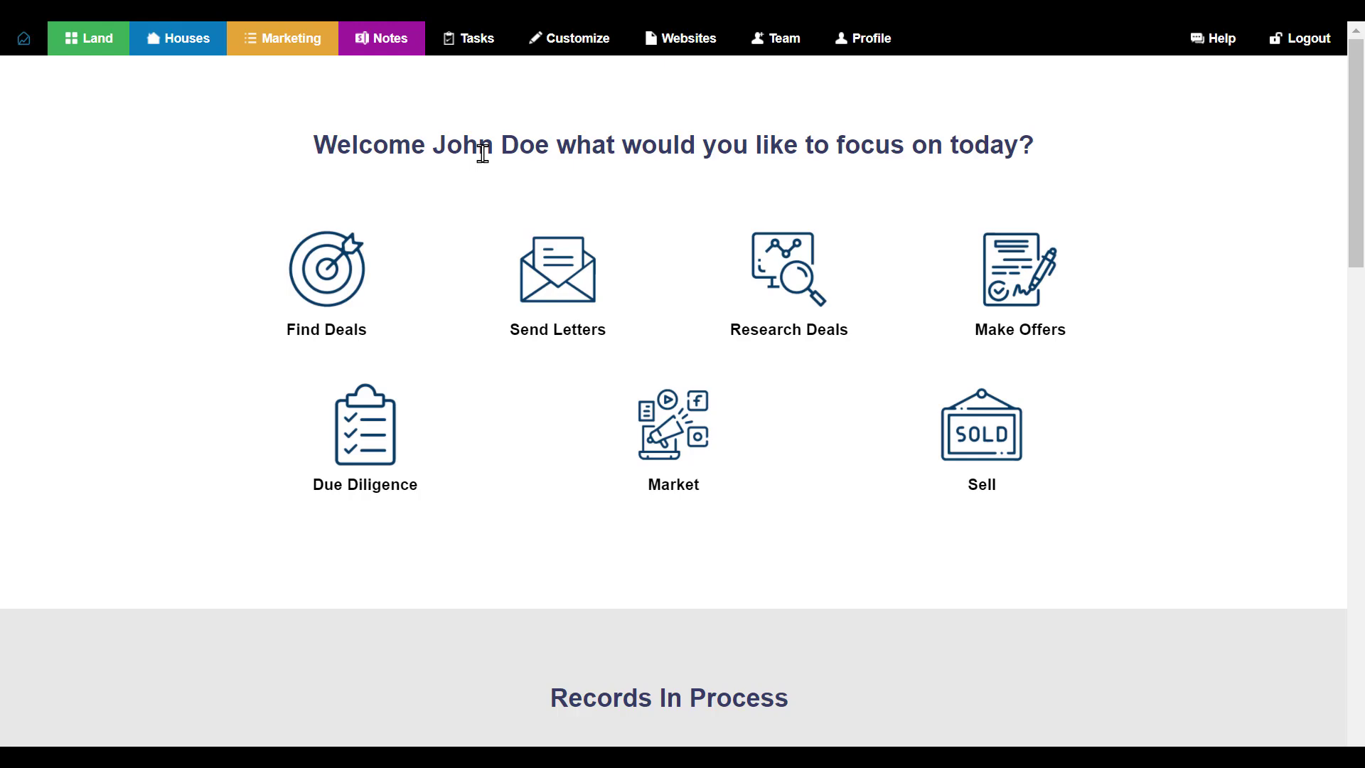
- Go to Customize > Website Pages and Posts to list the three pages and two custom posts
click(582, 53)
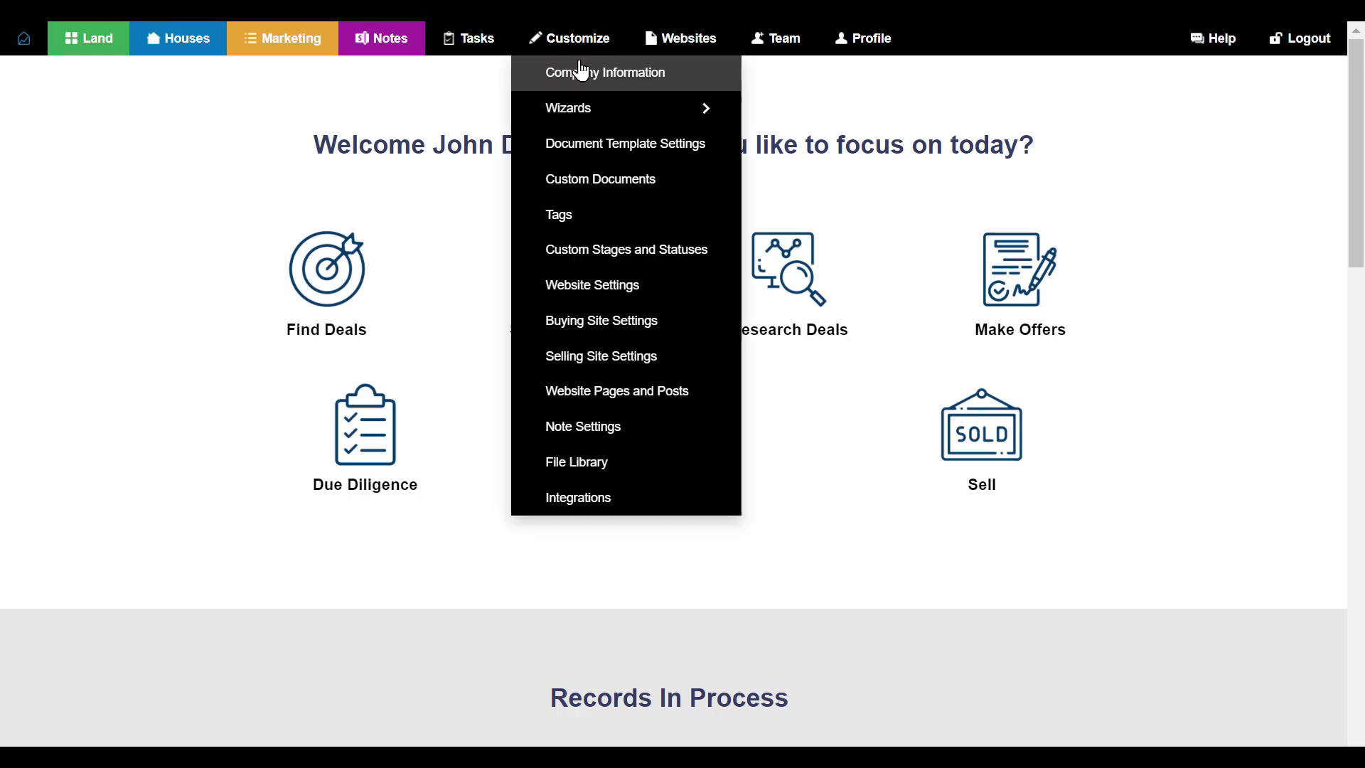
mouse_move(579, 113)
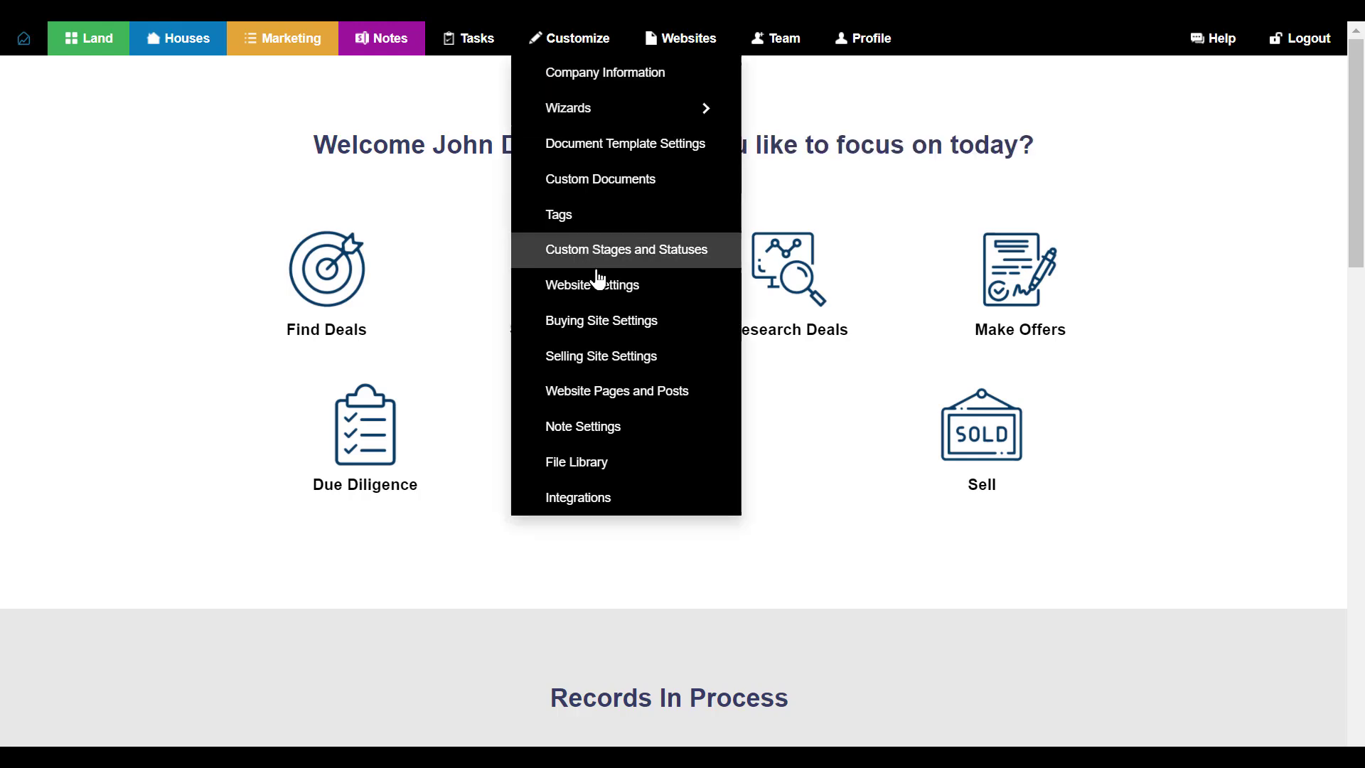
click(655, 403)
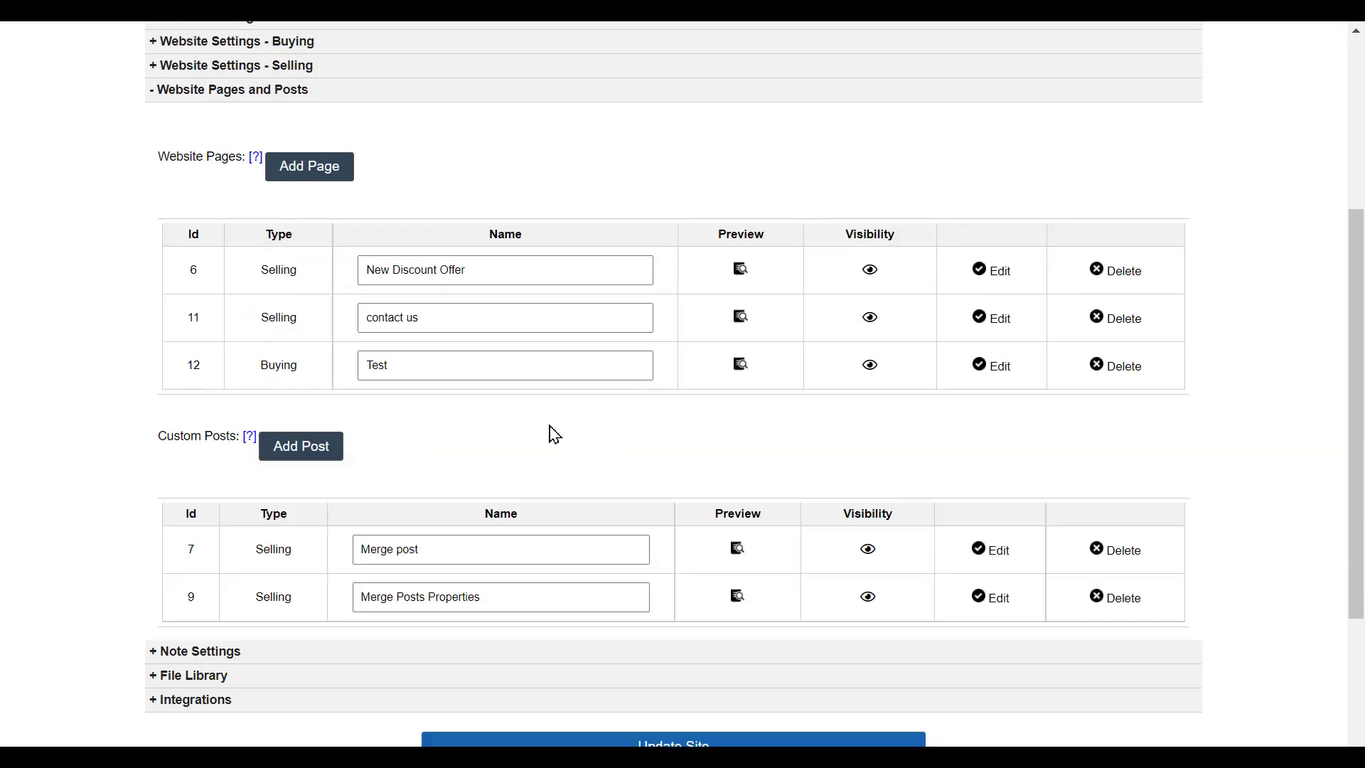
scroll(554, 434, up, 1)
scroll(555, 434, up, 2)
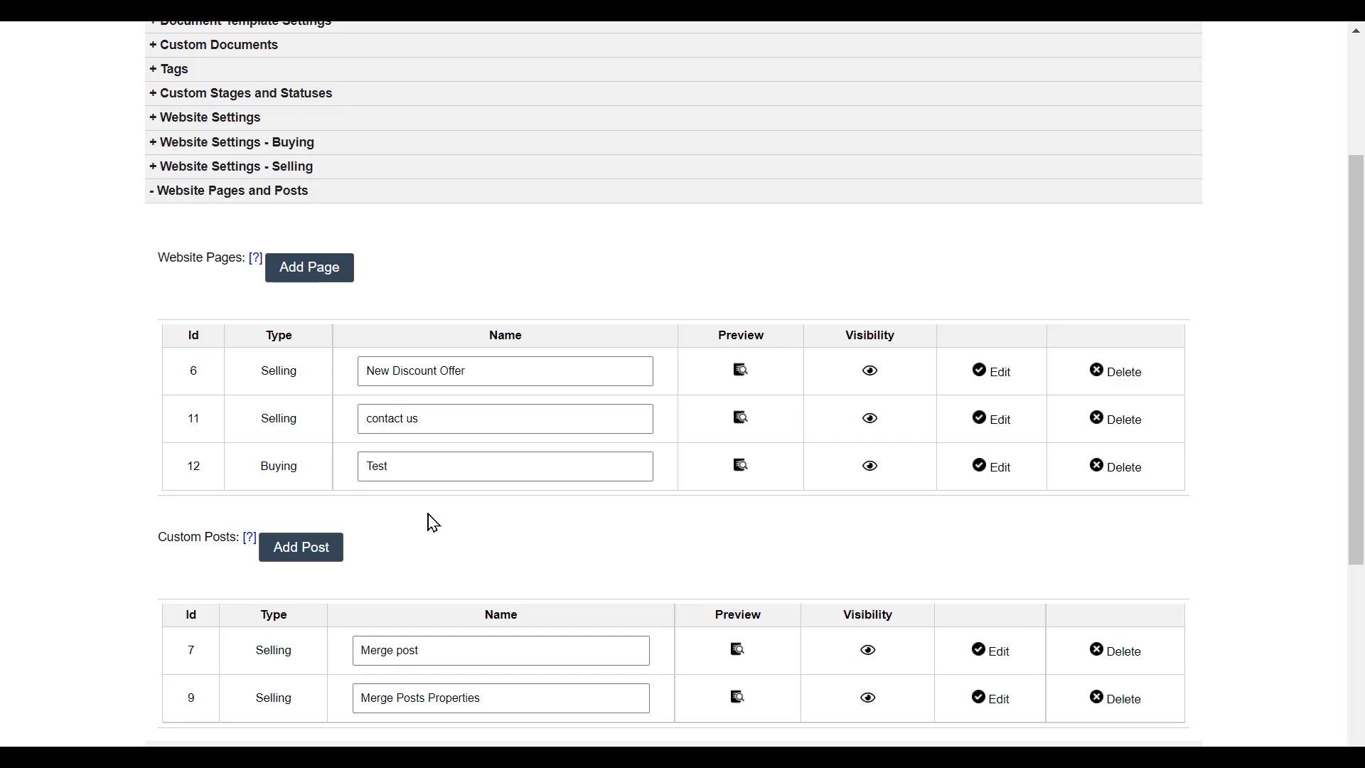
- Add a new custom page and assign it to the Selling Website
click(336, 268)
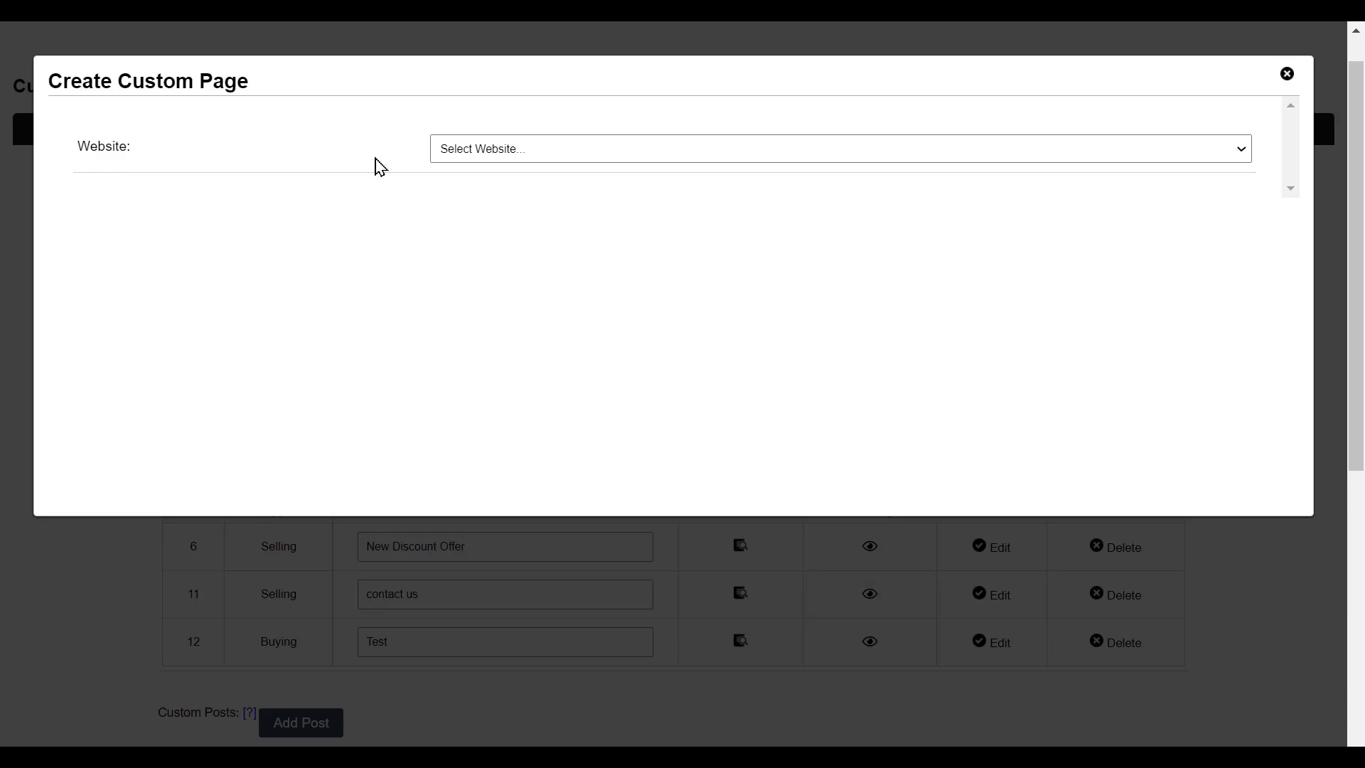
click(474, 159)
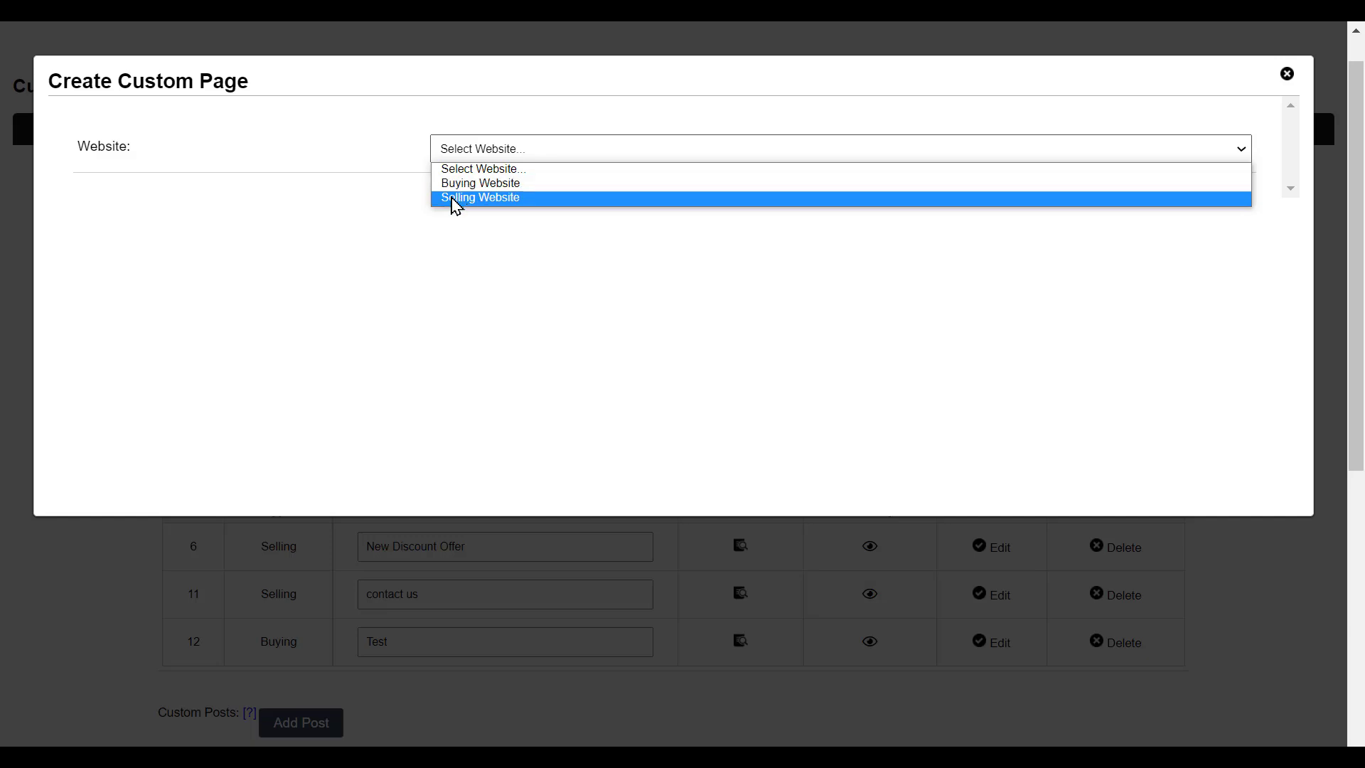
click(513, 202)
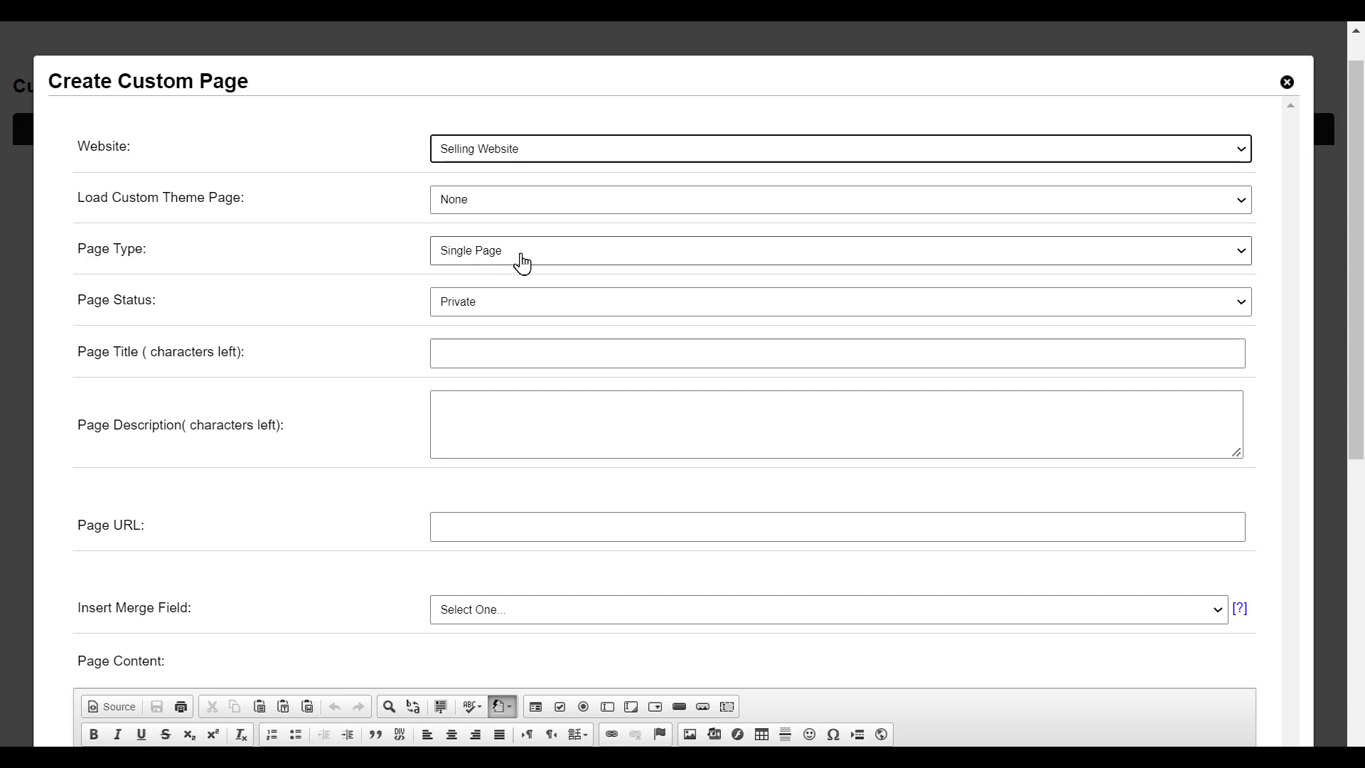
- Set the page status to Public and title it 'Discount Deal' (URL discount_deal)
click(467, 306)
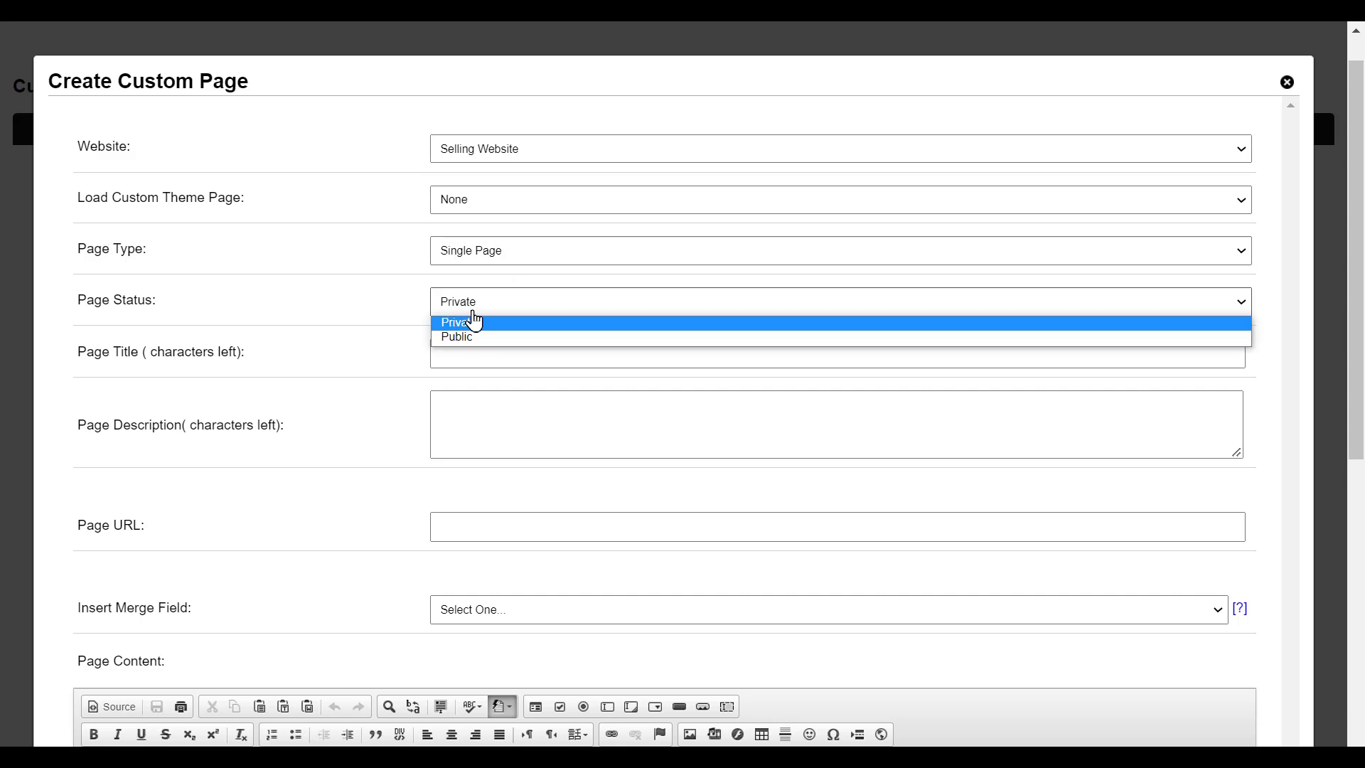
click(466, 339)
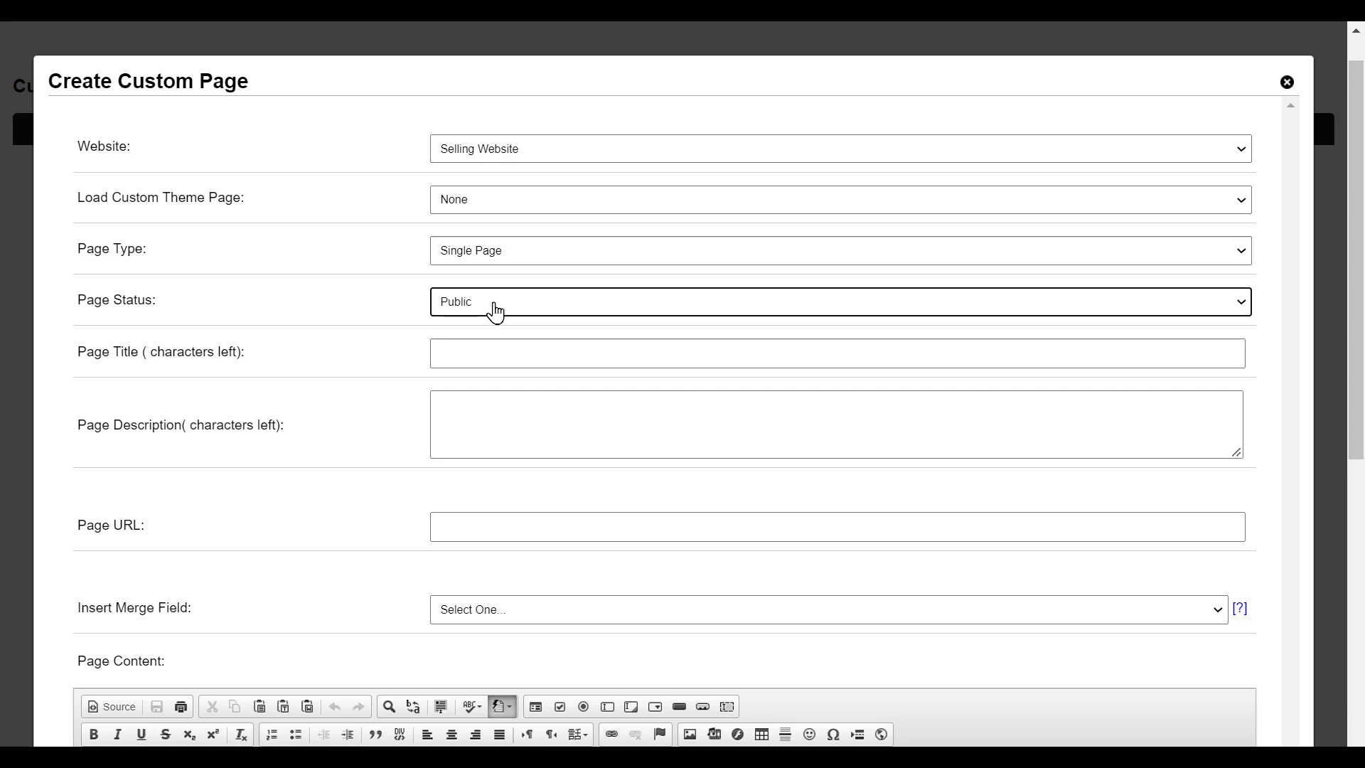
click(487, 348)
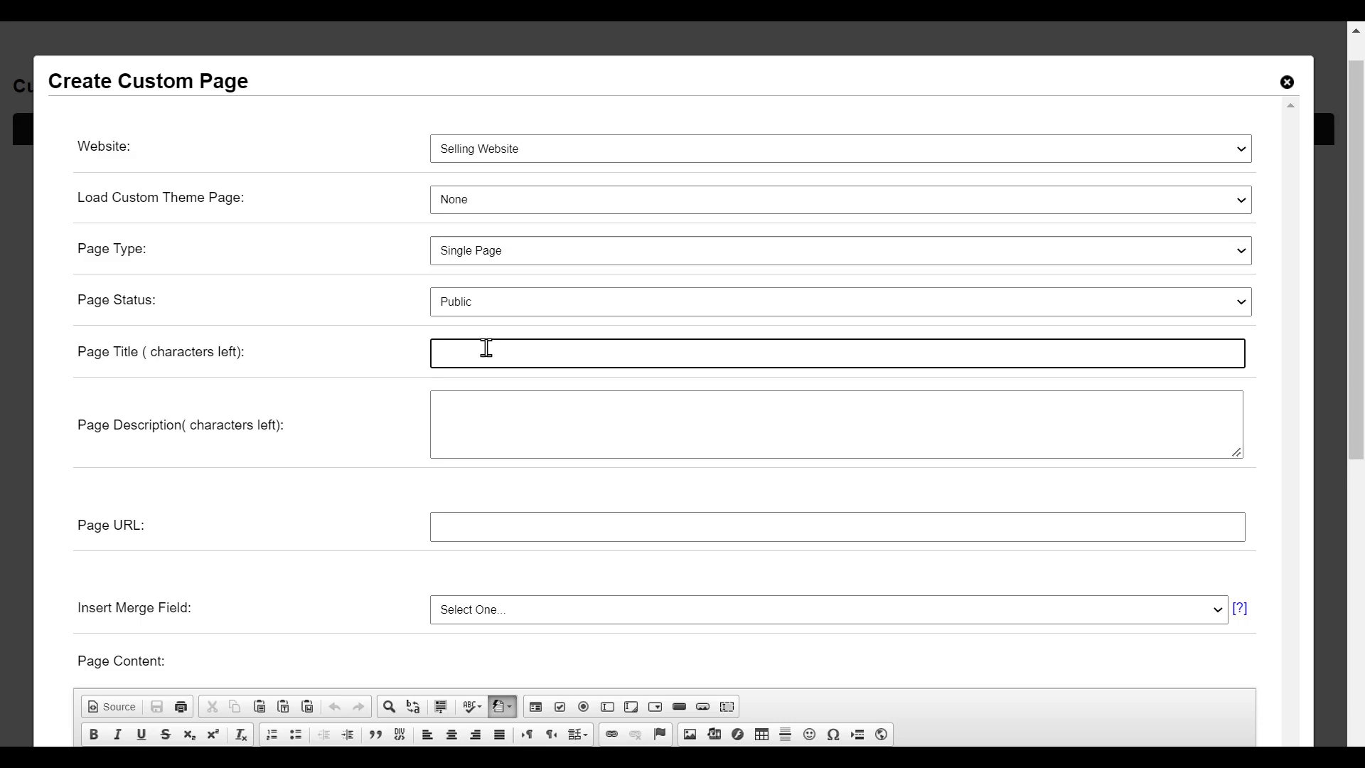
text(Discount Deal)
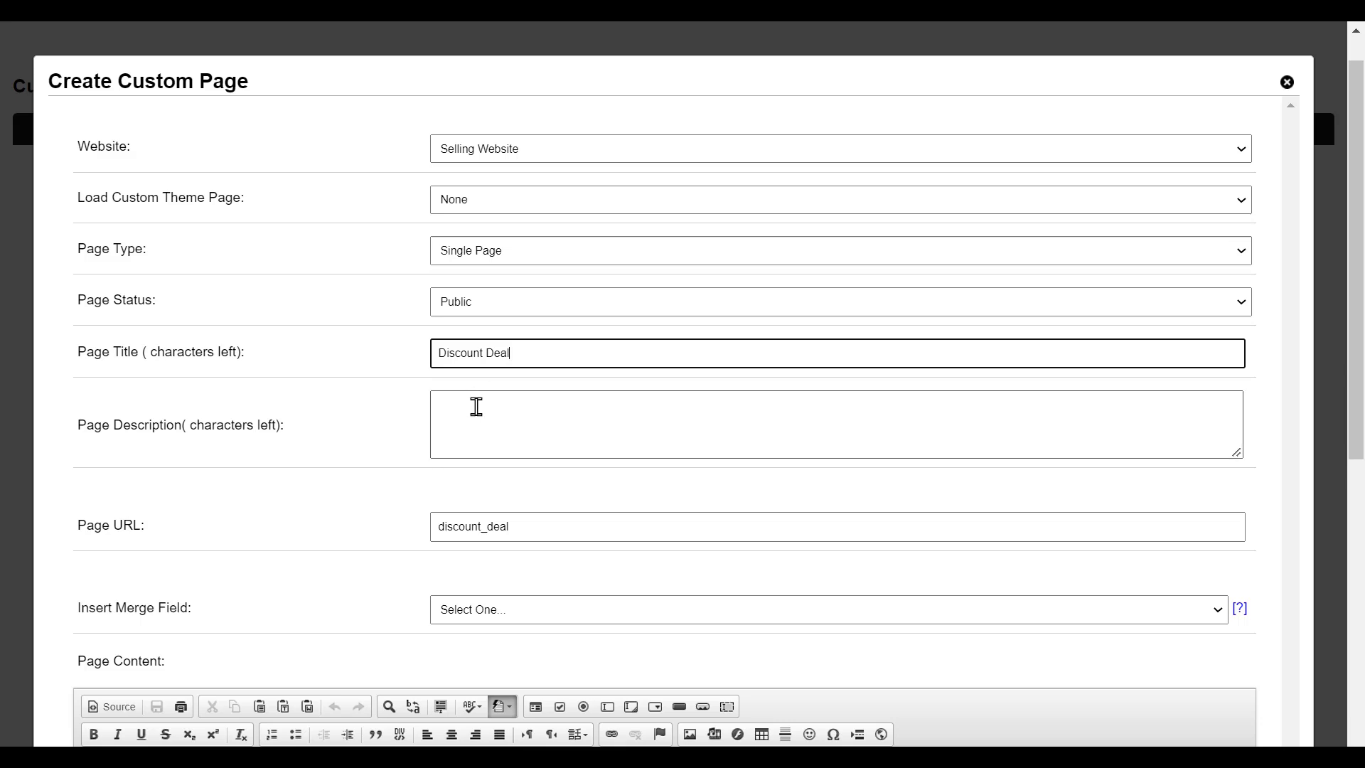
scroll(476, 405, down, 1)
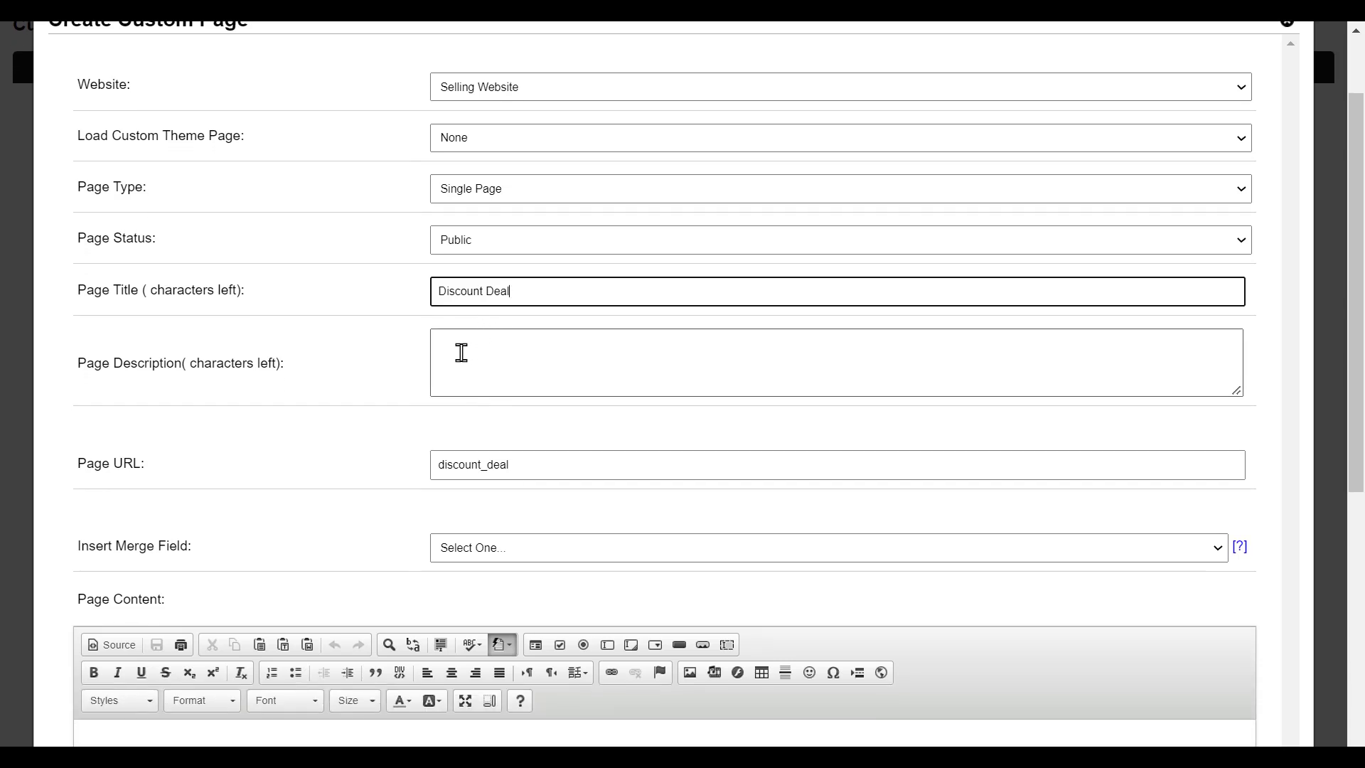
scroll(466, 351, down, 1)
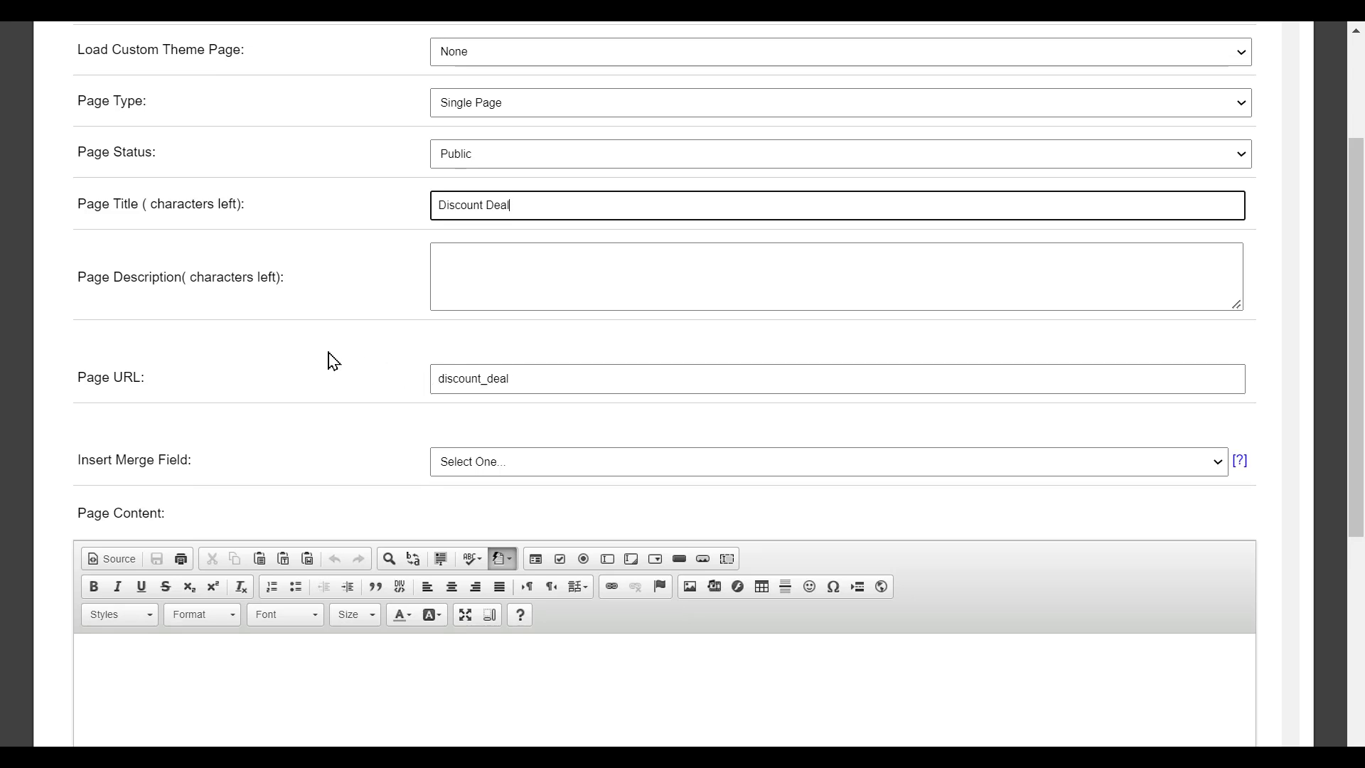
- Center-align the Page Content editor and set its font size to 36
scroll(331, 361, down, 2)
scroll(331, 360, down, 1)
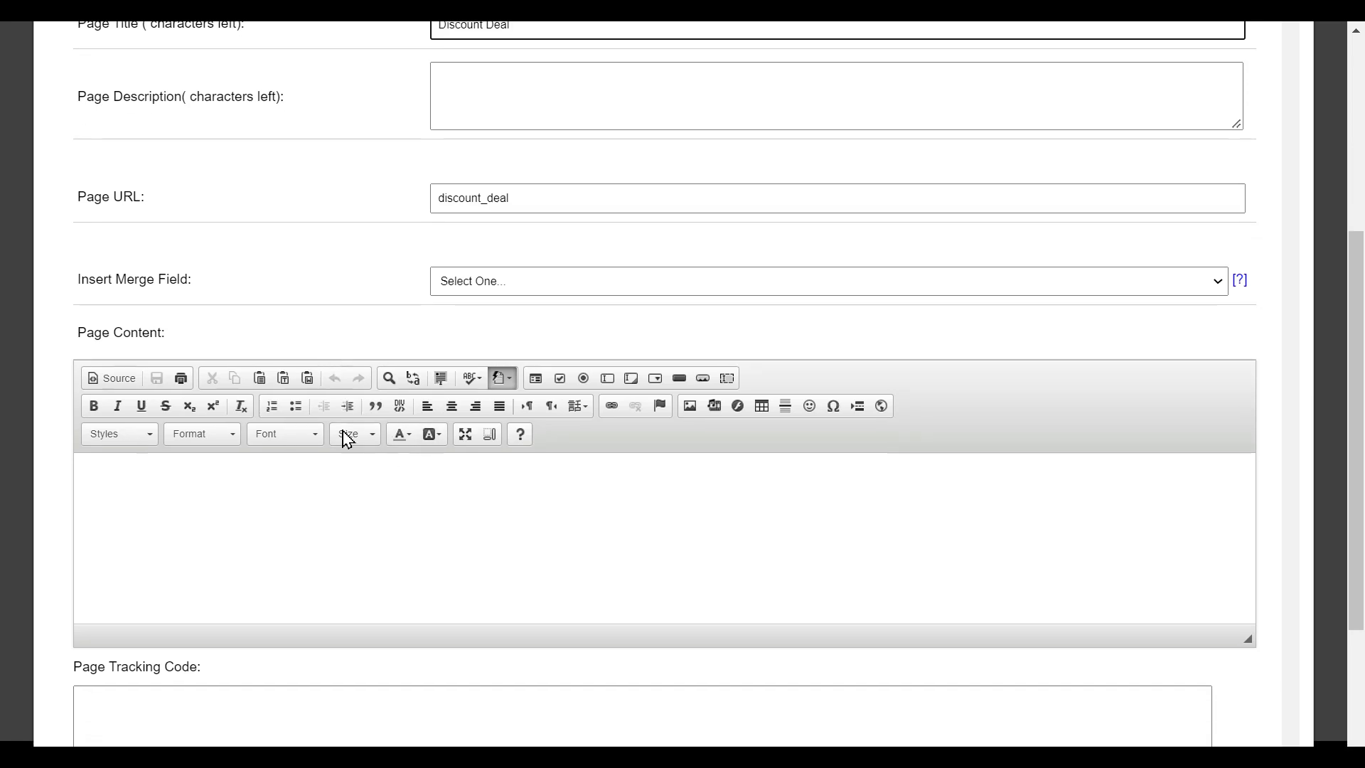
click(471, 485)
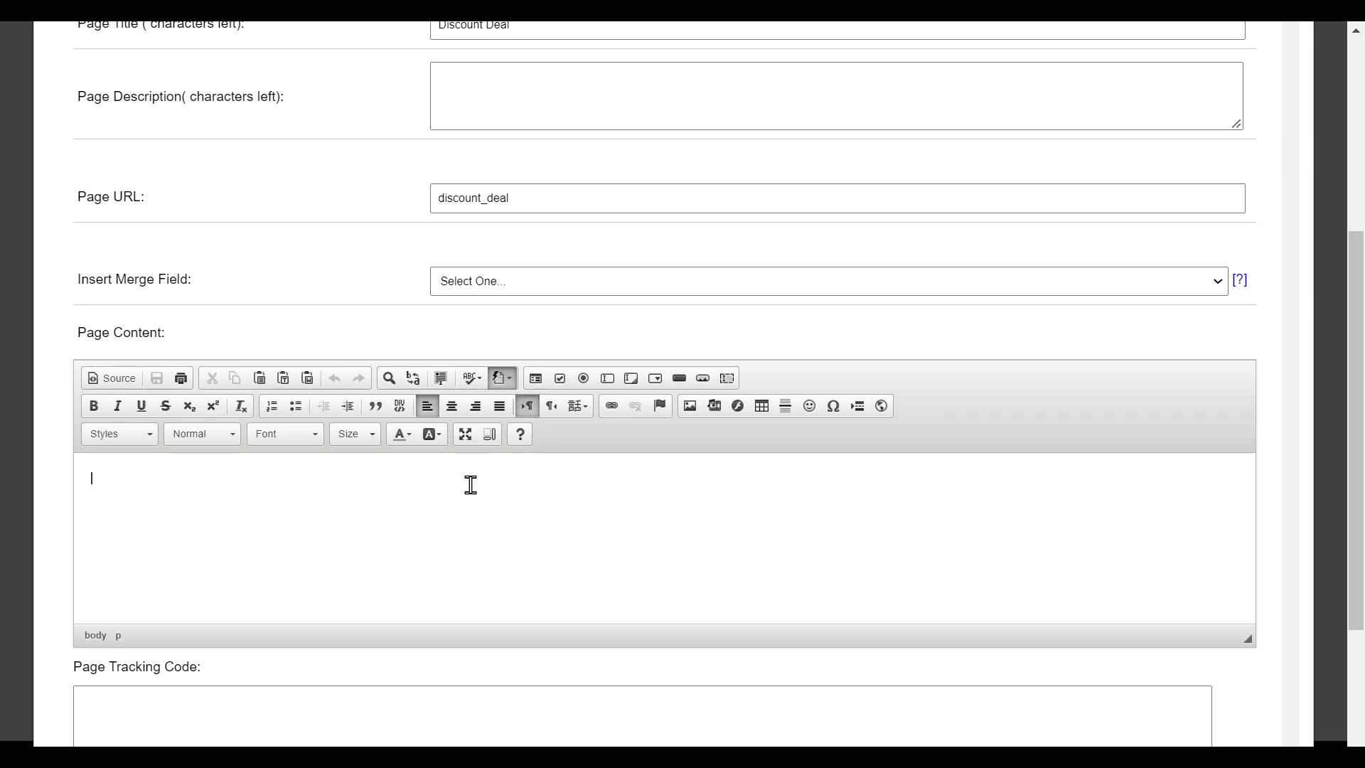
click(452, 407)
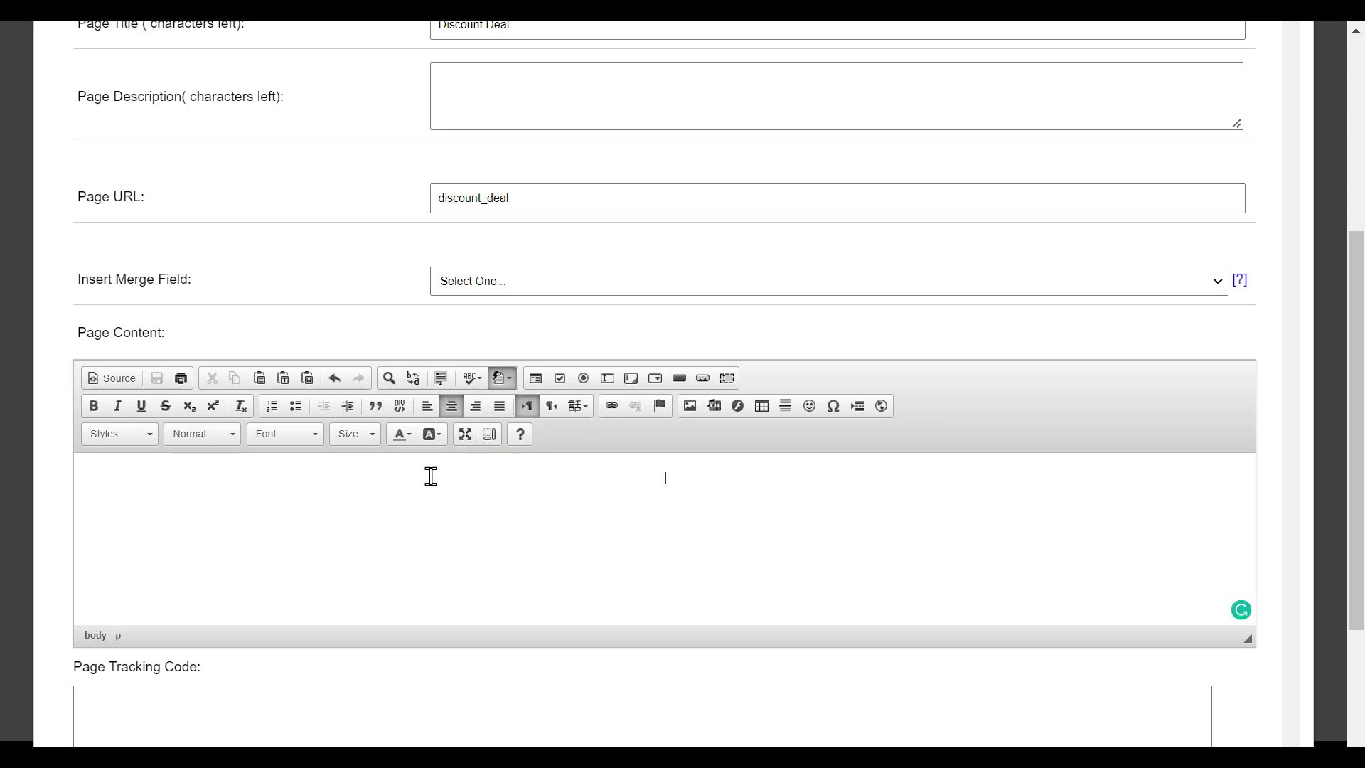
click(401, 434)
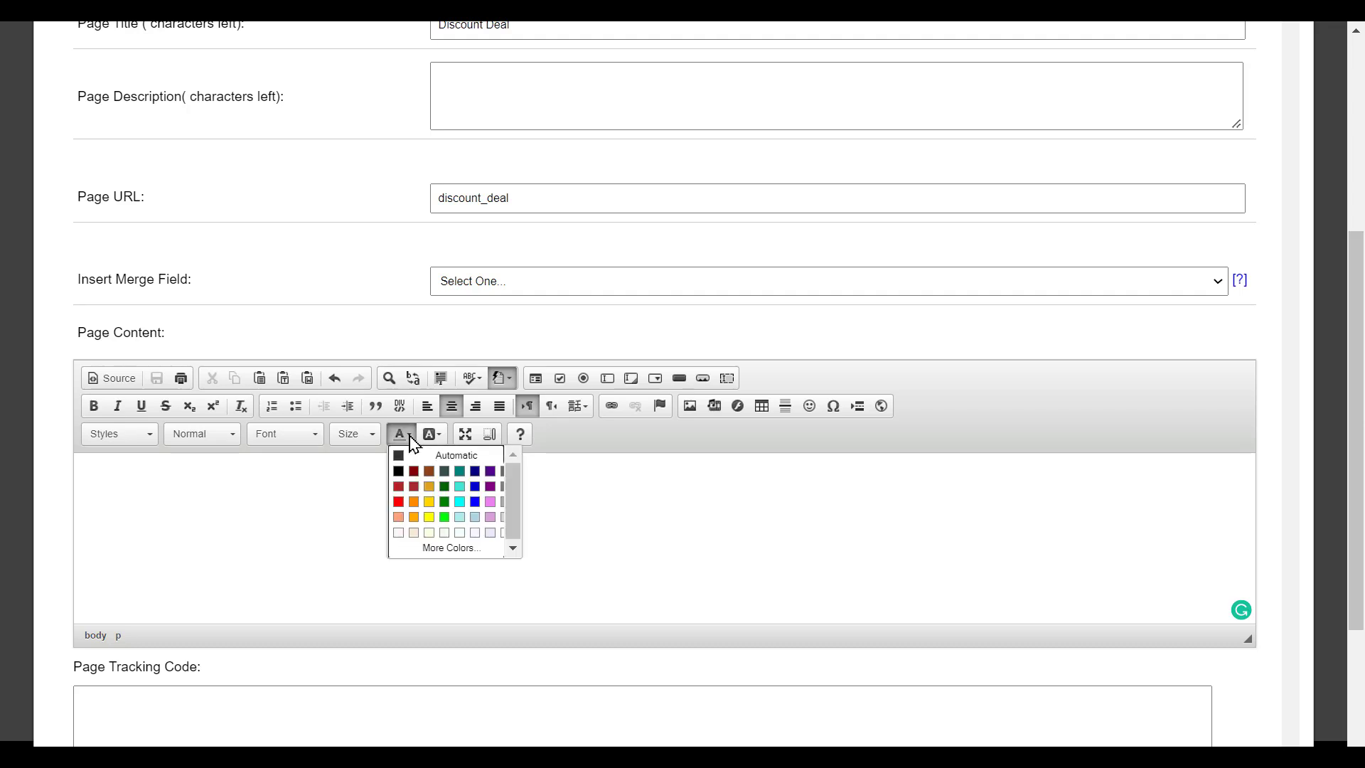
click(369, 444)
scroll(370, 554, down, 3)
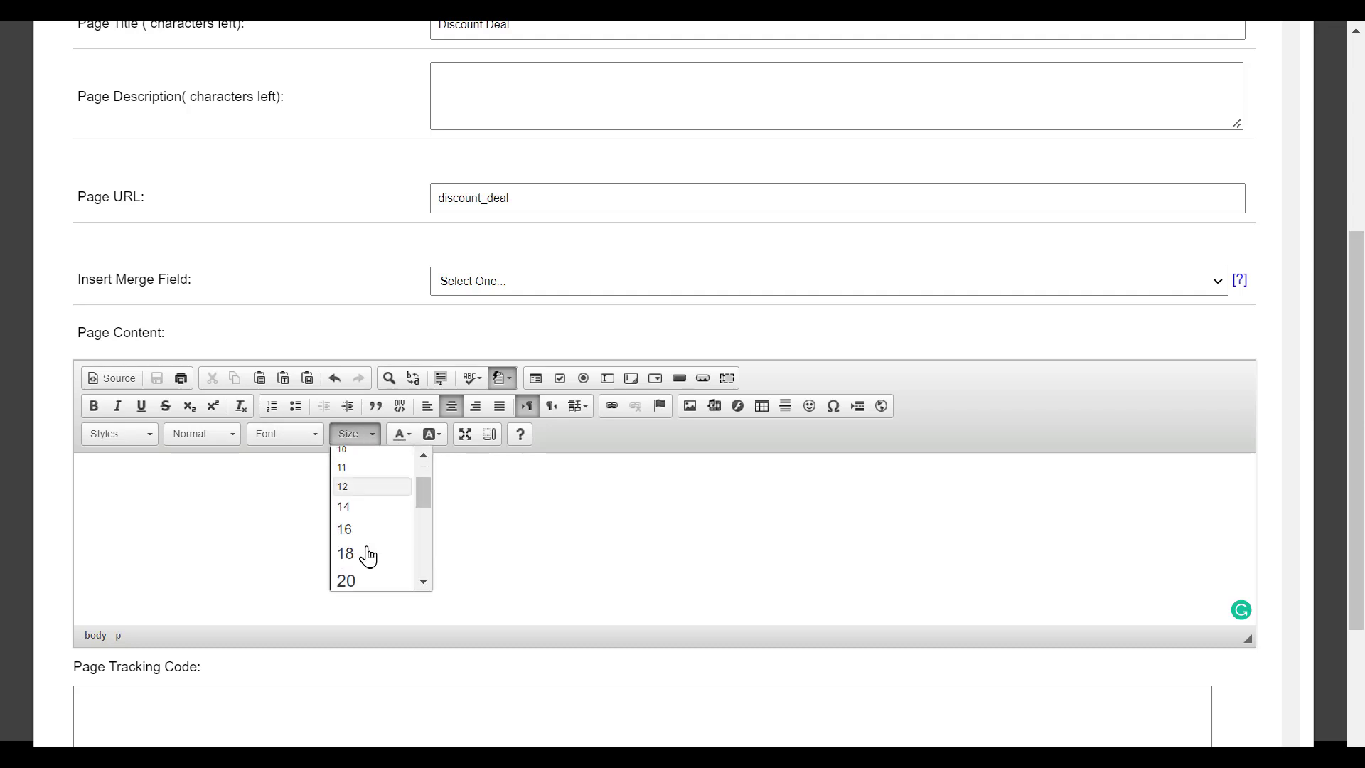
scroll(368, 551, down, 2)
scroll(366, 551, down, 2)
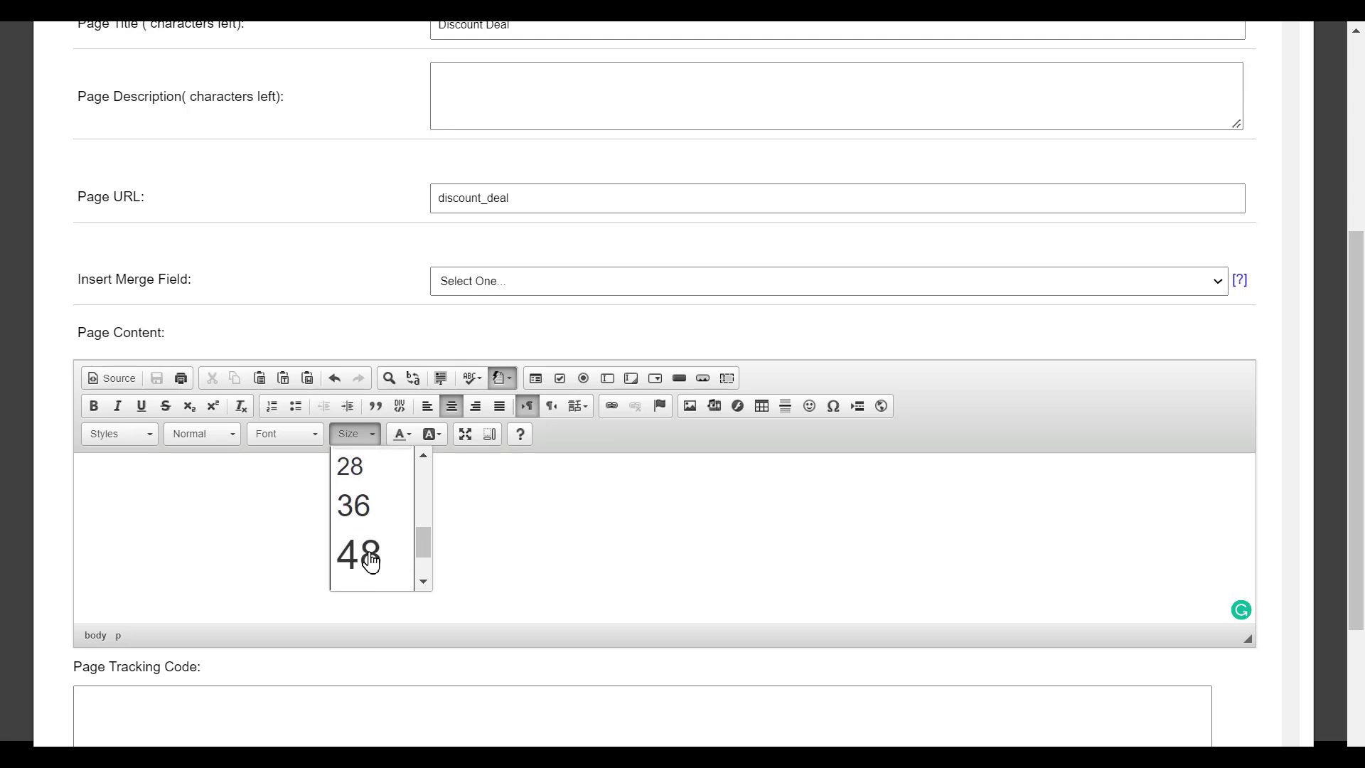
click(365, 507)
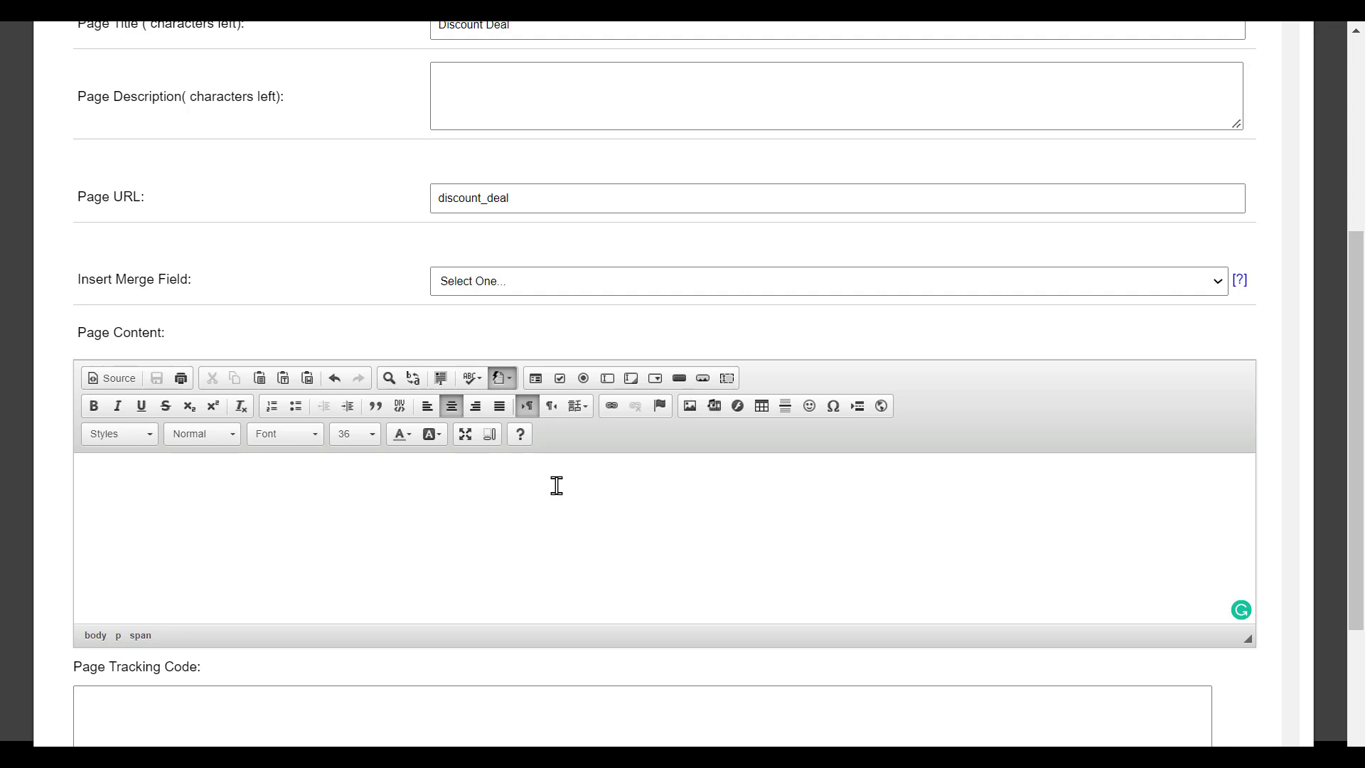
- Type the heading '$99 Down/ $99 Per Month' into the page content
text($99 Down)
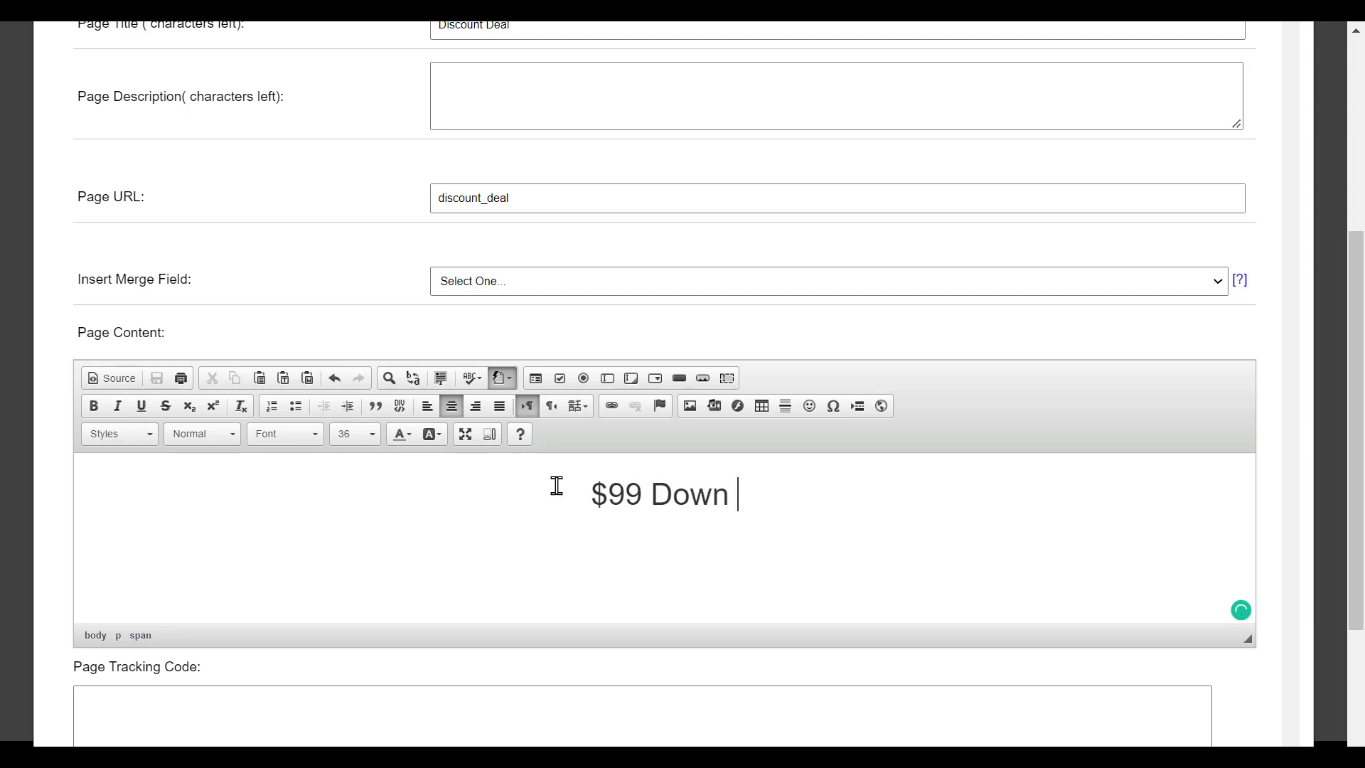
key(BackSpace)
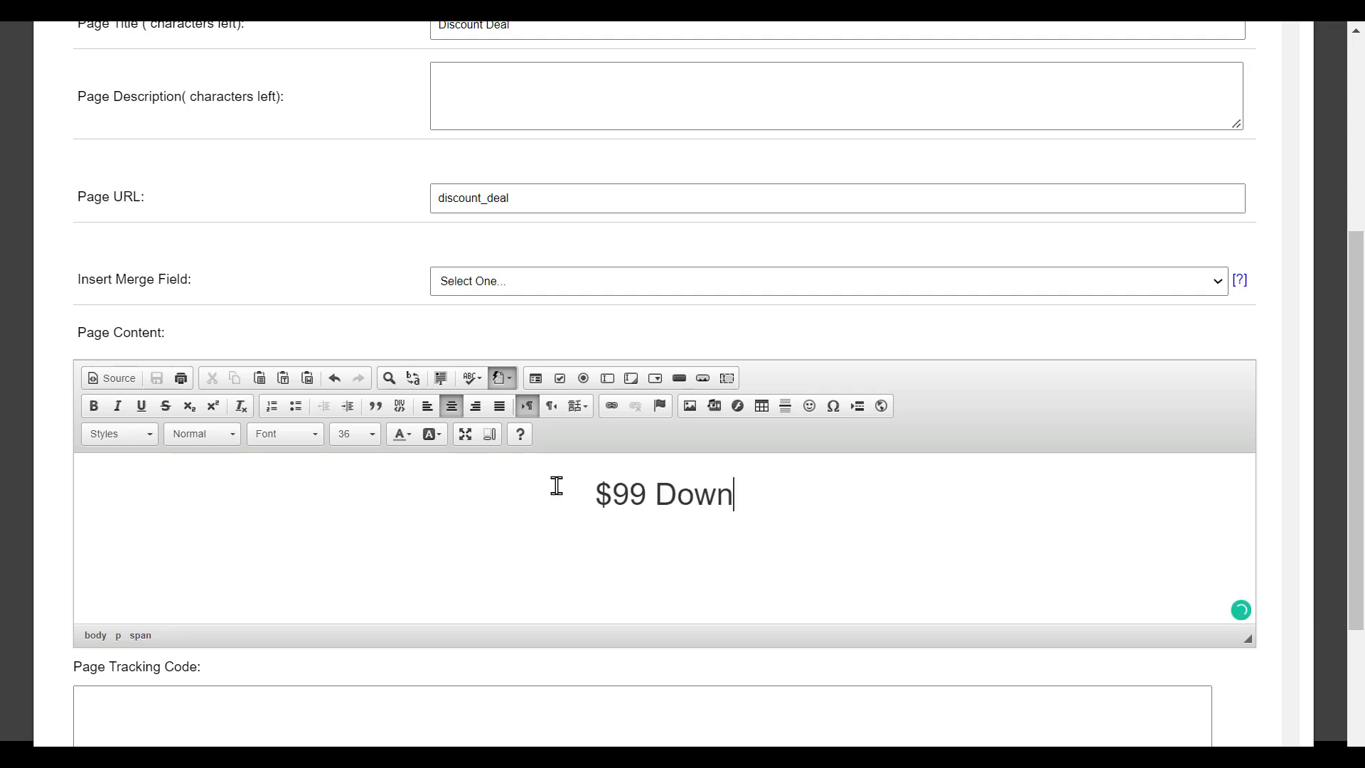
text(/)
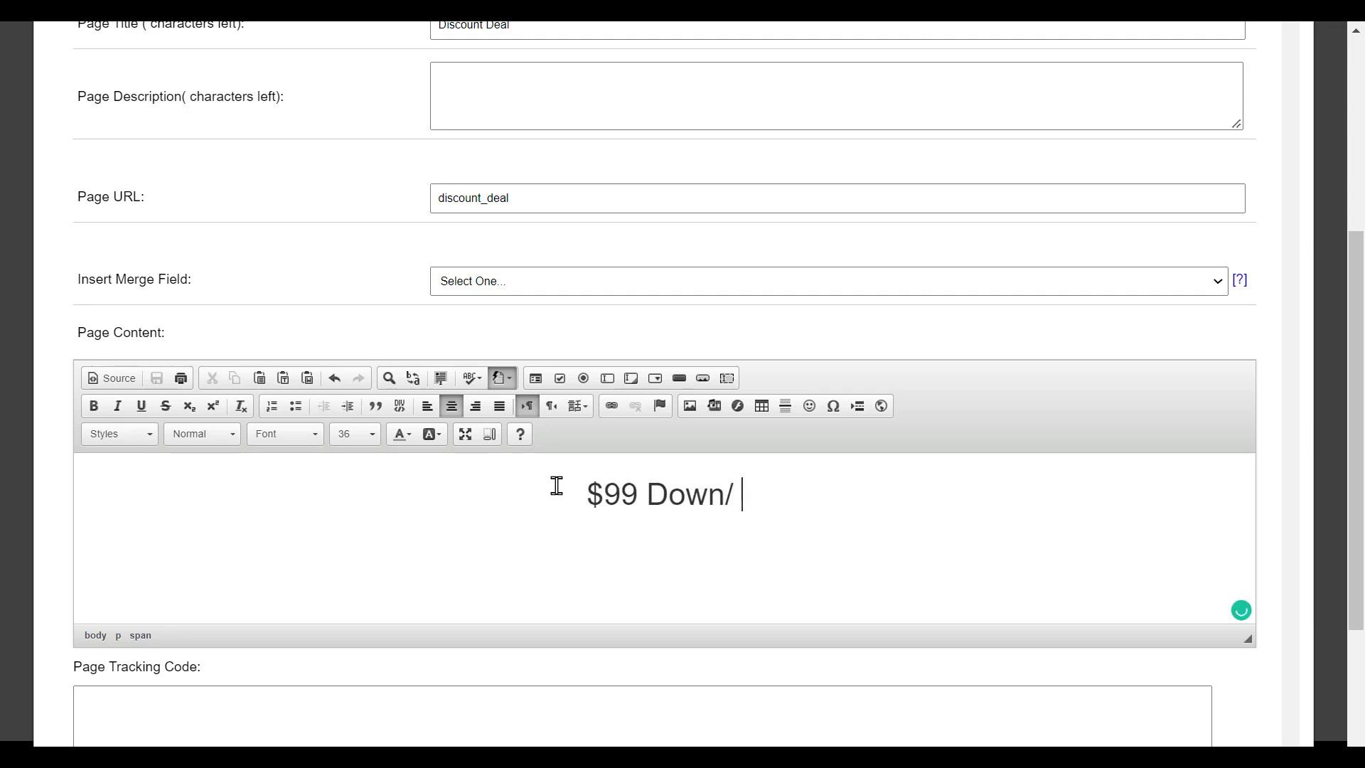
text( $99 )
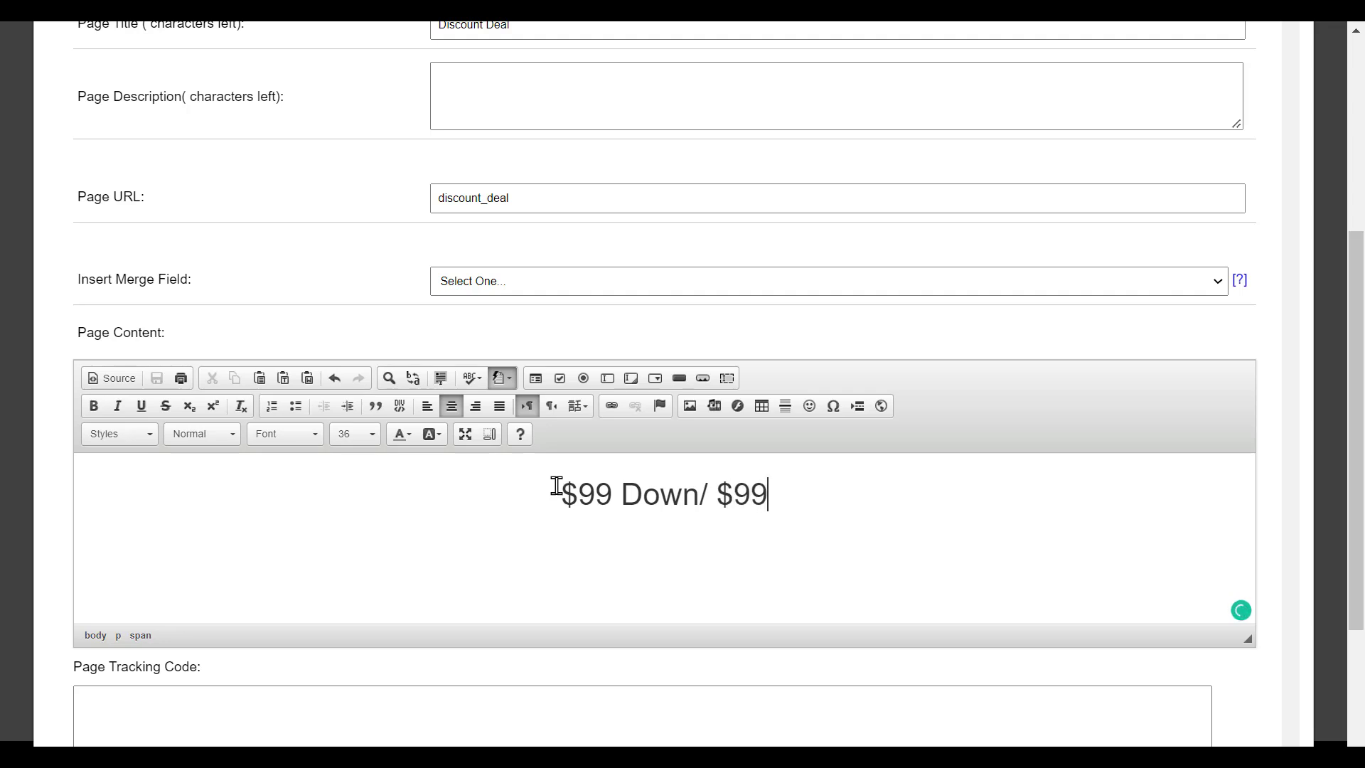
text(Per Month)
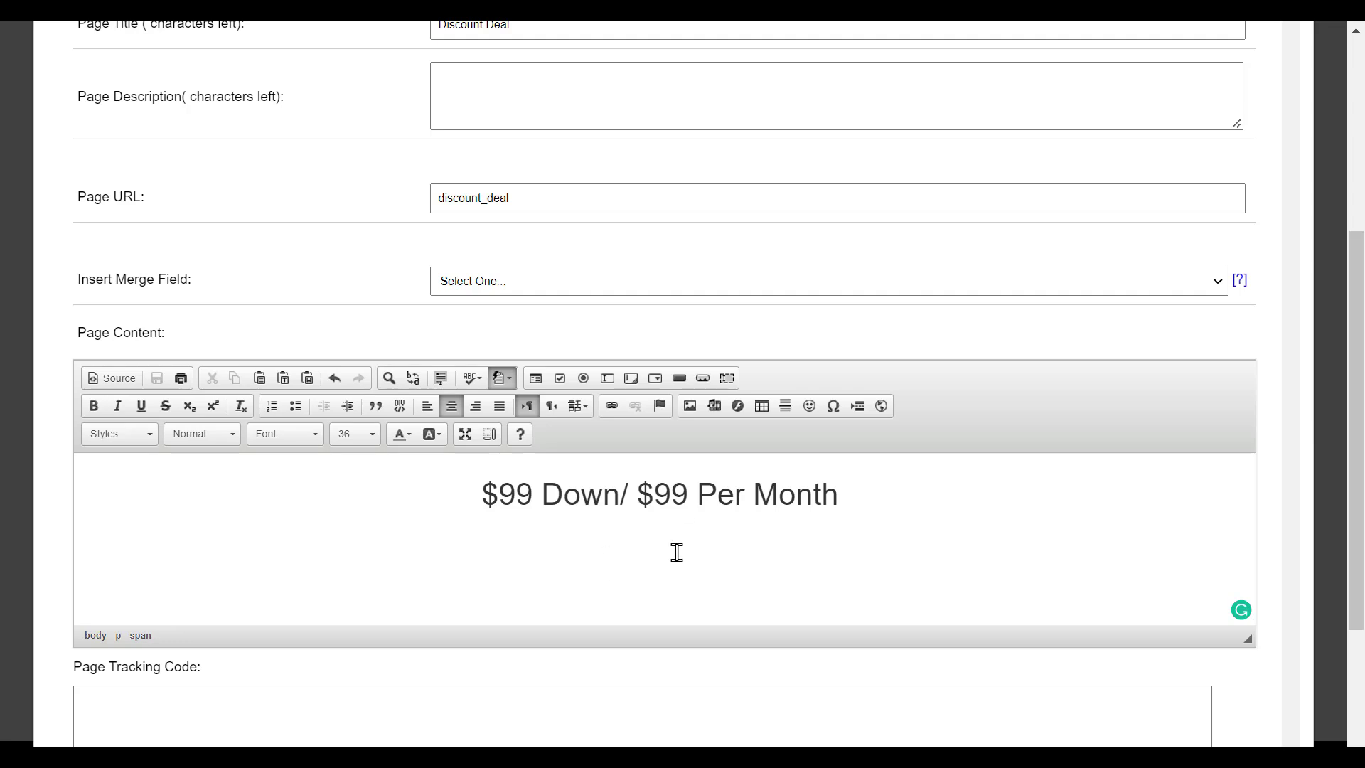
- Upload 013.jpg from Desktop > ID DEMO FILES > Property Files as the page image
click(692, 411)
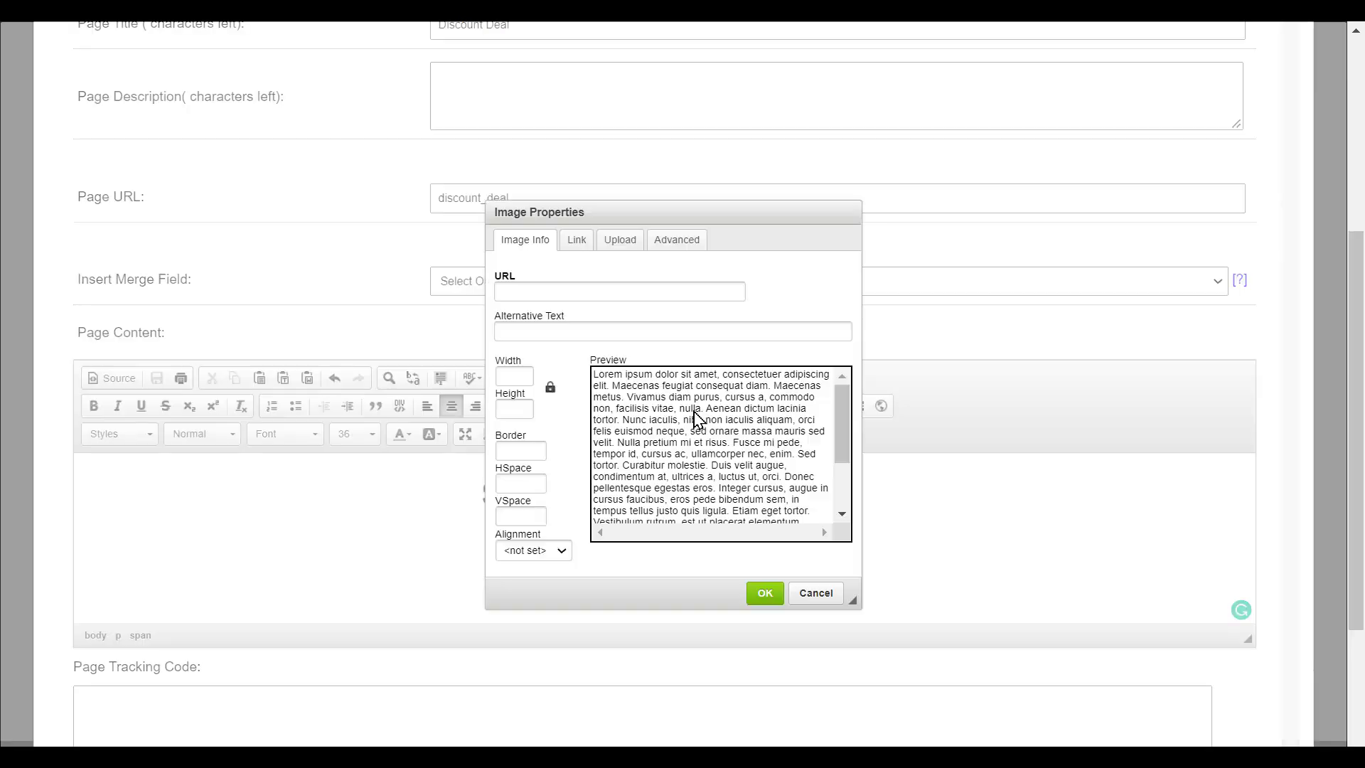
click(612, 240)
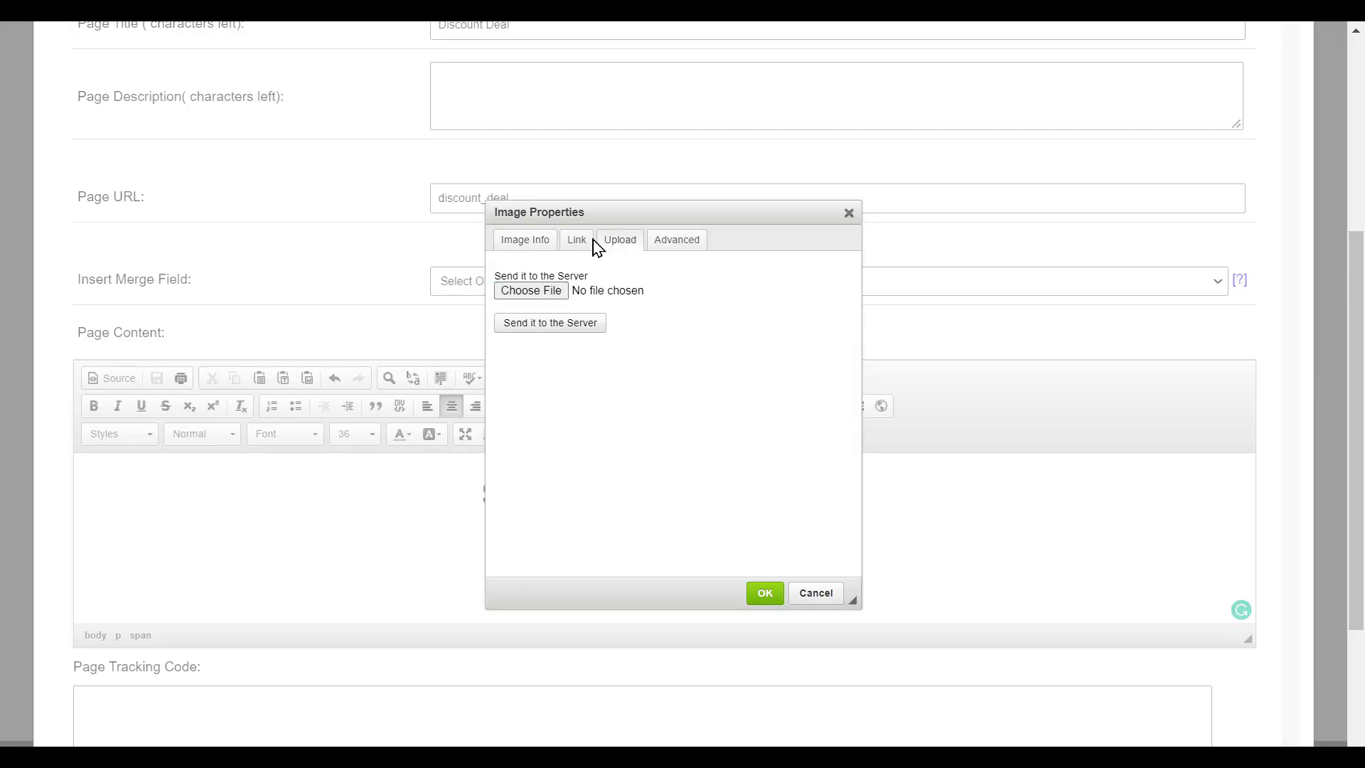
click(526, 291)
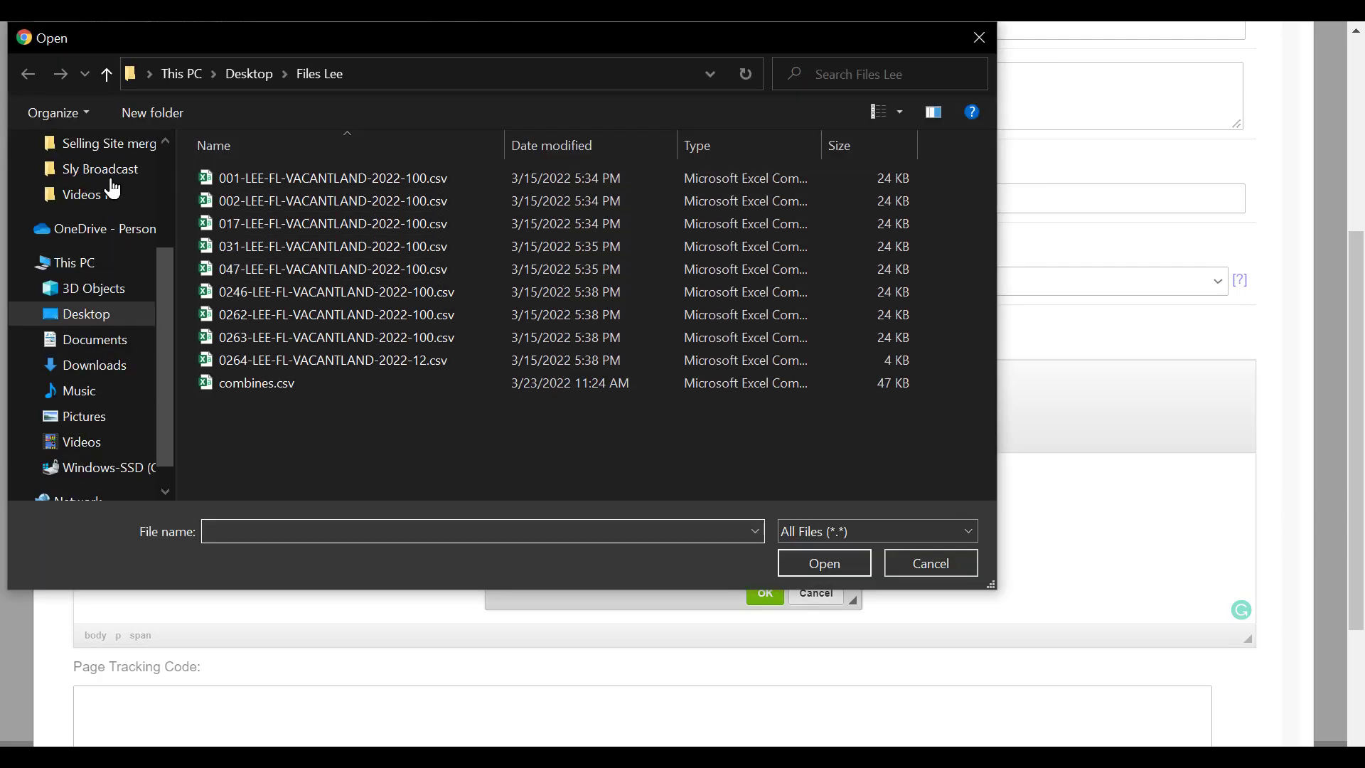
click(71, 191)
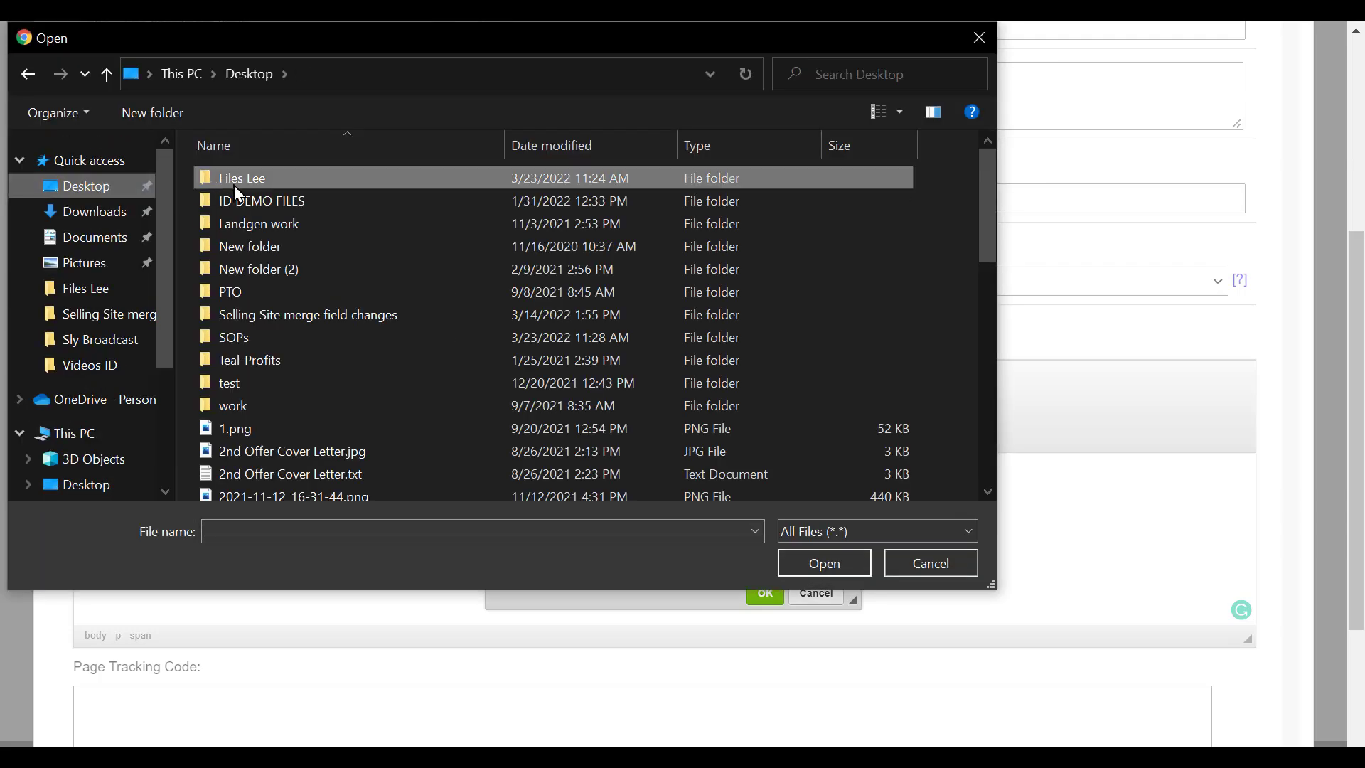
double_click(259, 200)
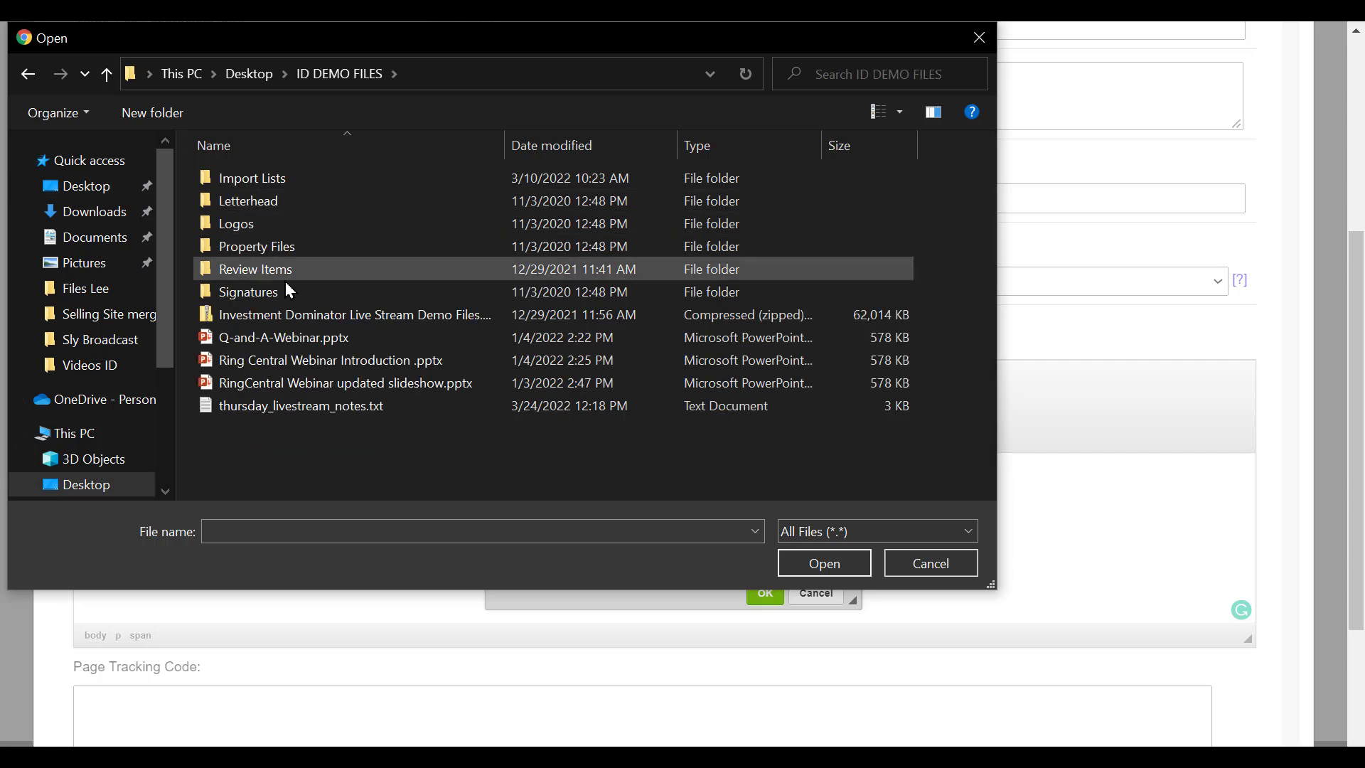
double_click(266, 246)
scroll(761, 328, down, 1)
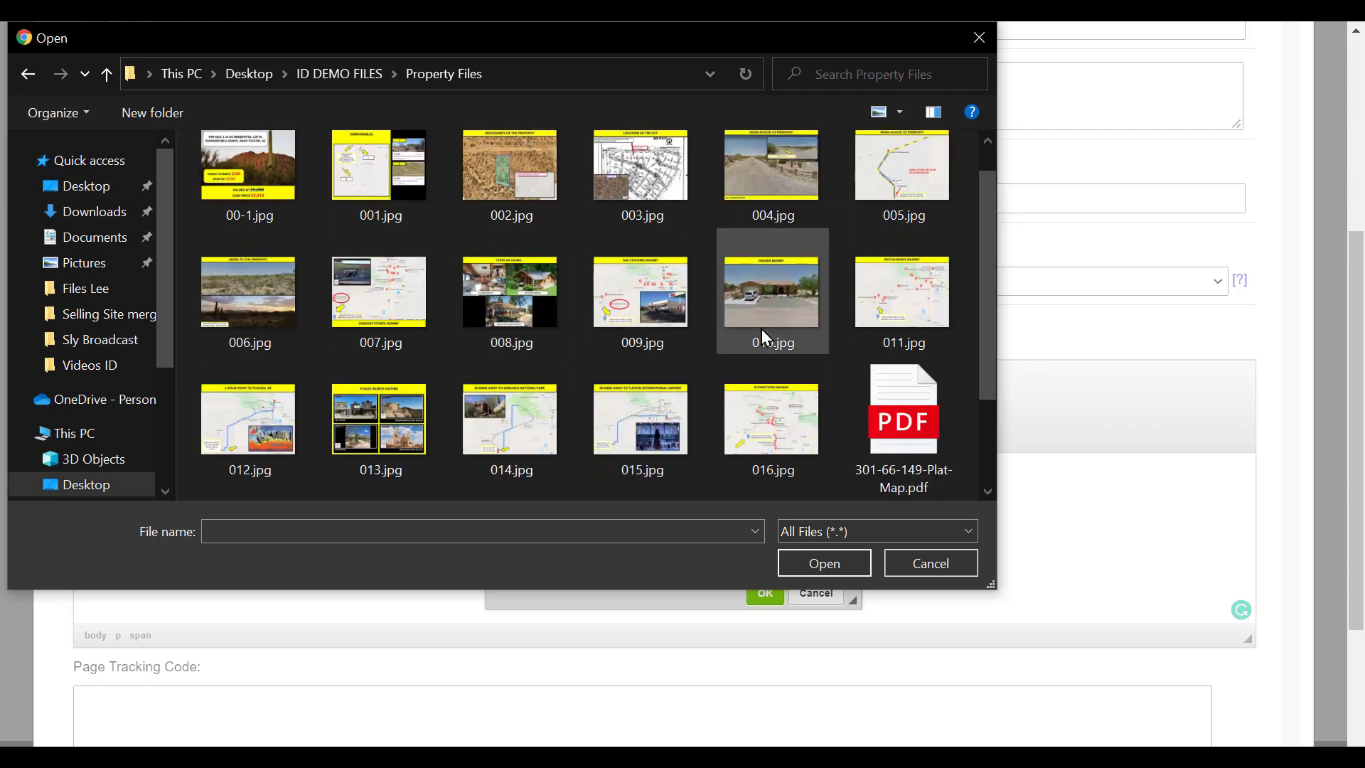
click(350, 422)
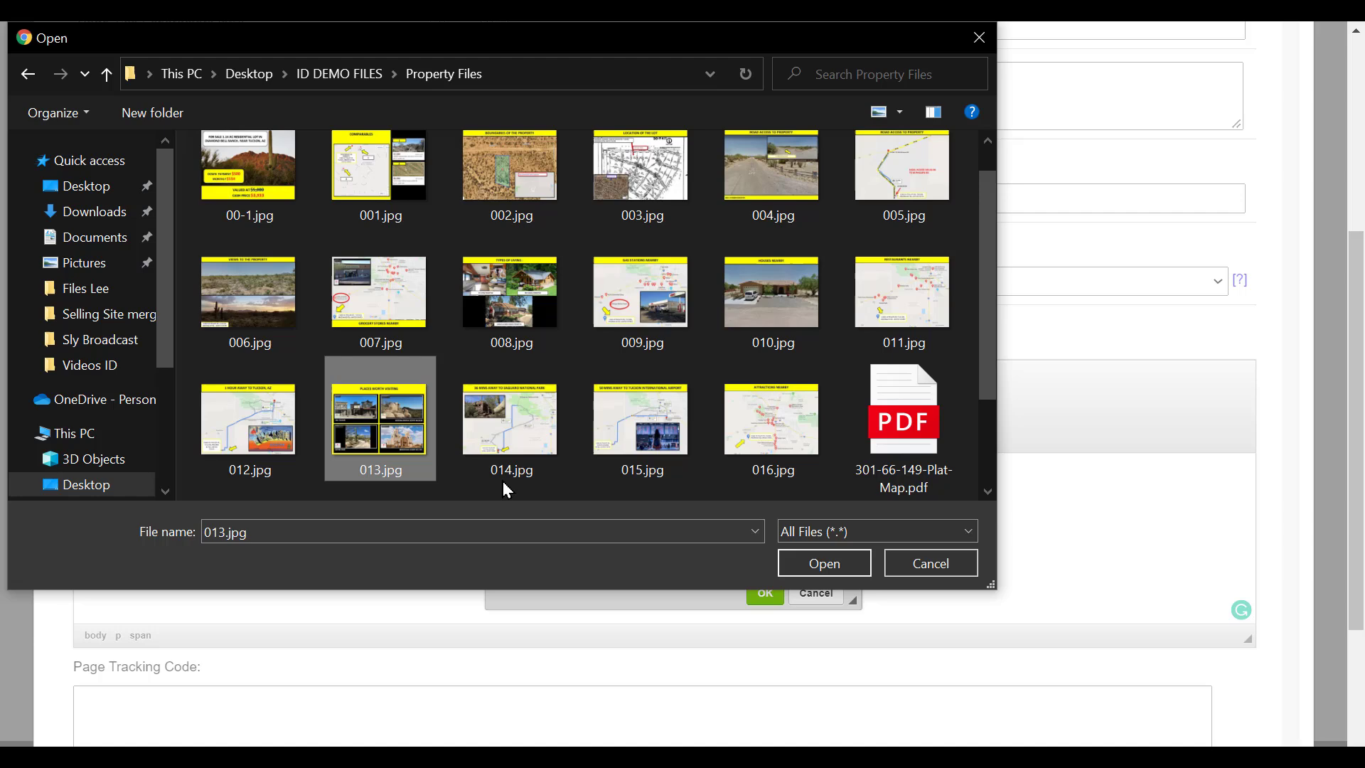
click(818, 565)
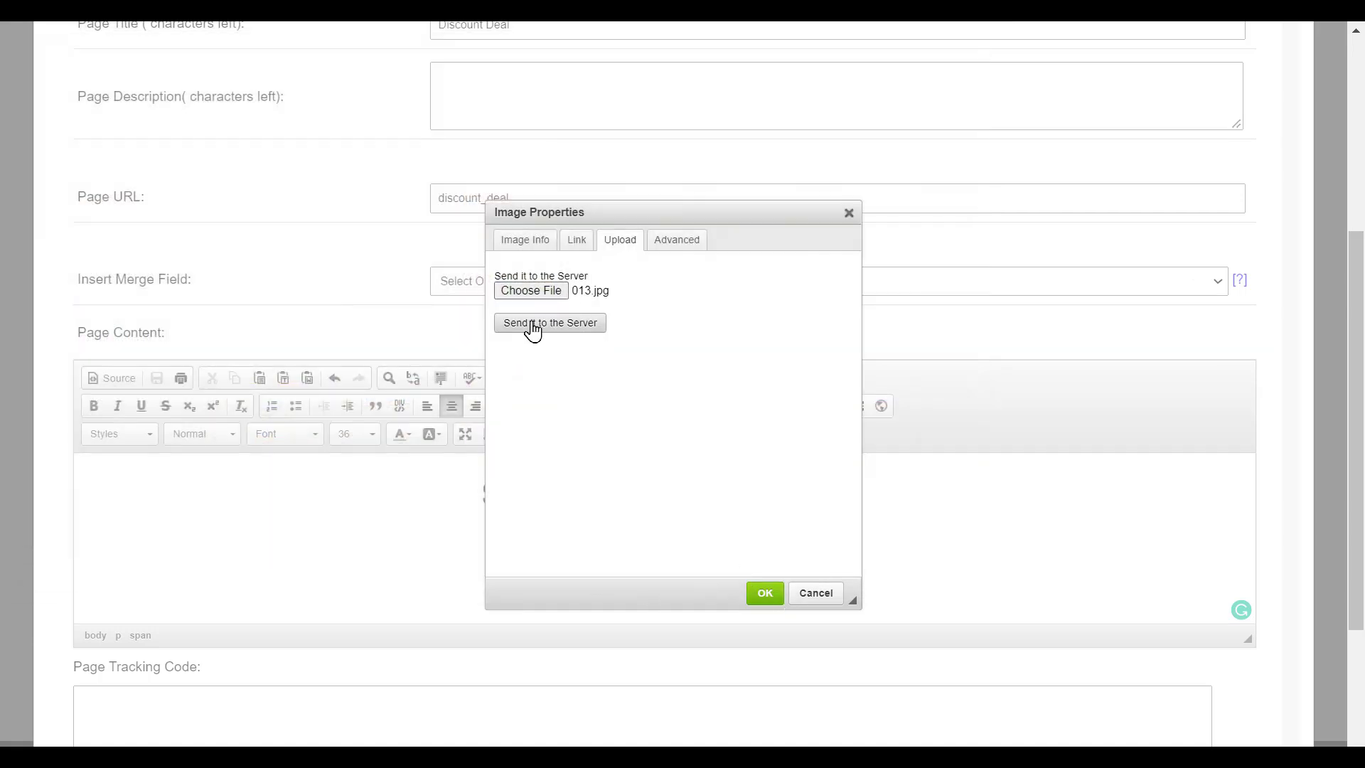
click(534, 323)
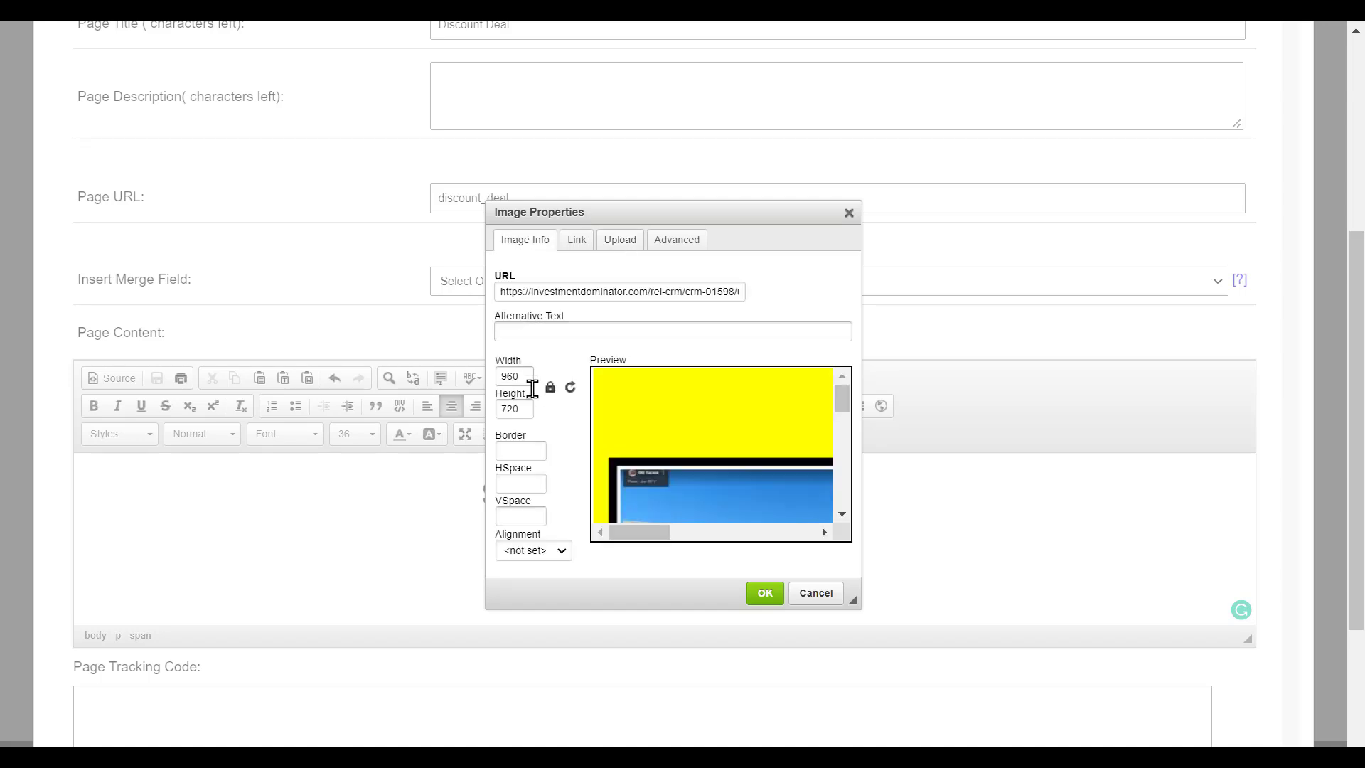
- Change the image width from 960 to 600 (height 450) and insert it
scroll(668, 403, right, 3)
scroll(667, 402, down, 2)
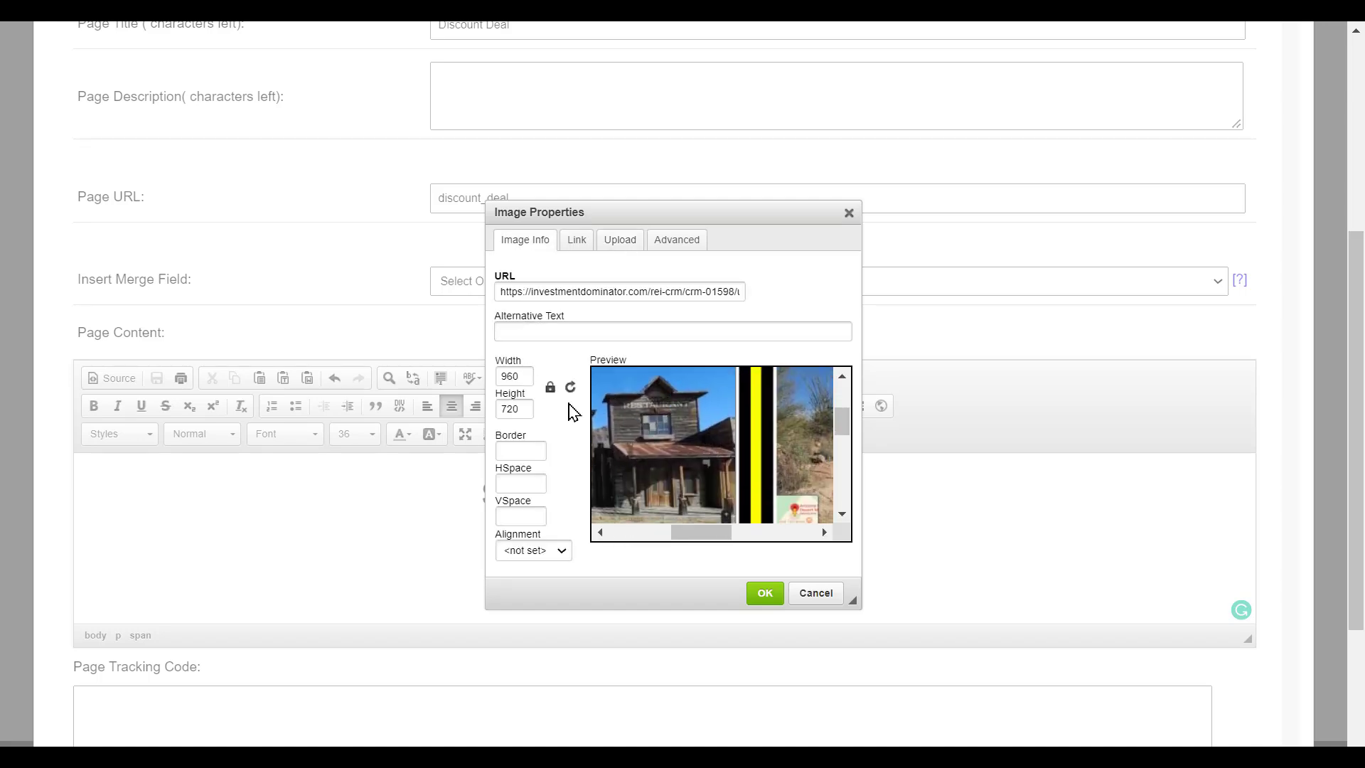
scroll(649, 412, left, 3)
click(526, 376)
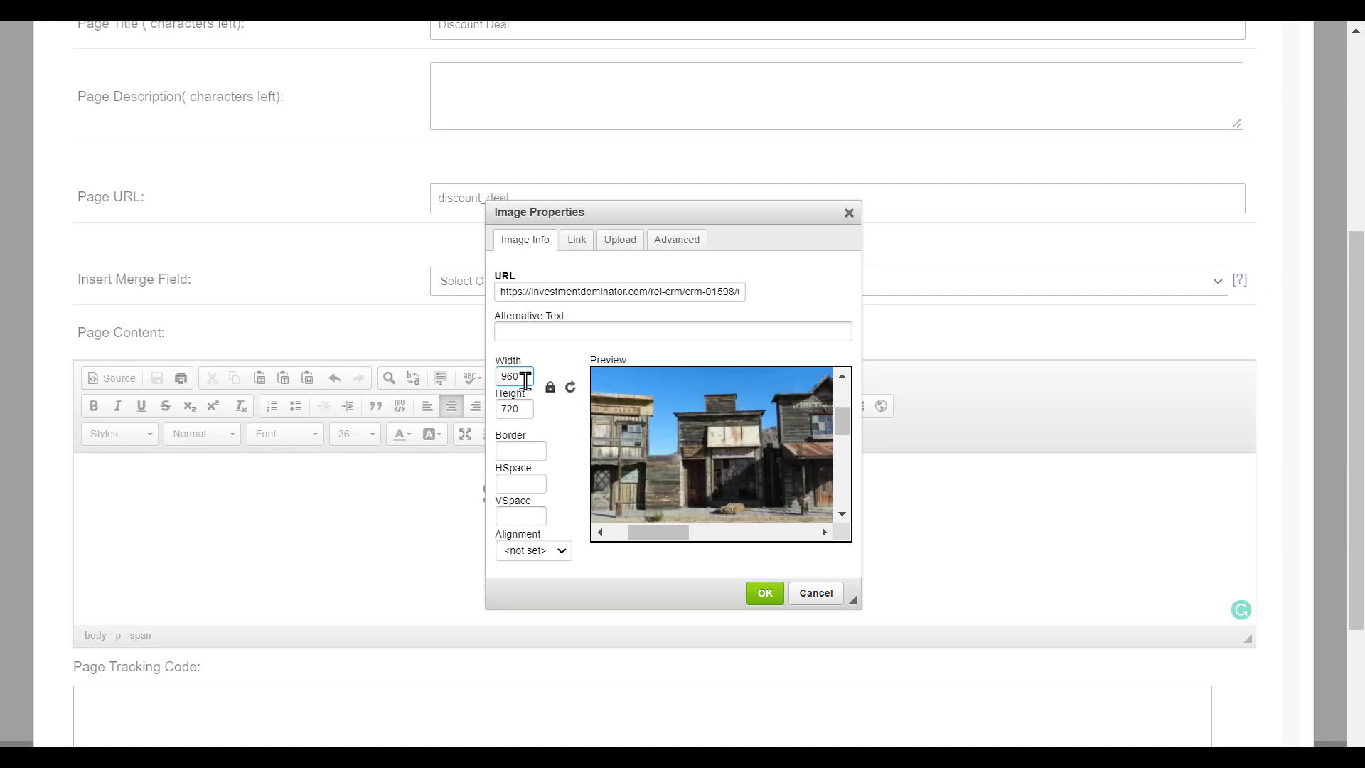
key(BackSpace)
key(BackSpace)
key(BackSpace)
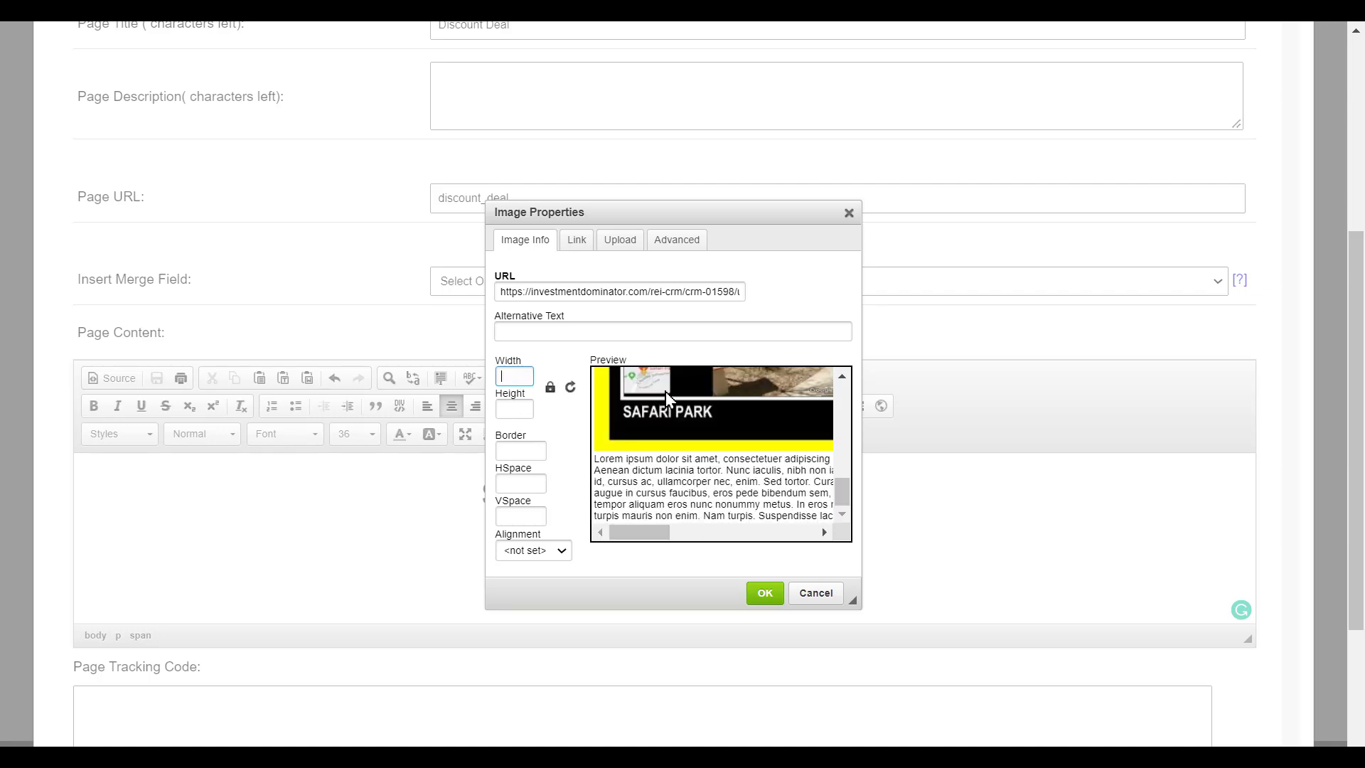
text(600)
scroll(702, 477, up, 5)
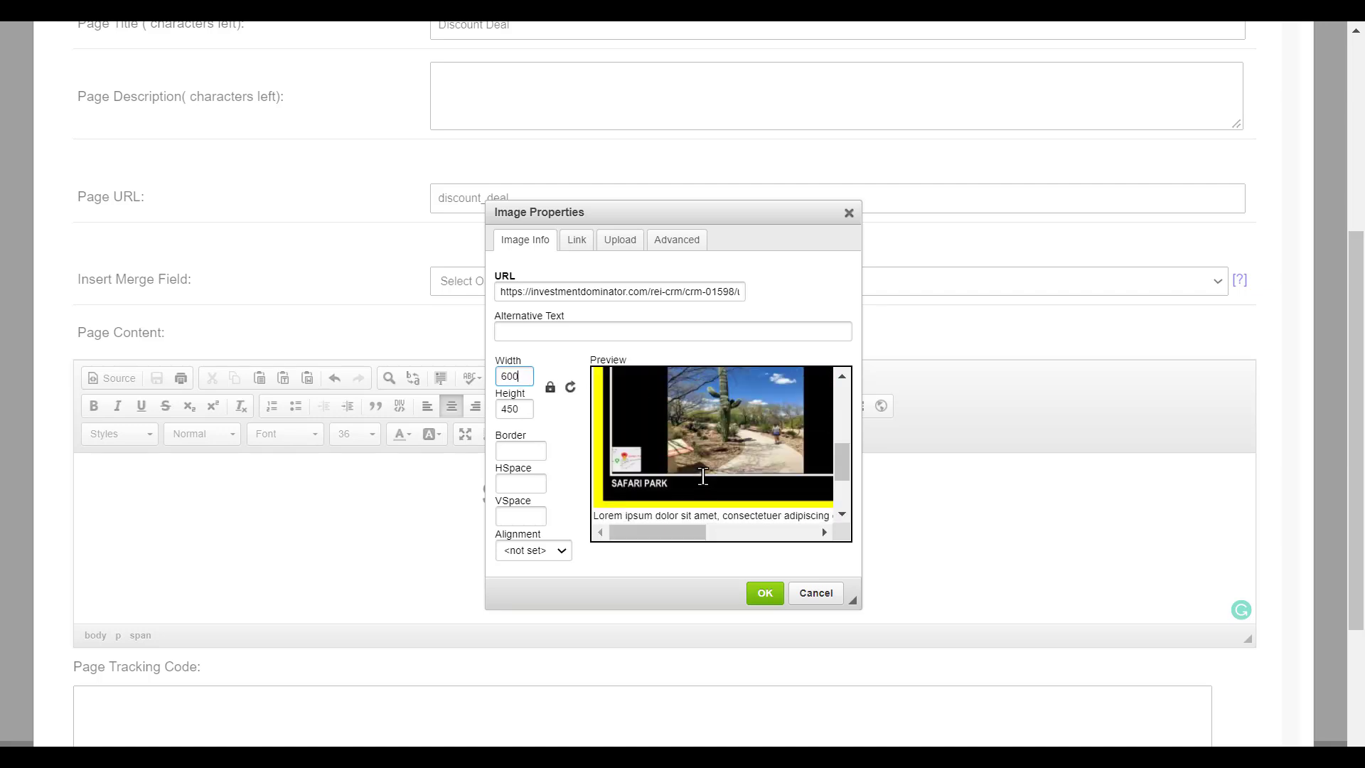
scroll(703, 476, up, 1)
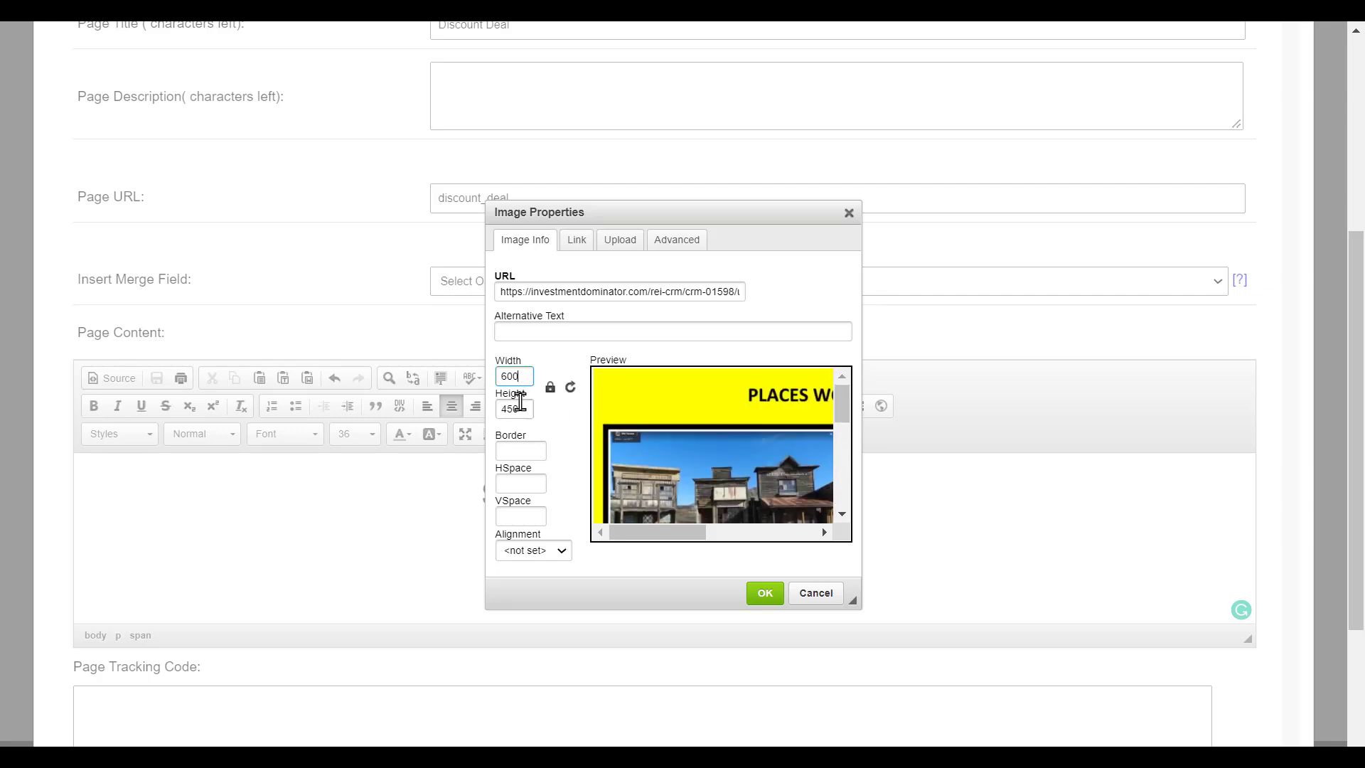
click(764, 590)
- Type 'Fill out the form below here.' under the image and start a new line
scroll(605, 494, up, 5)
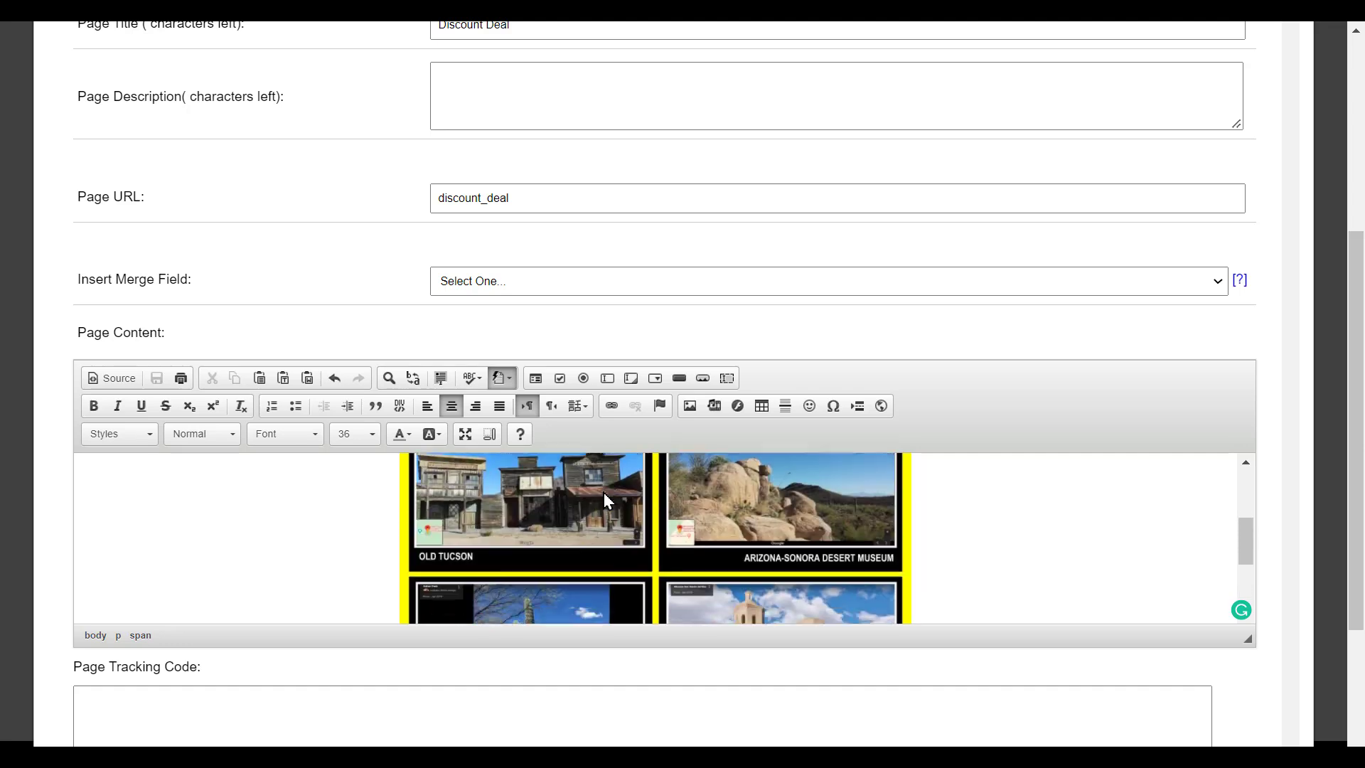
scroll(604, 494, down, 6)
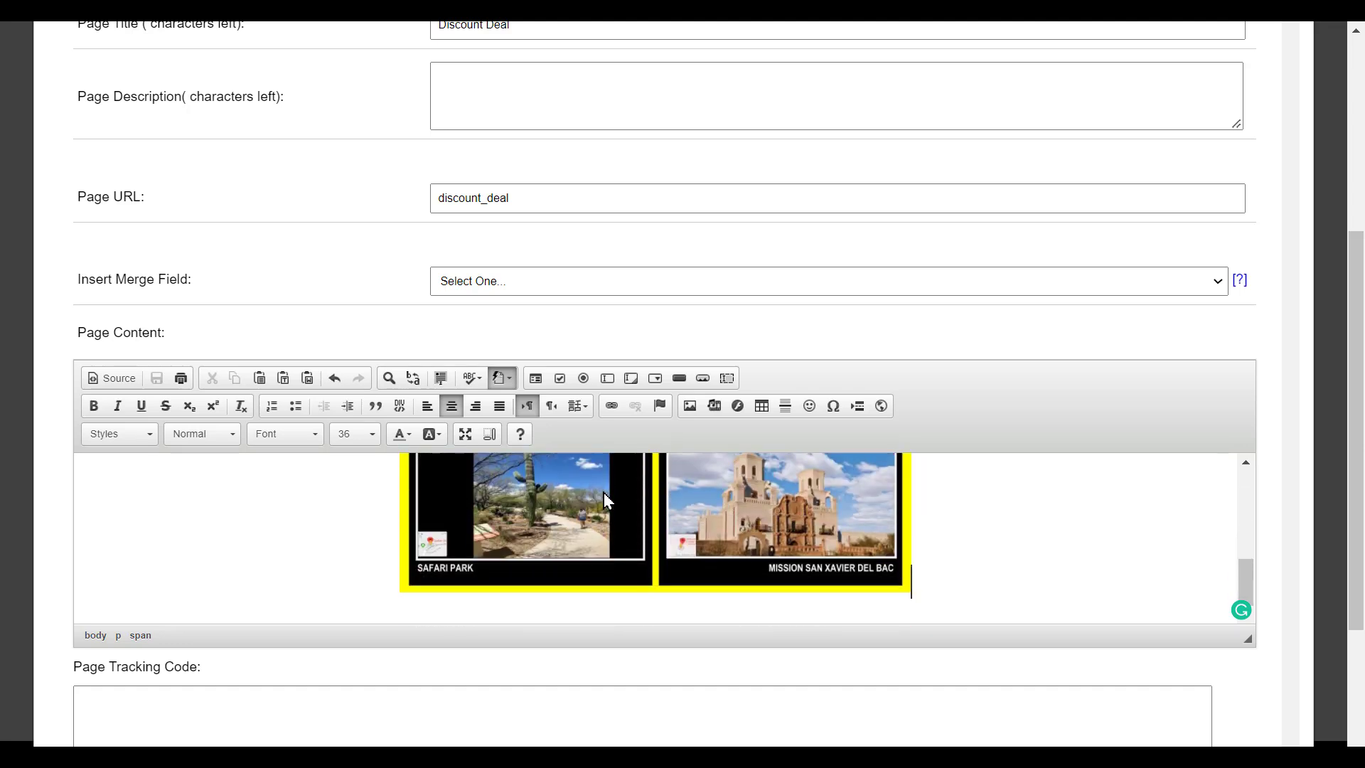
scroll(704, 490, down, 1)
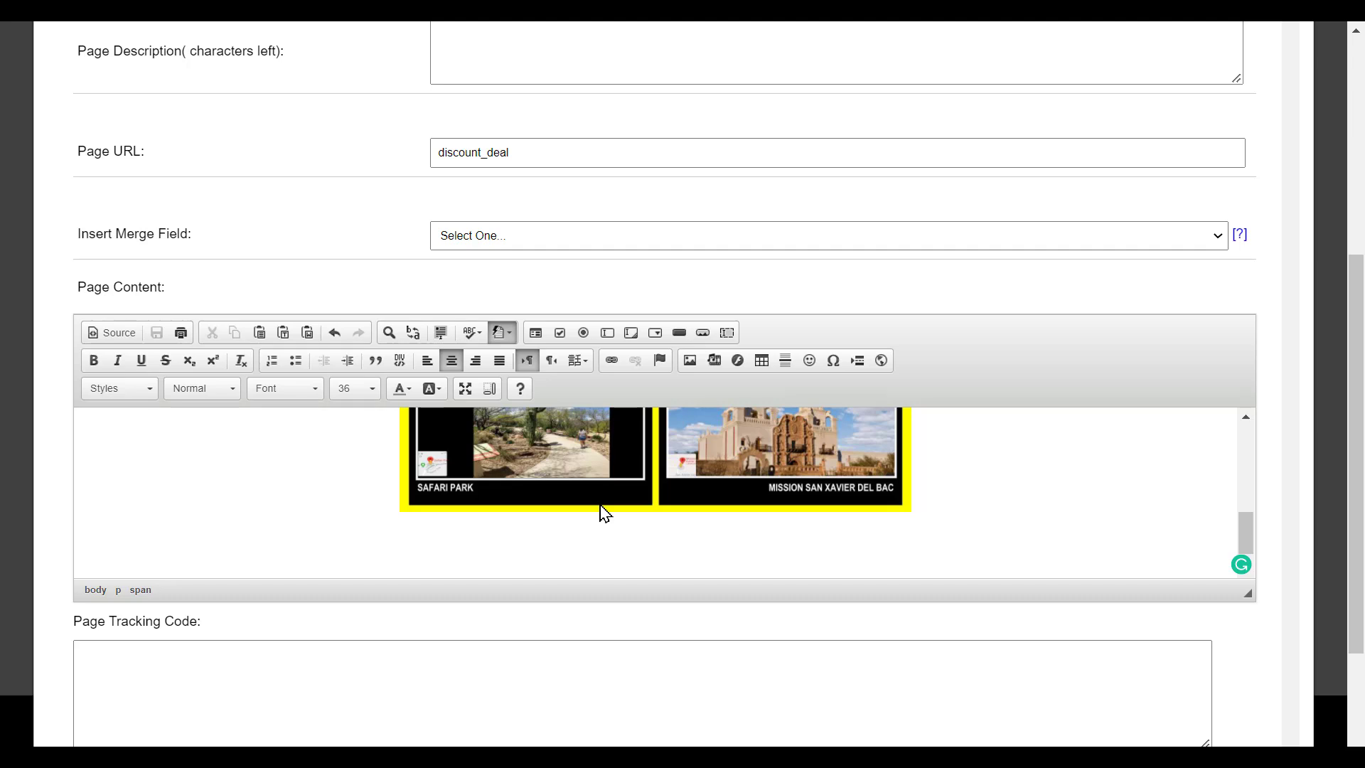
text(Fillo)
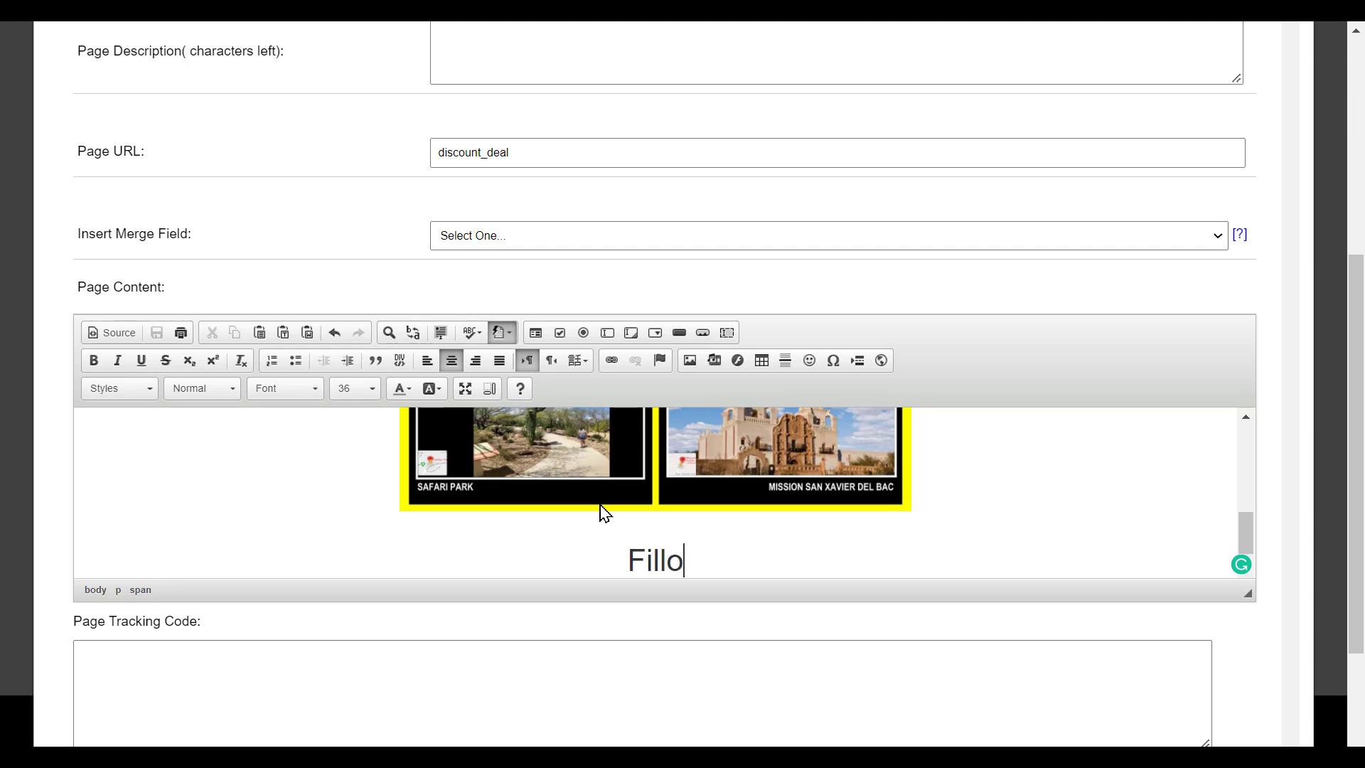
key(BackSpace)
text(out the )
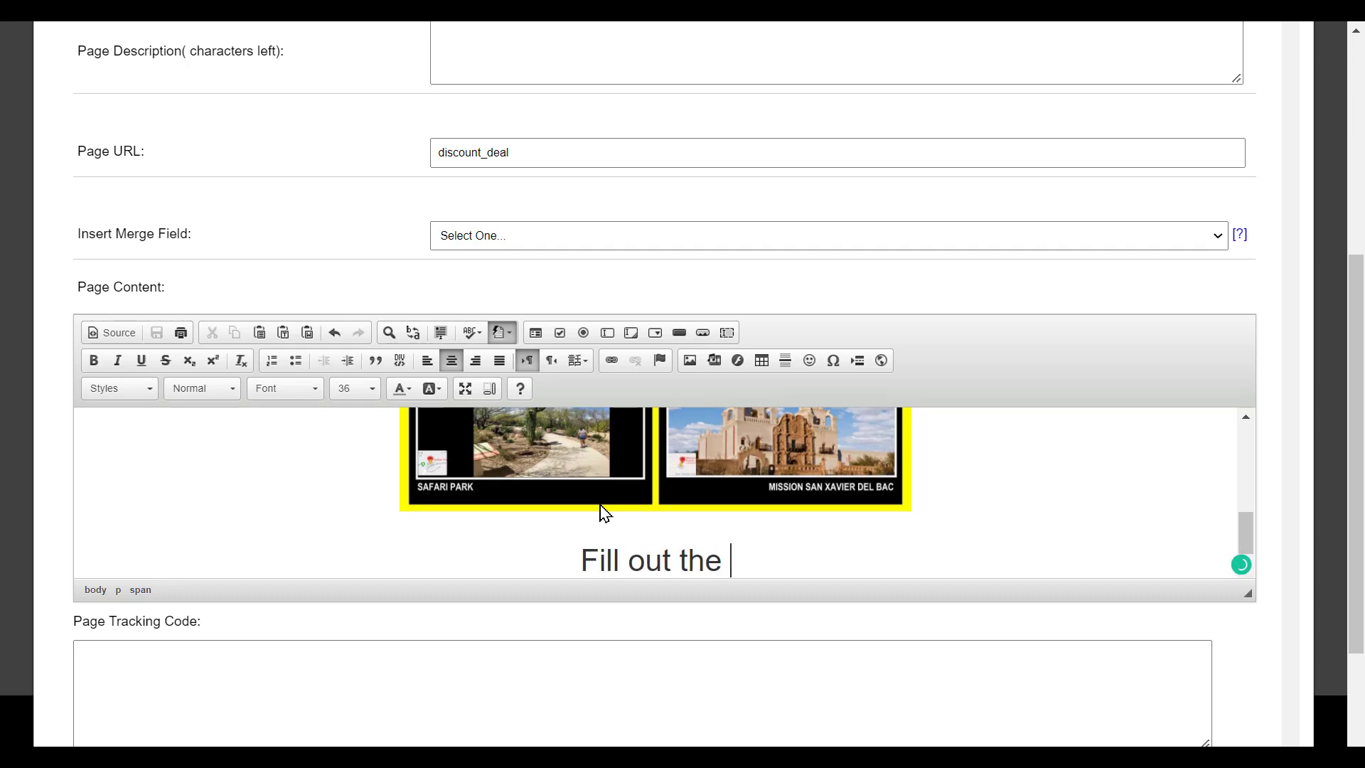
text(form belo)
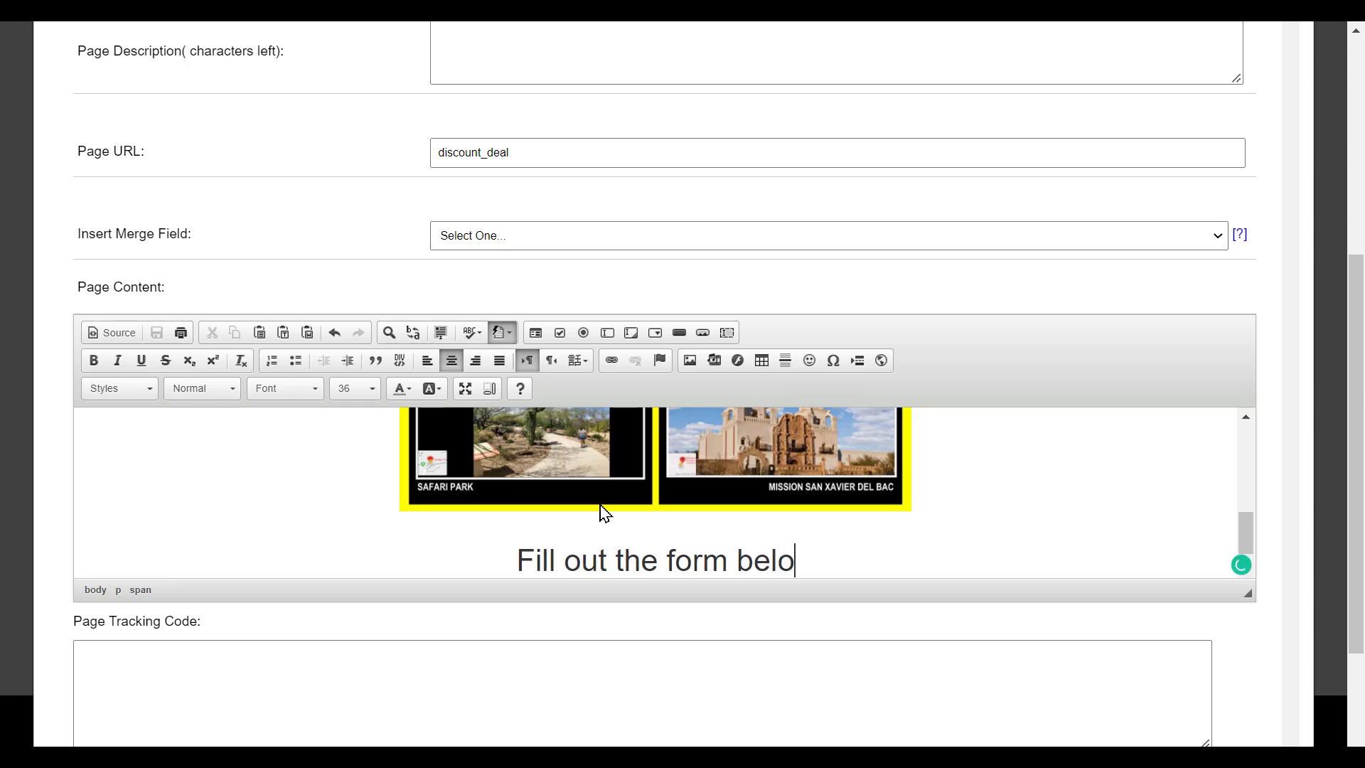
text(w here)
key(BackSpace)
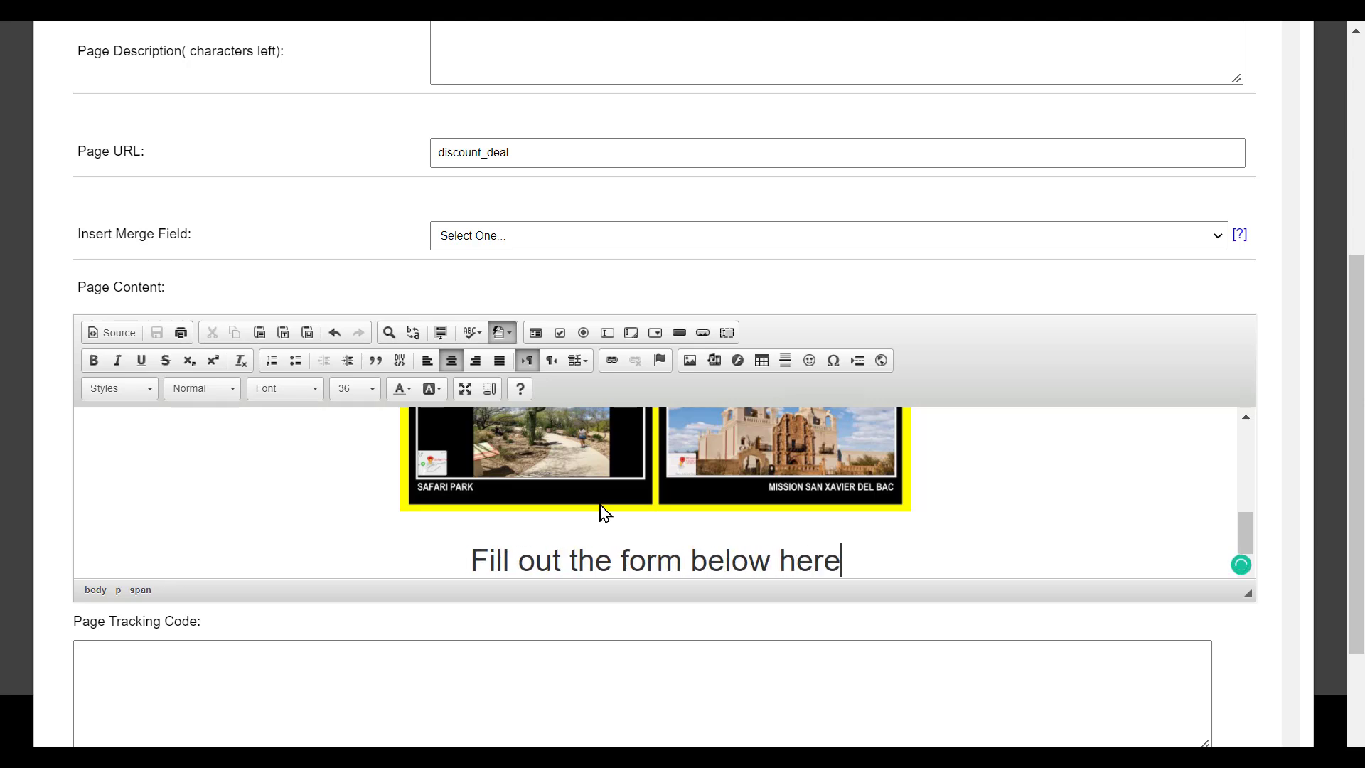
text(.)
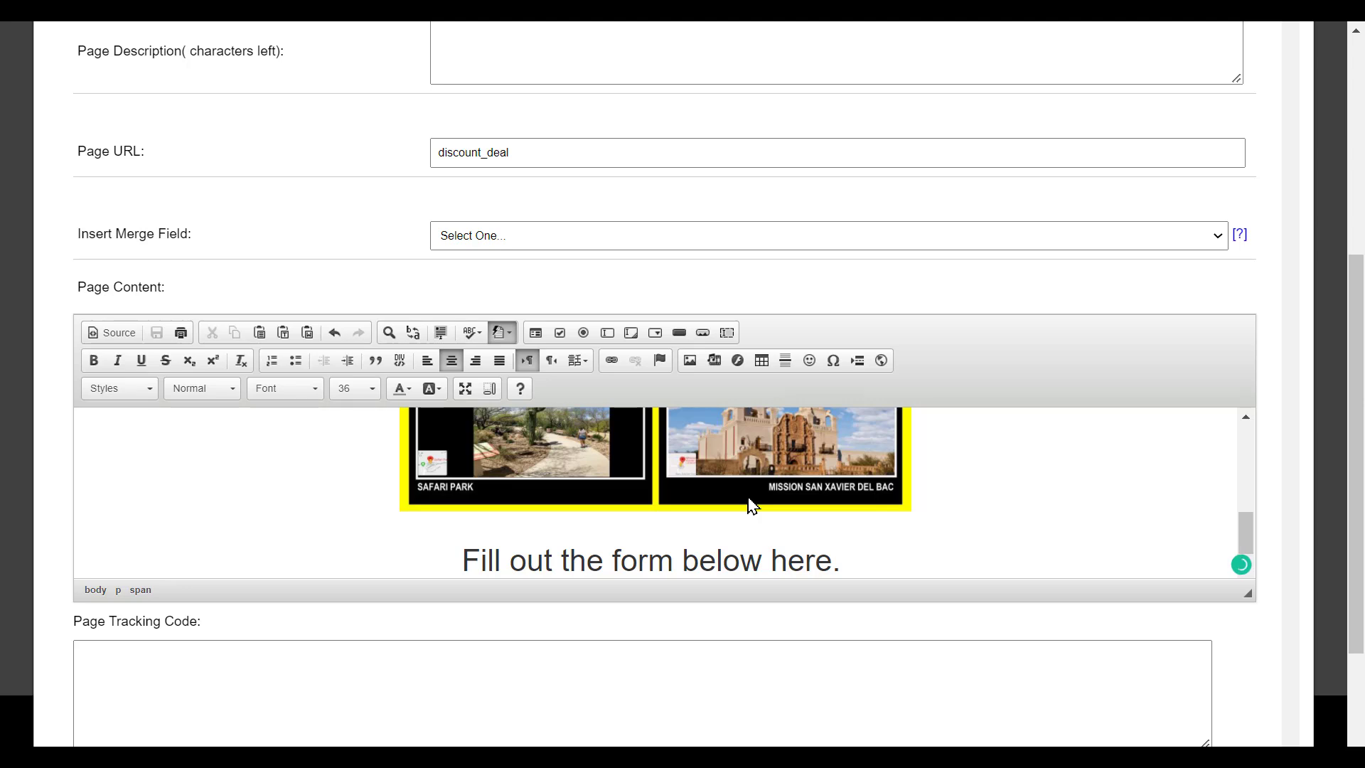
key(Return)
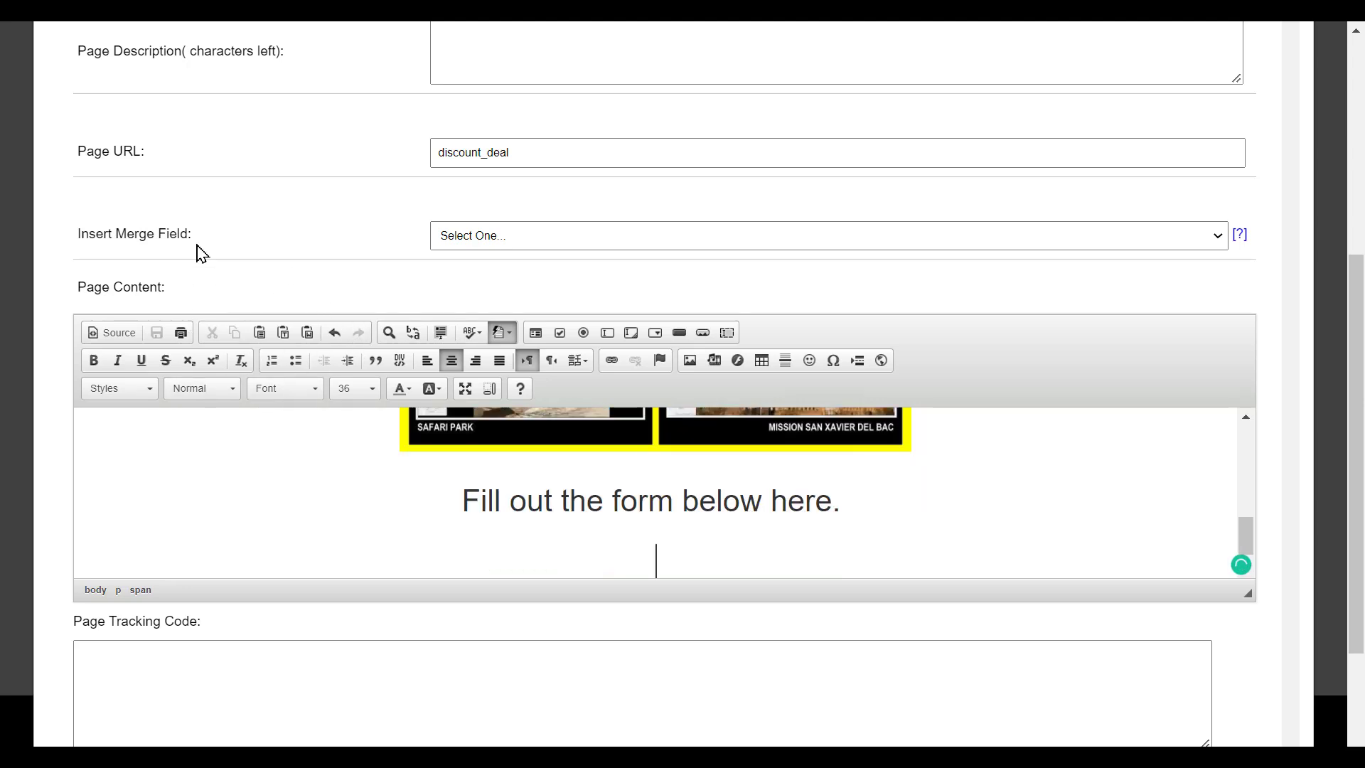
- Insert the Optin Form merge field [optin-form] on the line below the sentence
drag(79, 235, 195, 250)
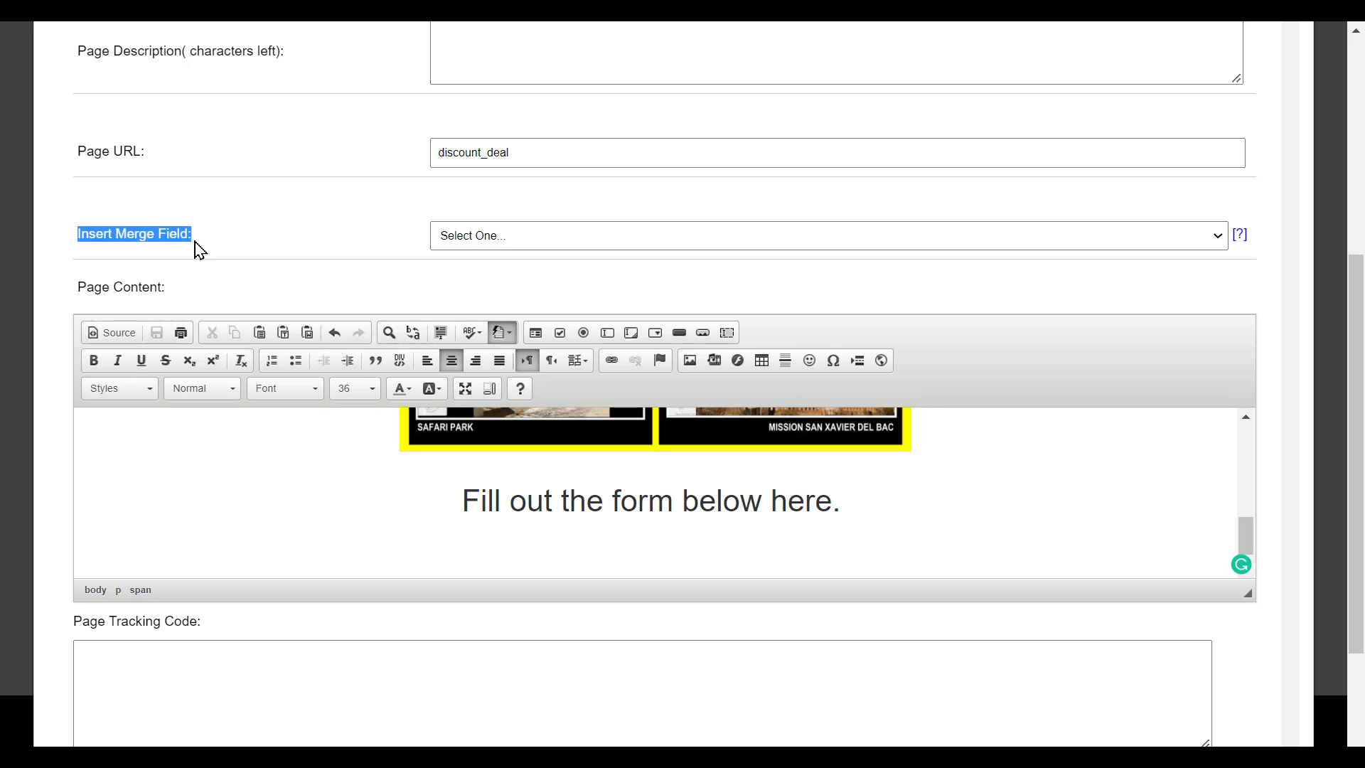
click(200, 251)
click(471, 242)
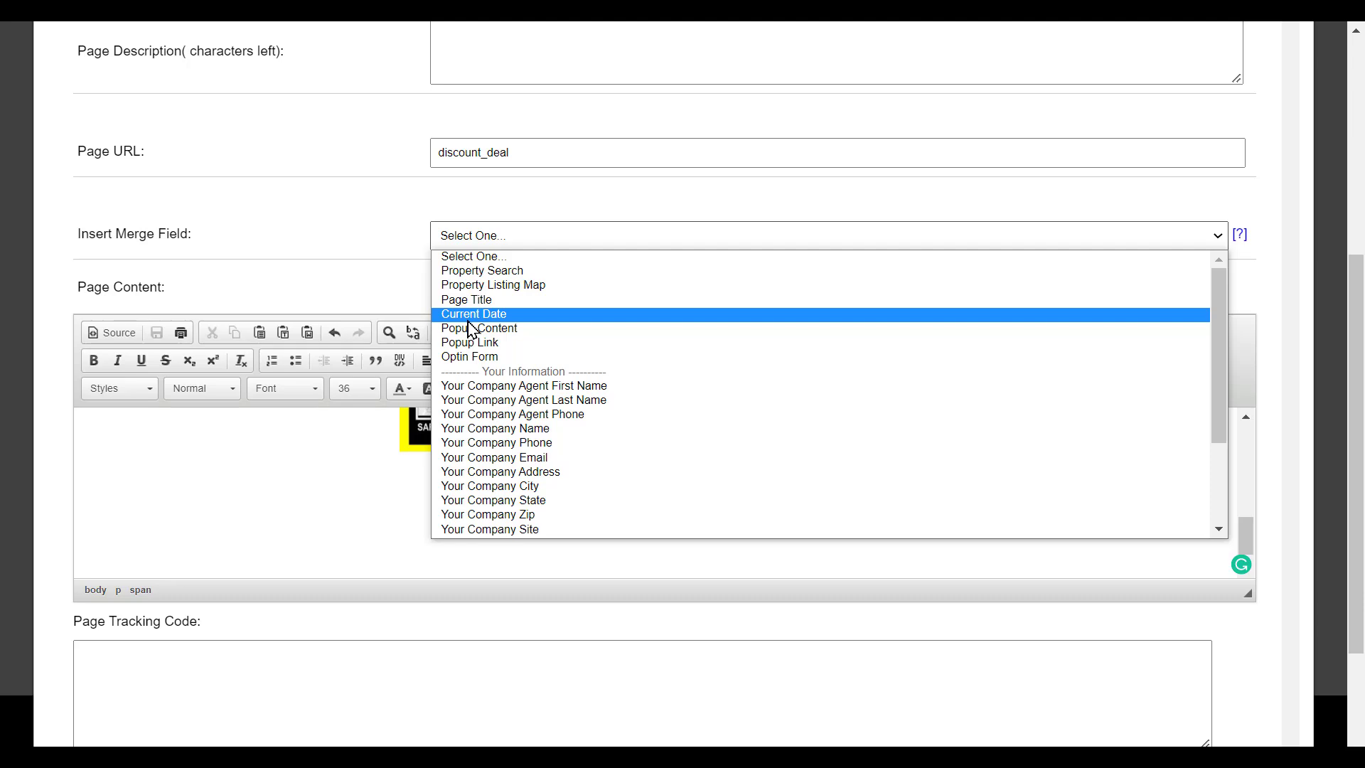
click(469, 357)
scroll(543, 502, up, 3)
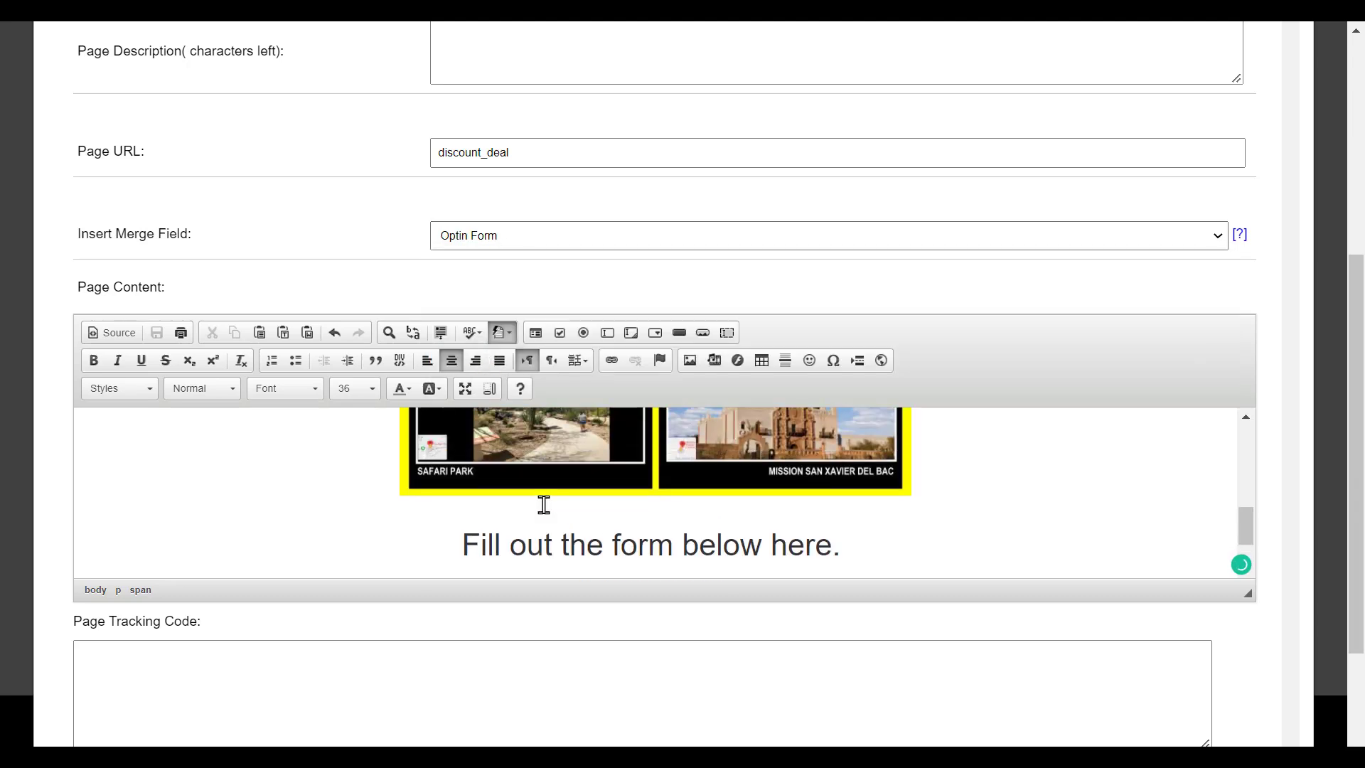
scroll(543, 503, down, 4)
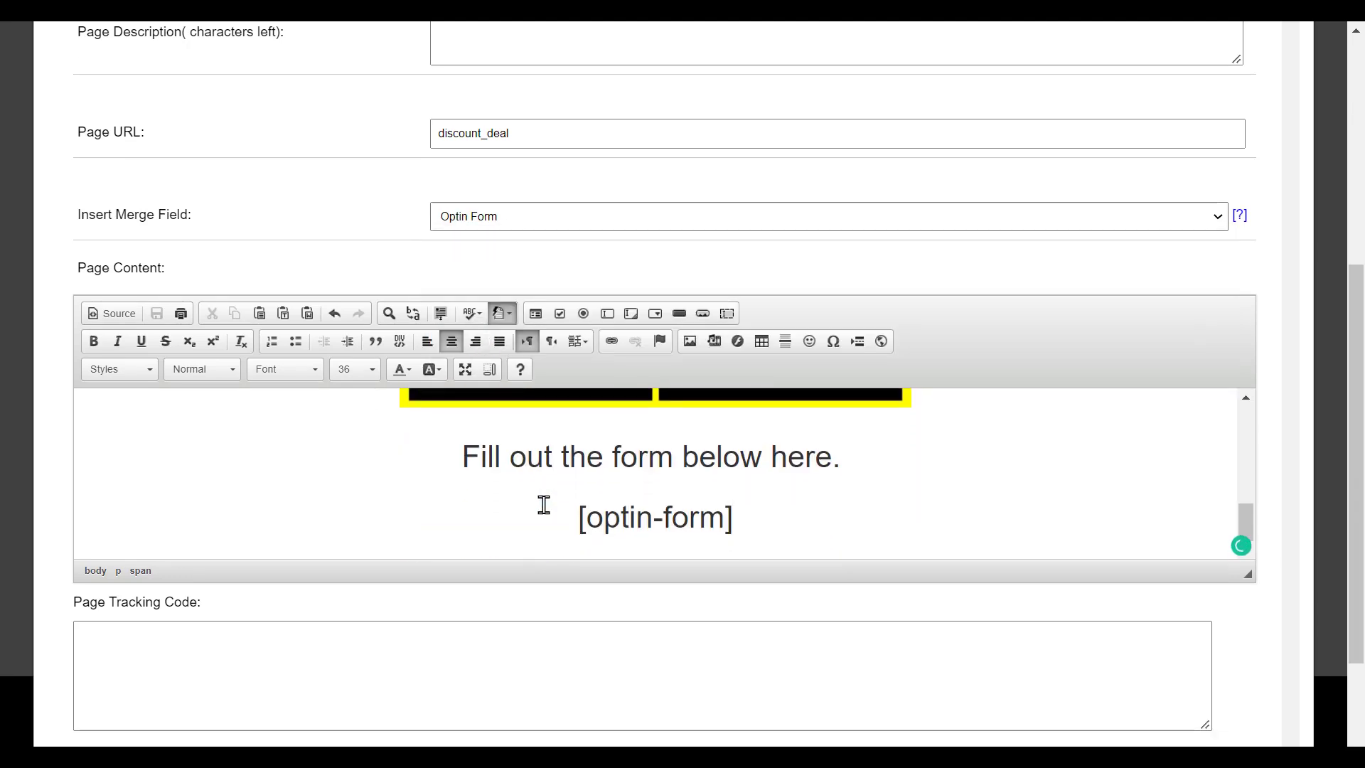
scroll(596, 452, up, 10)
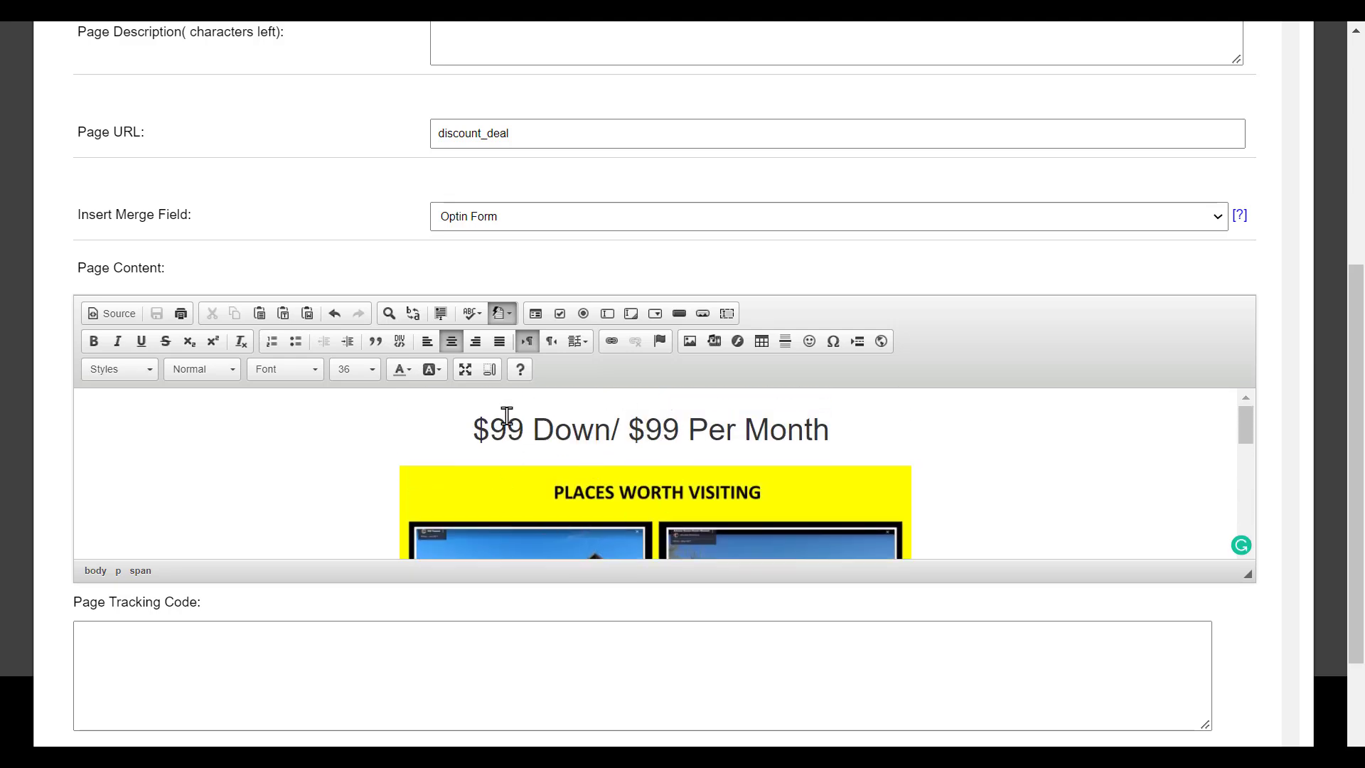
- Select the '$99 Down/ $99 Per Month' heading and apply a red background colour
drag(475, 430, 829, 430)
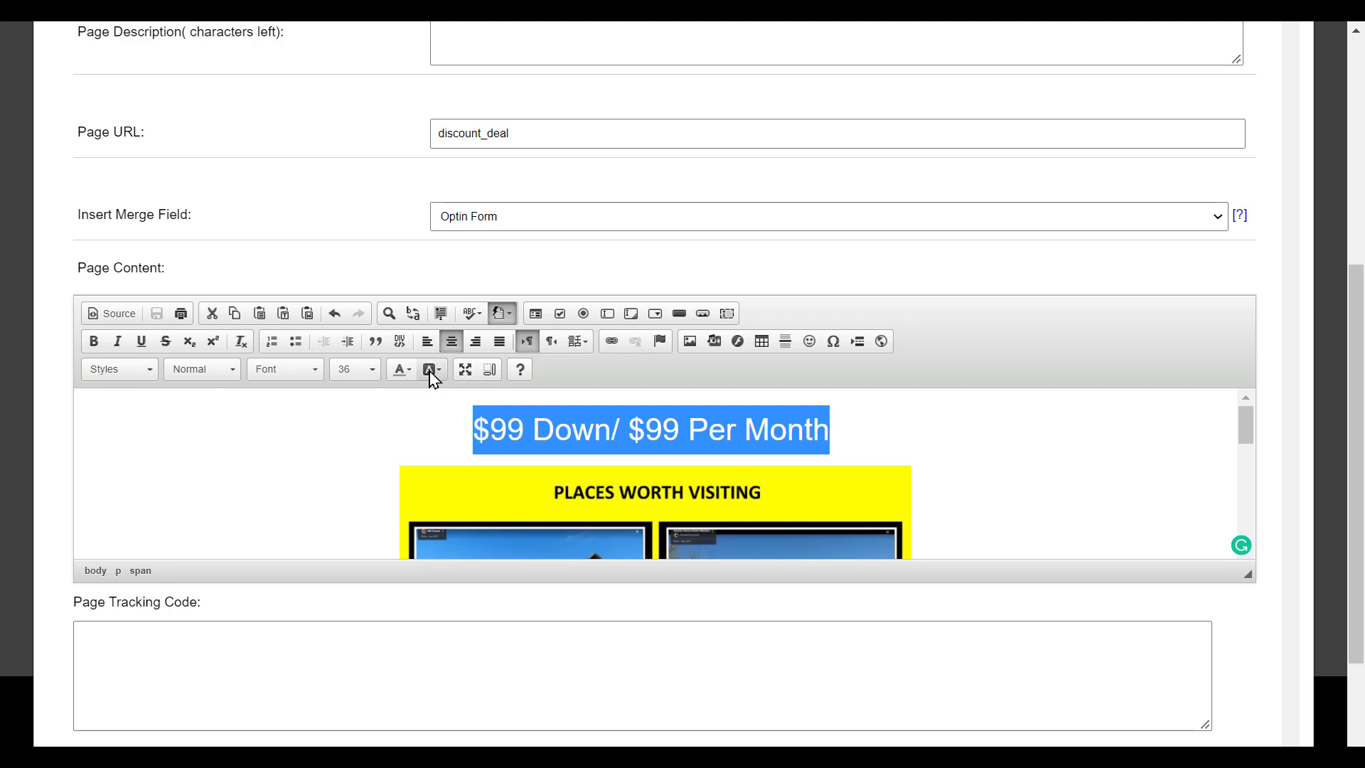
click(430, 370)
click(433, 445)
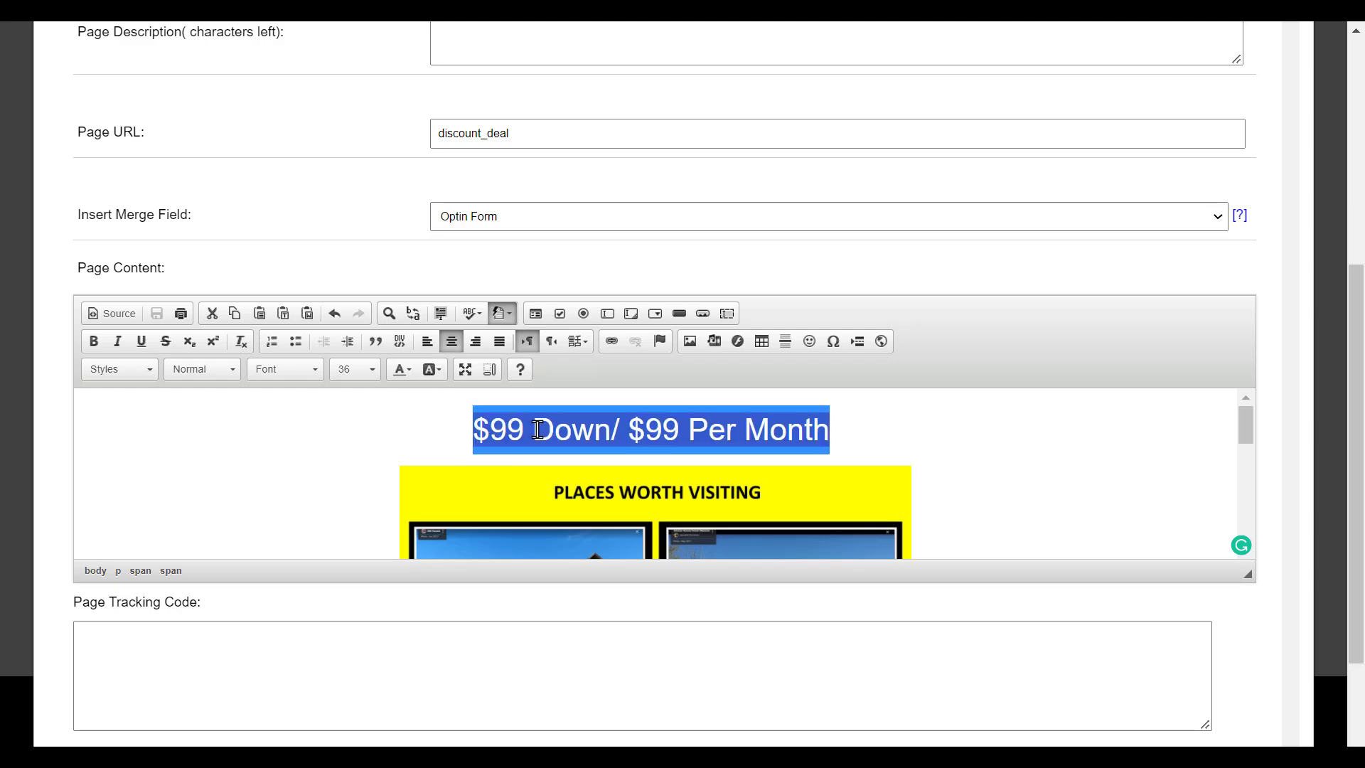
click(896, 457)
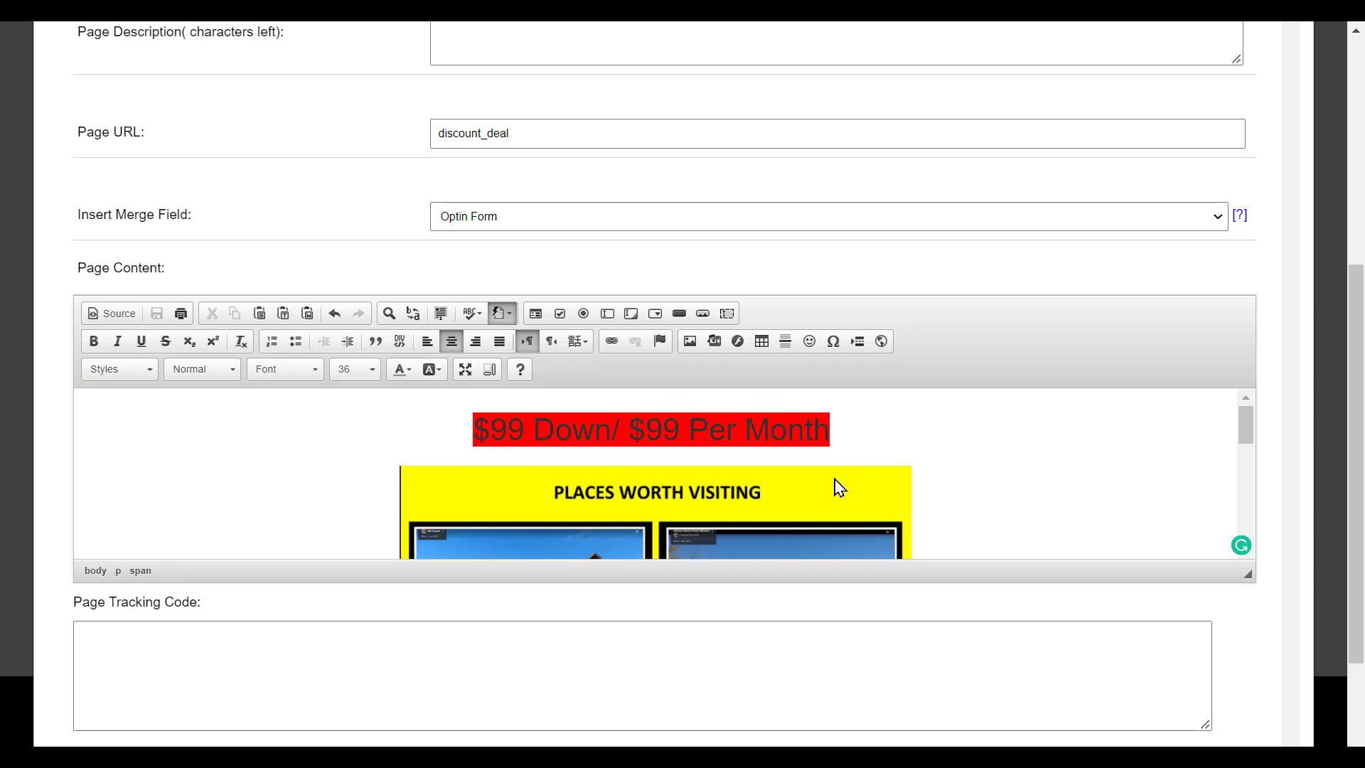
scroll(773, 463, down, 10)
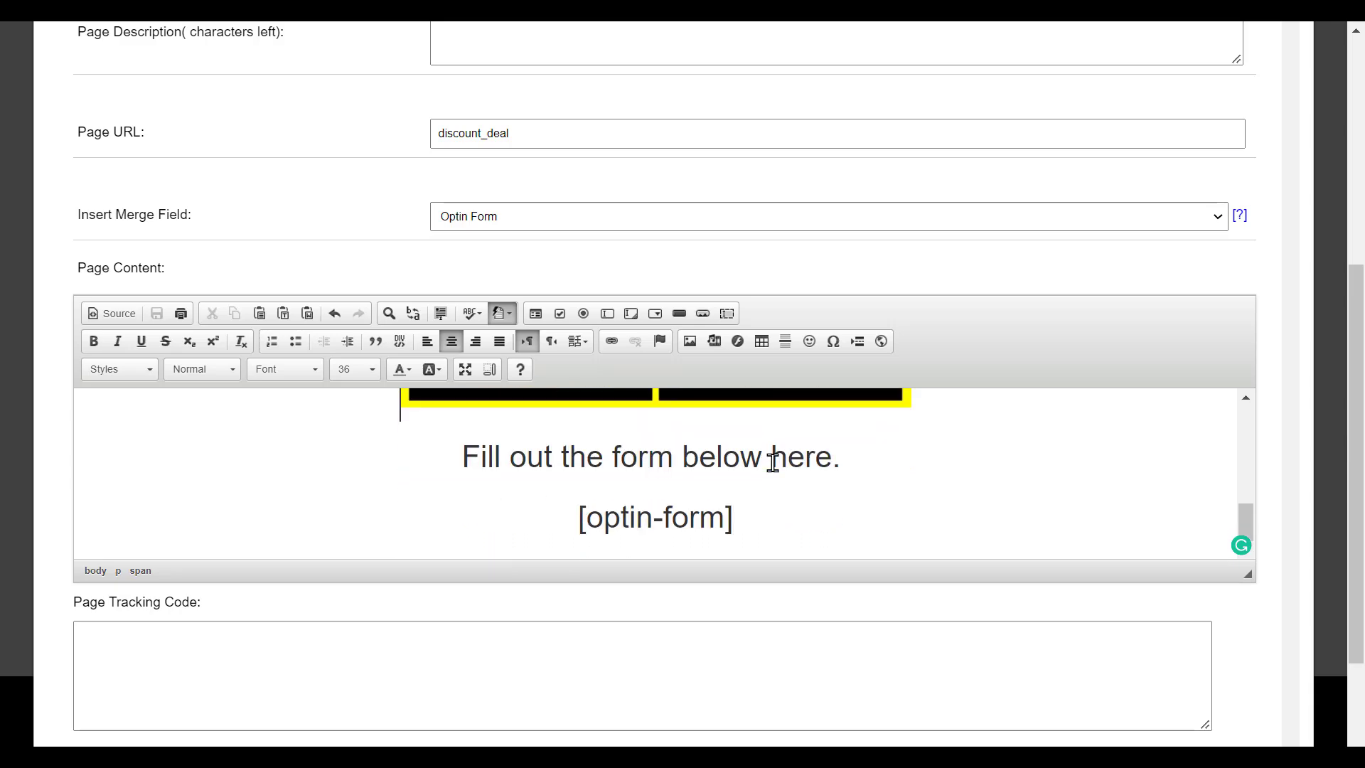
scroll(773, 463, down, 1)
scroll(713, 375, up, 10)
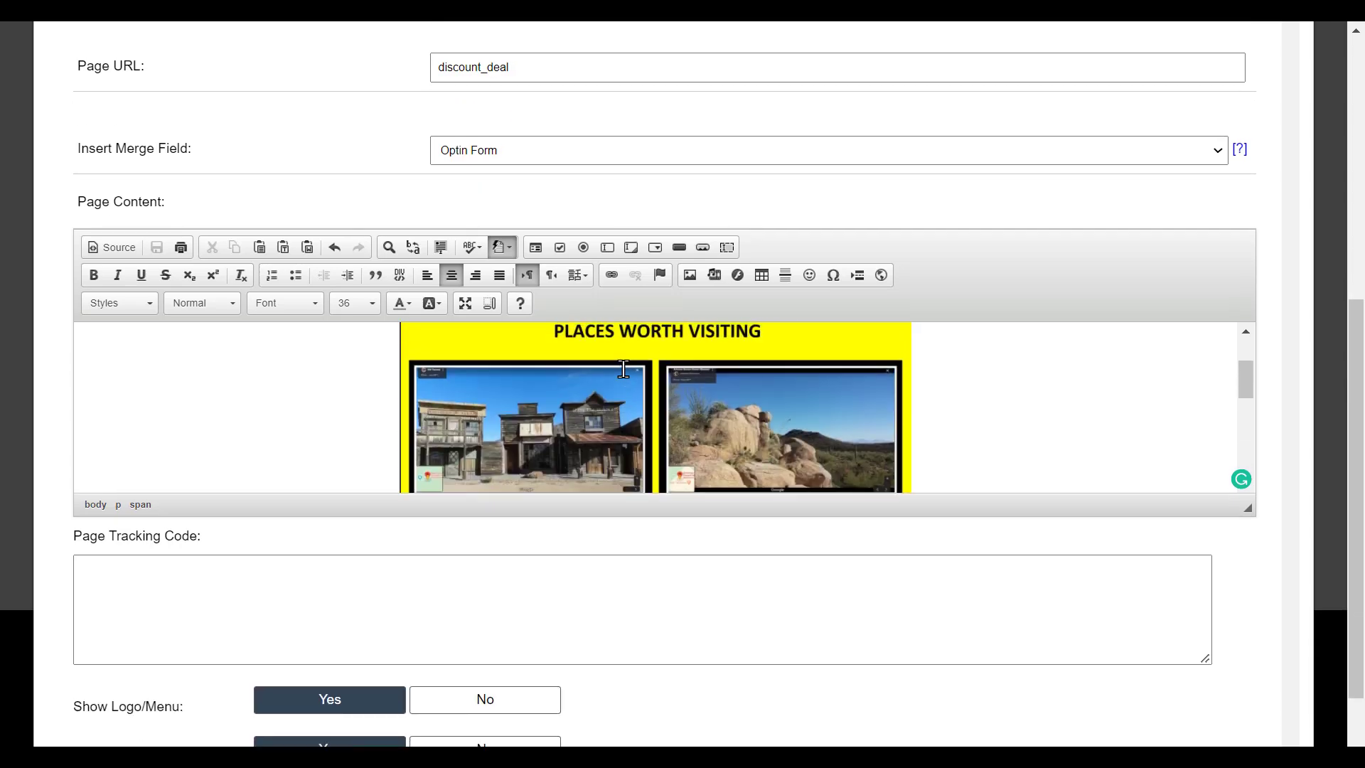
- Set Show Banner to No for the Discount Deal page and save it
scroll(195, 519, down, 2)
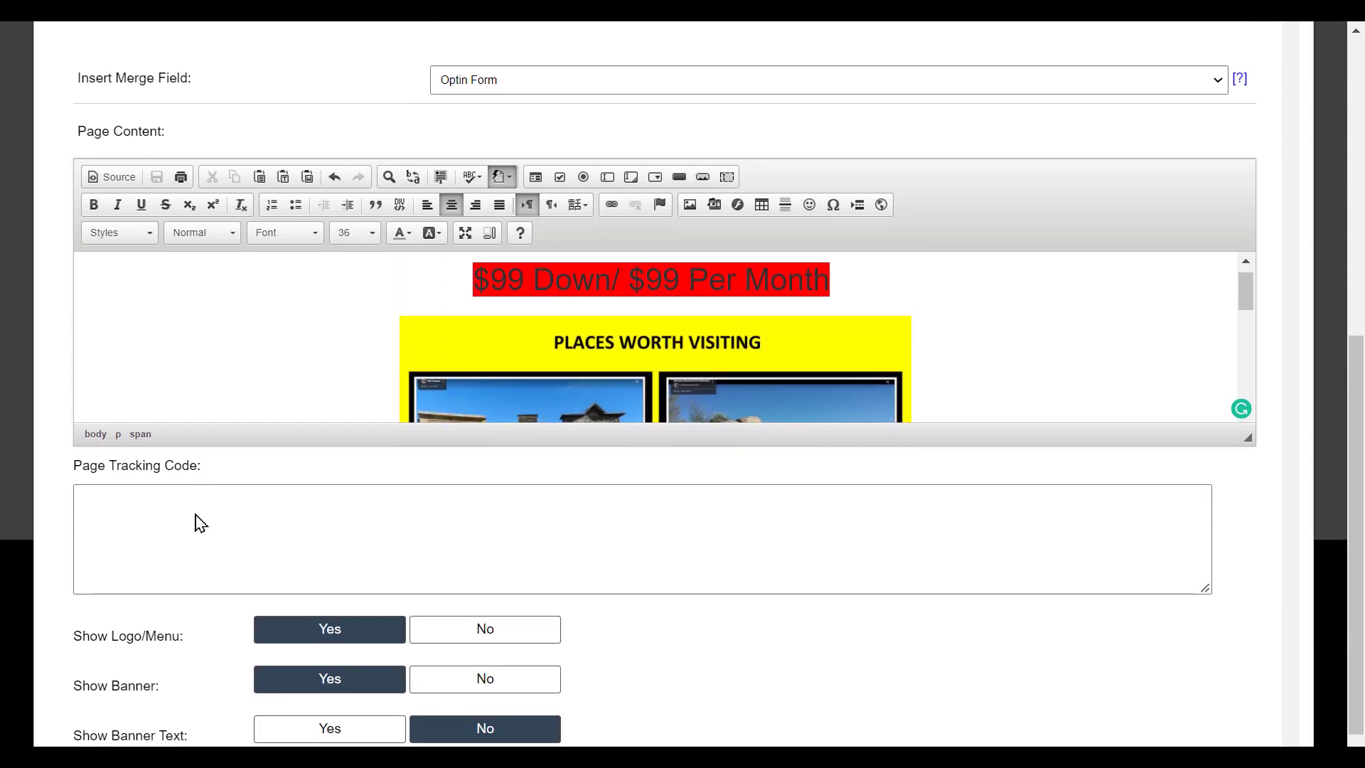
drag(76, 423, 212, 440)
click(211, 440)
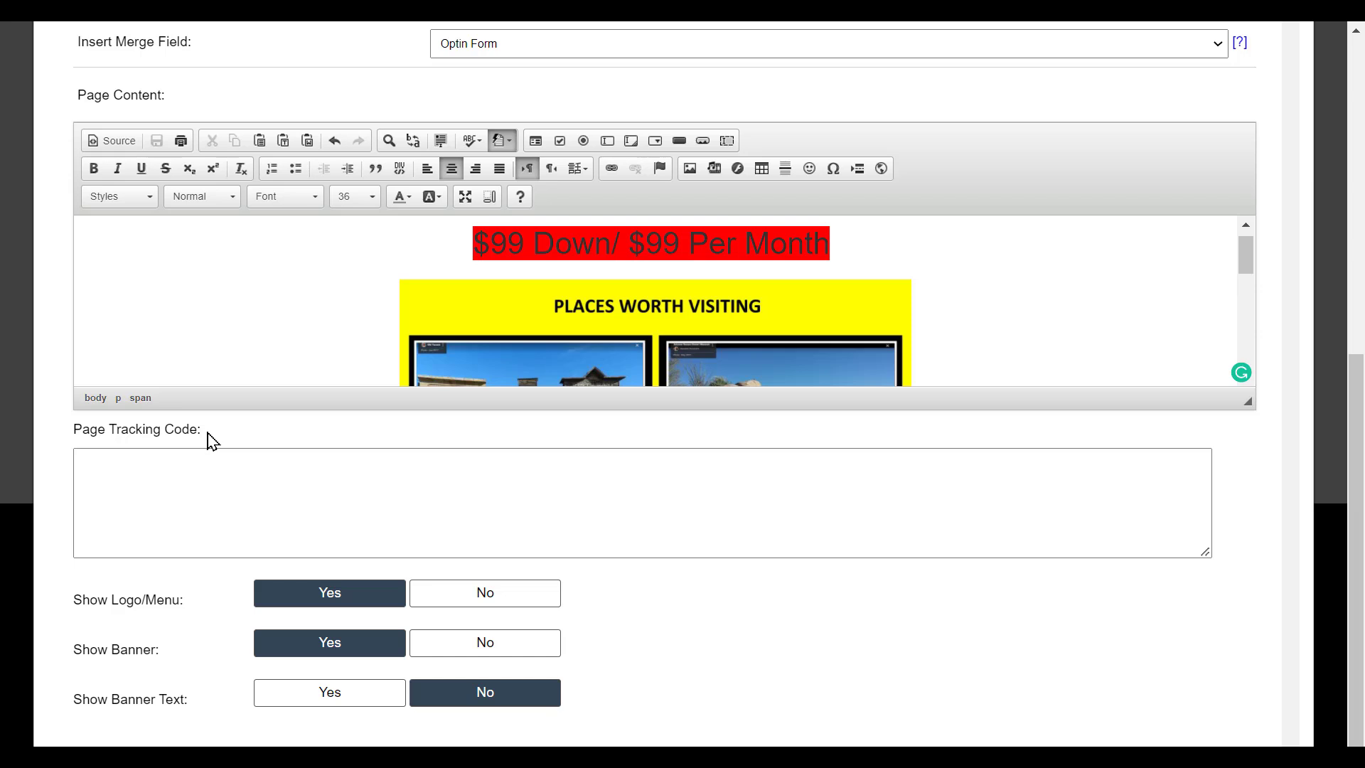
click(126, 472)
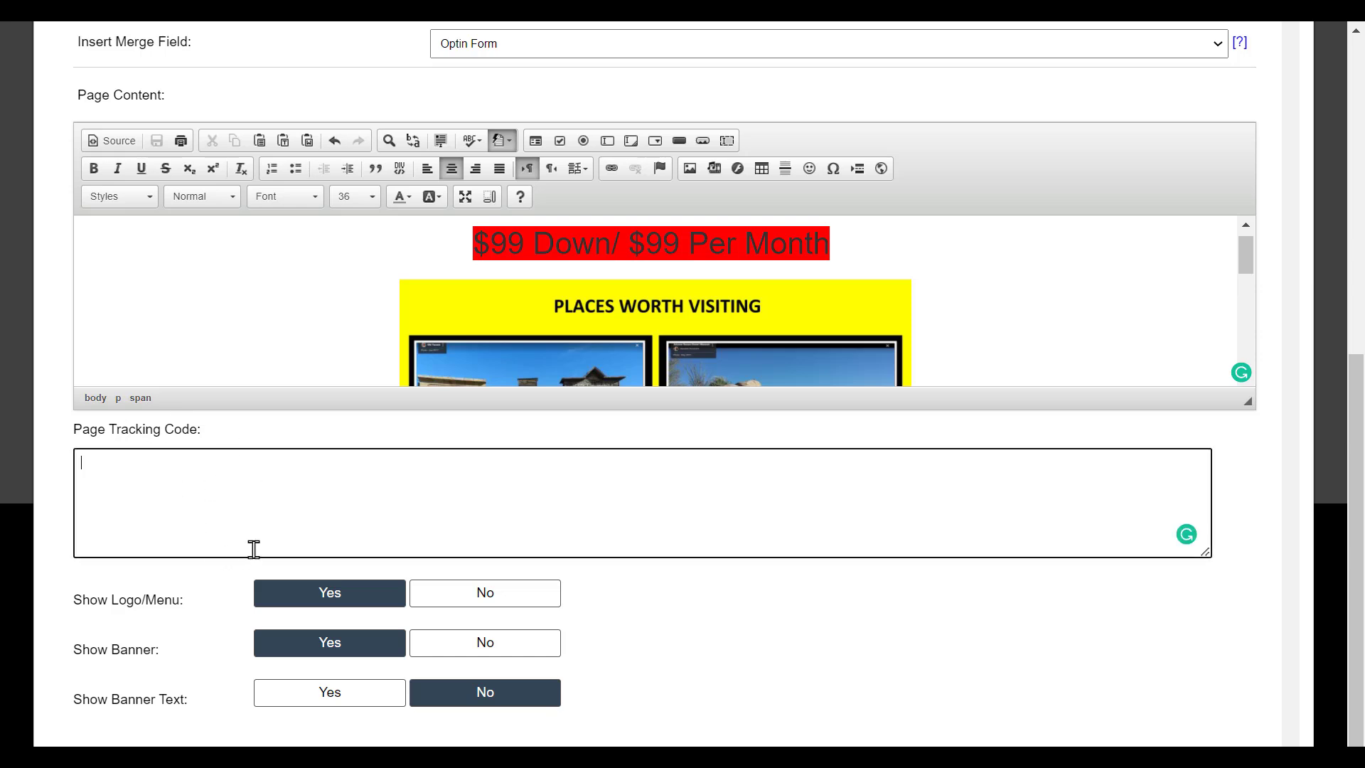
scroll(737, 623, down, 1)
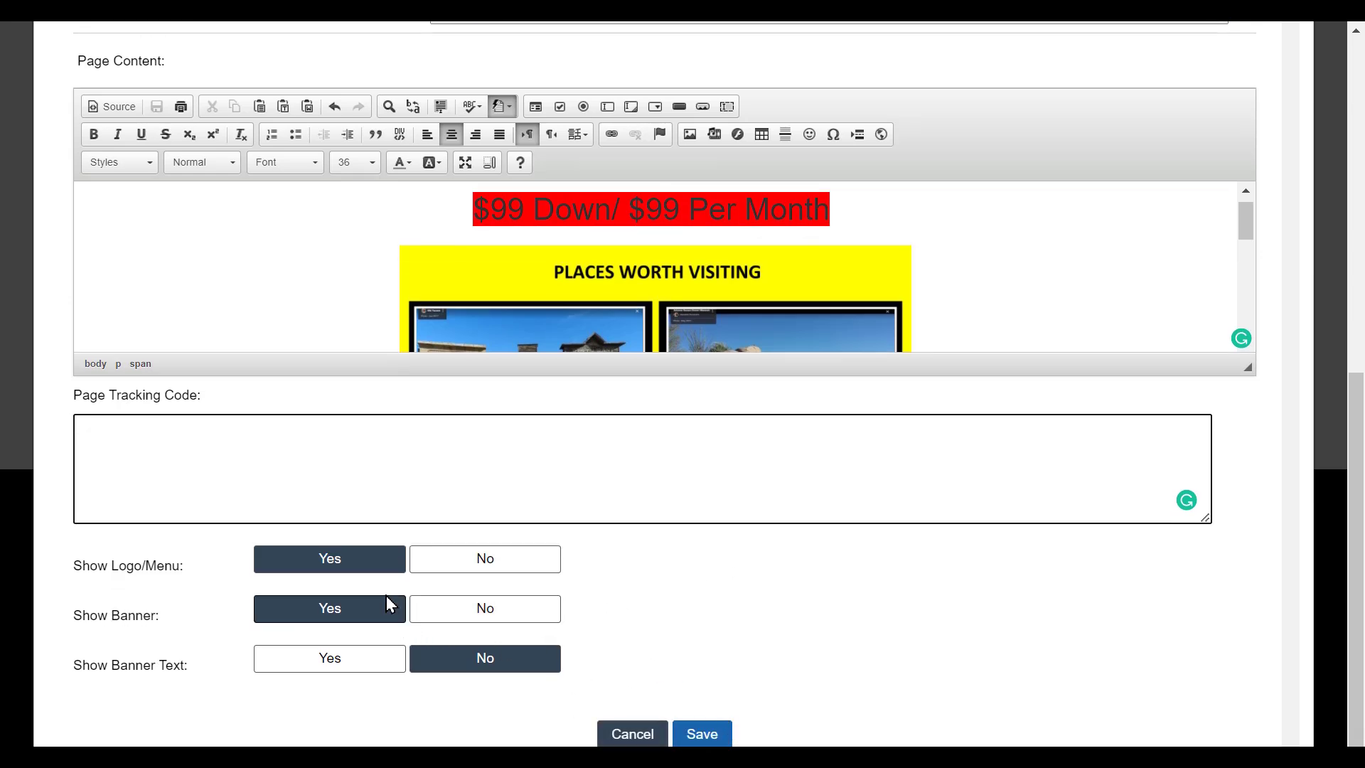
drag(82, 565, 202, 569)
click(201, 569)
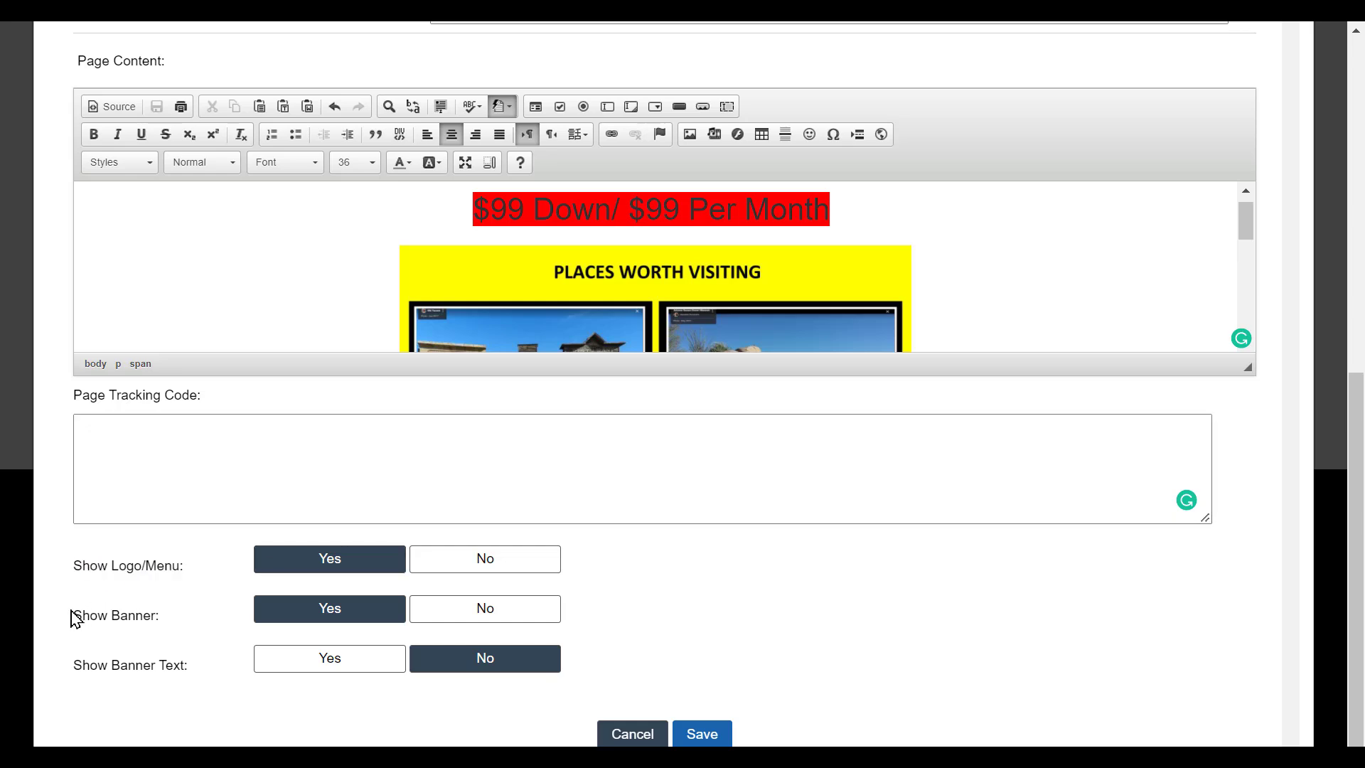
click(455, 609)
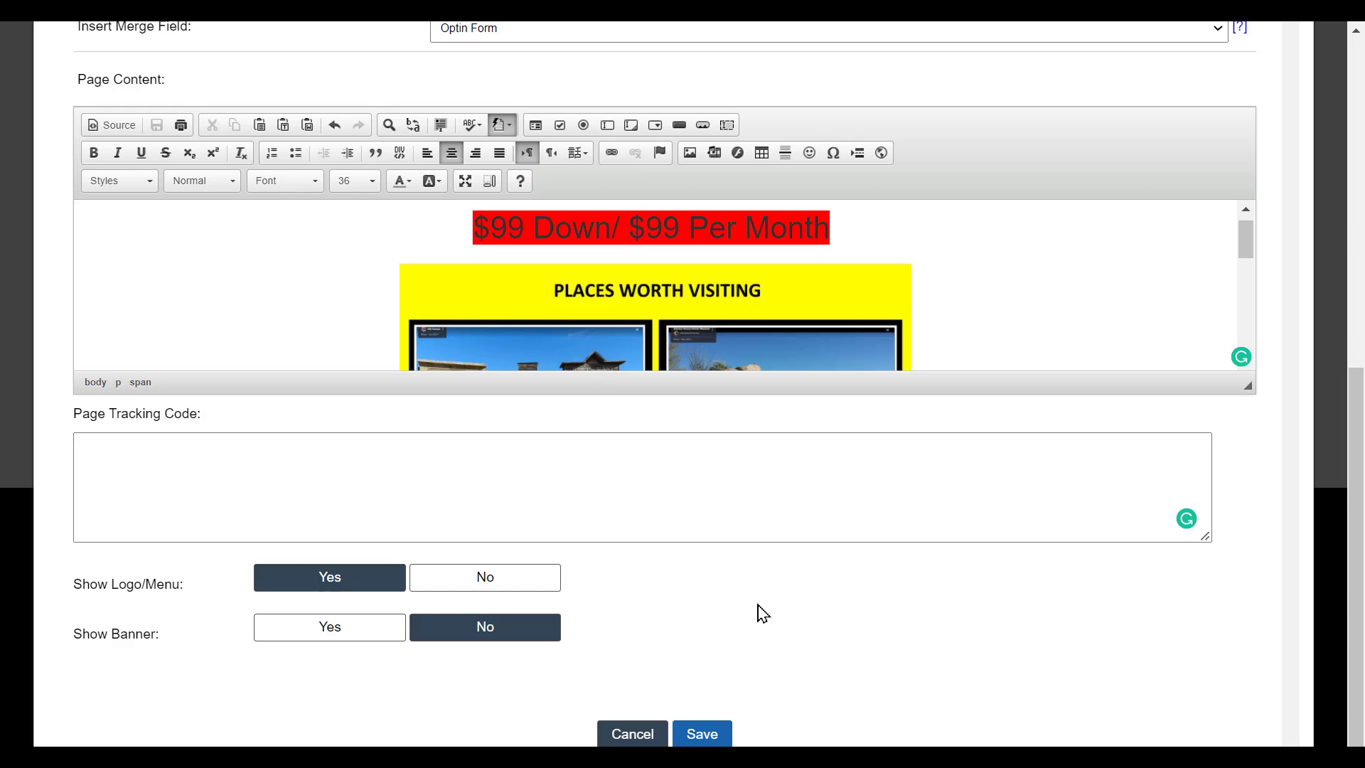
click(705, 734)
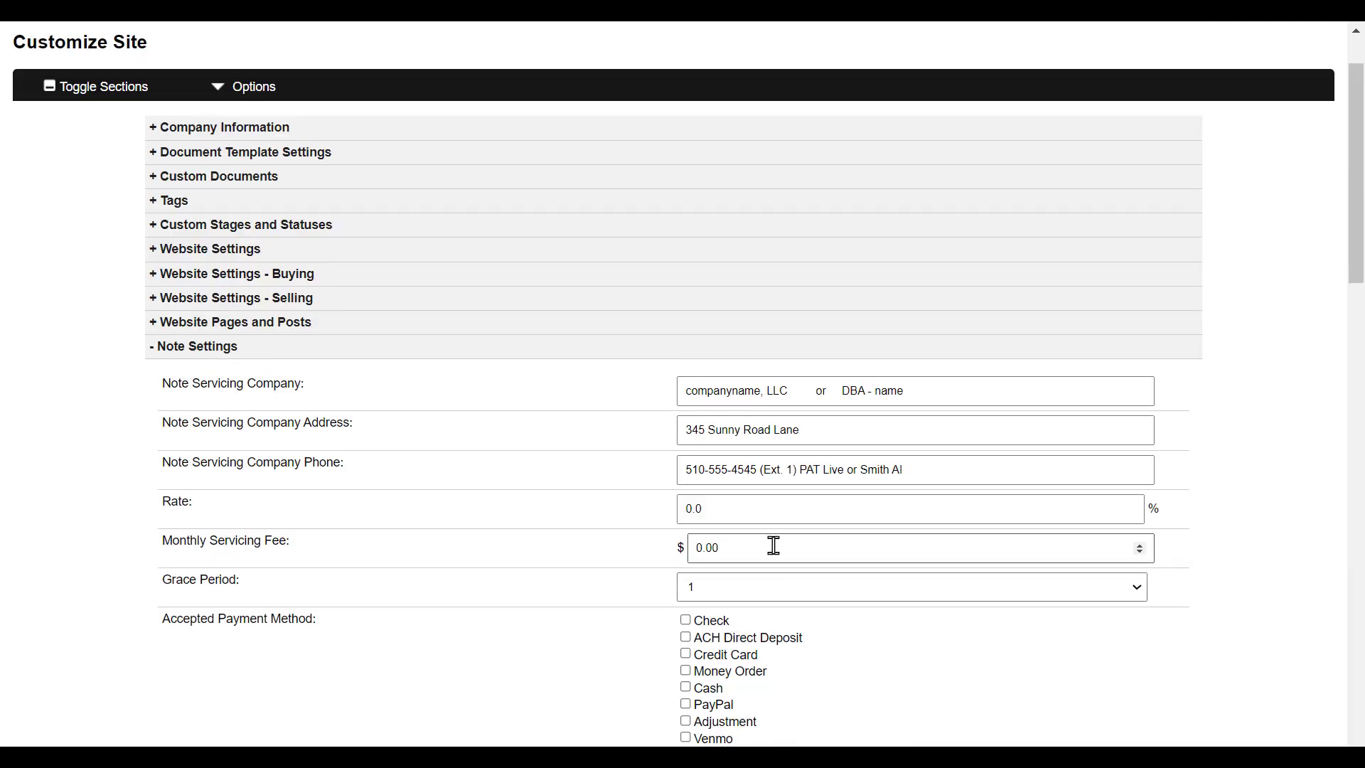
- Expand Website Pages and Posts to list Discount Deal (Selling page 13) and the other pages
click(341, 324)
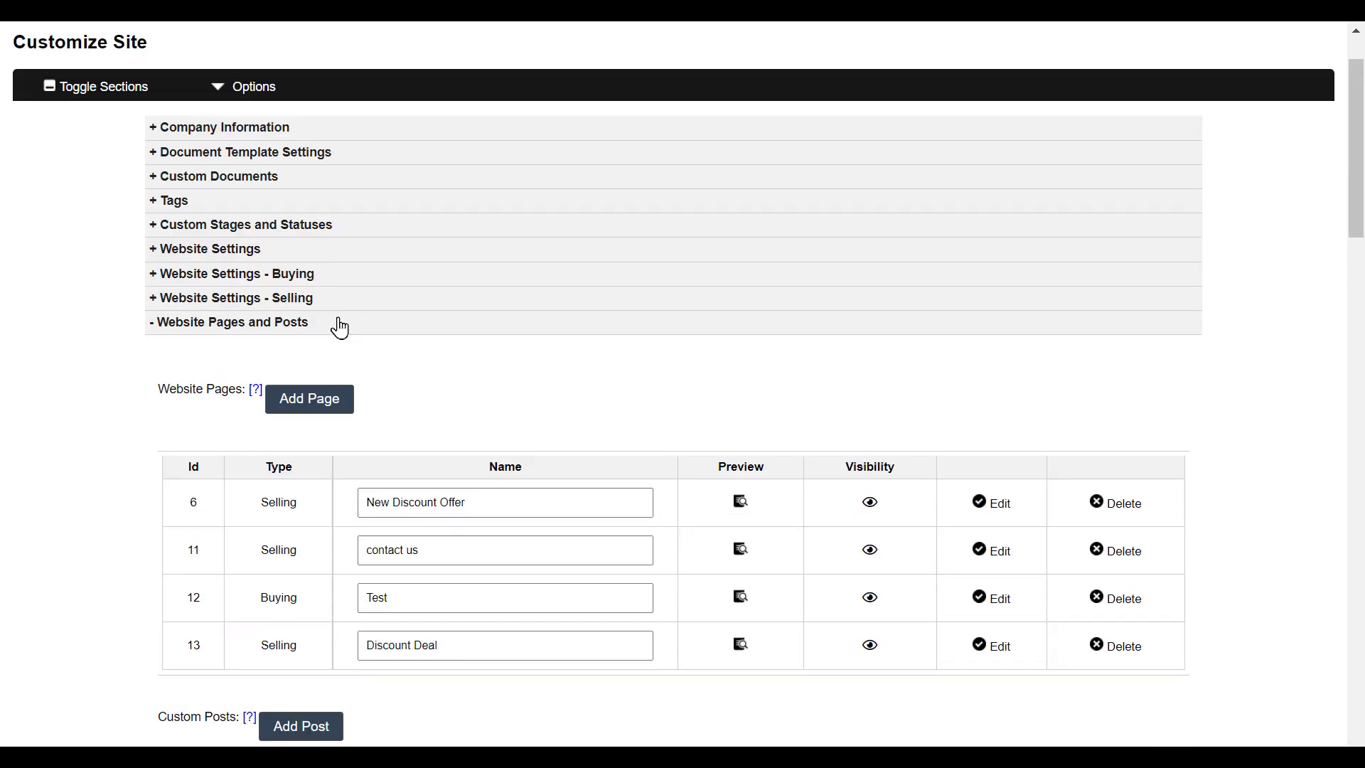
scroll(581, 373, down, 1)
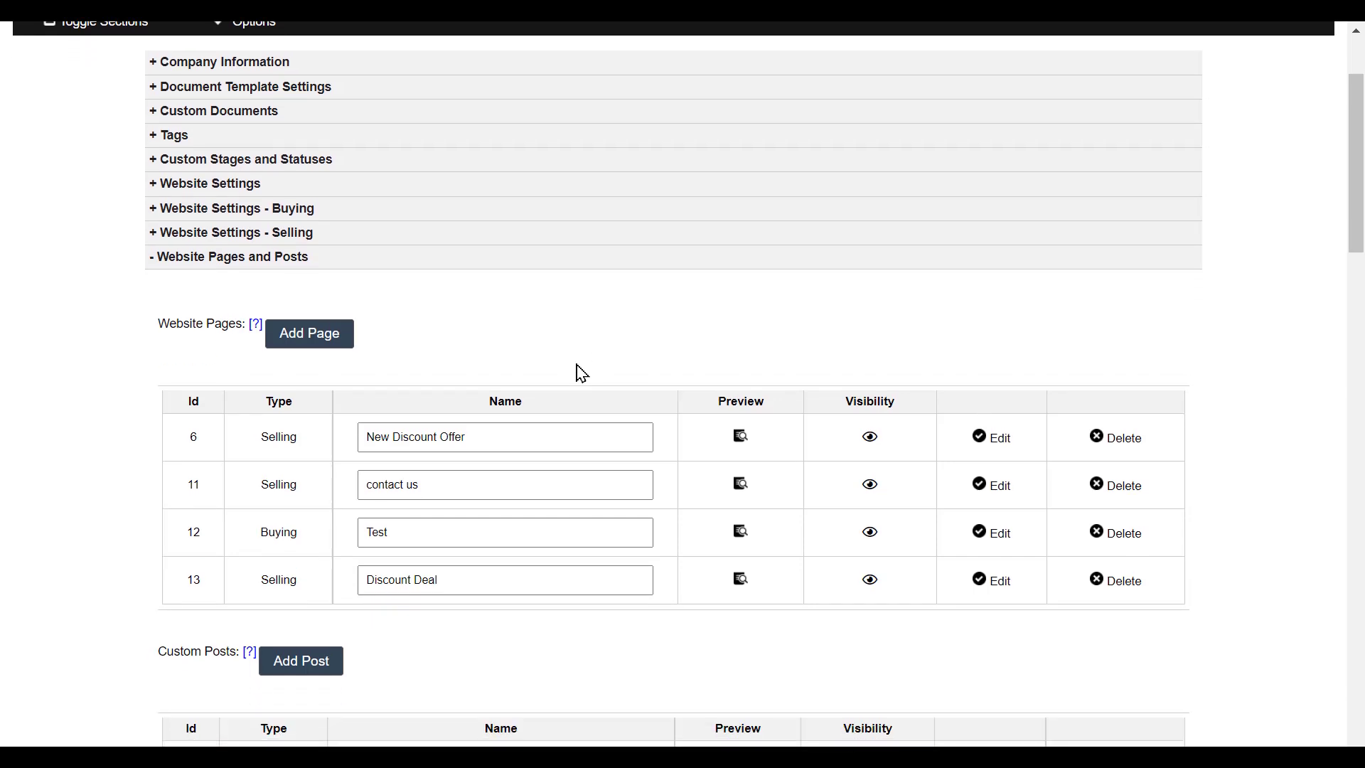
scroll(582, 372, down, 1)
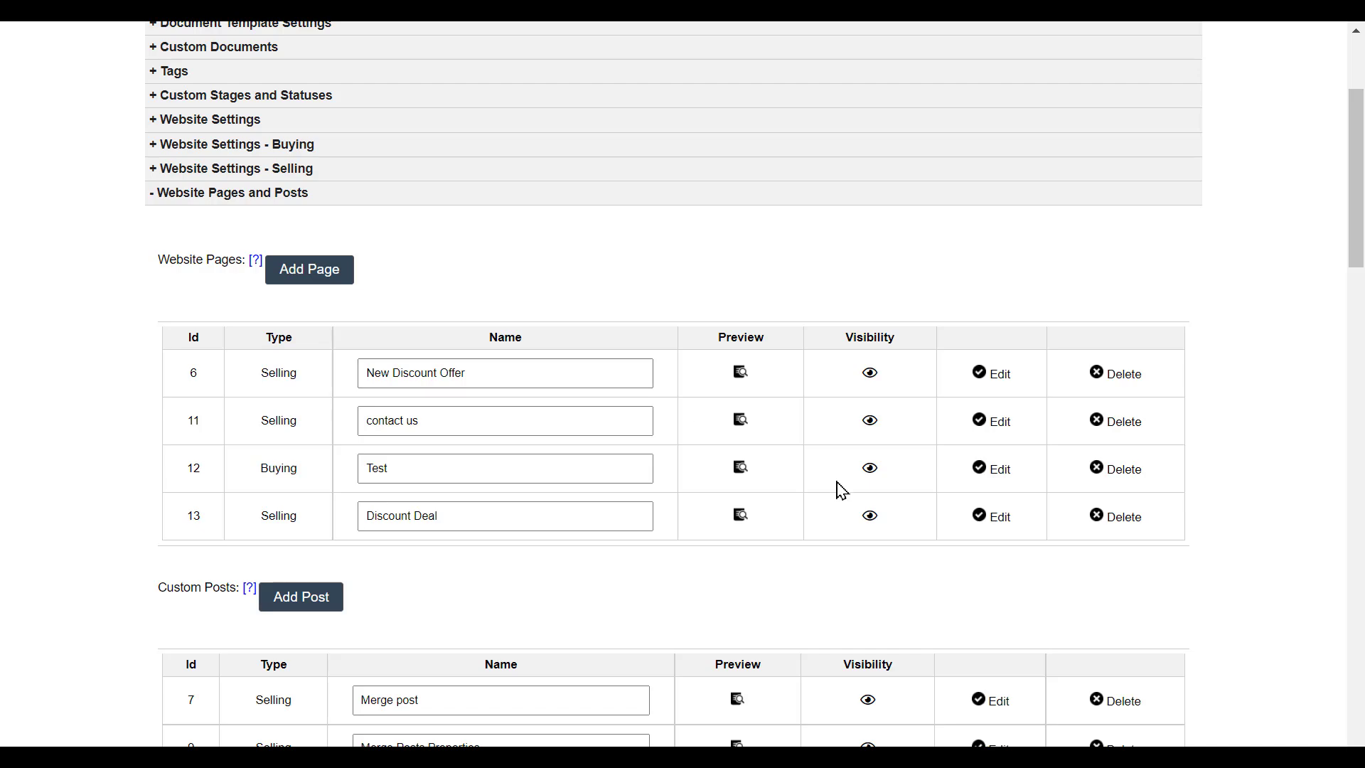
click(740, 516)
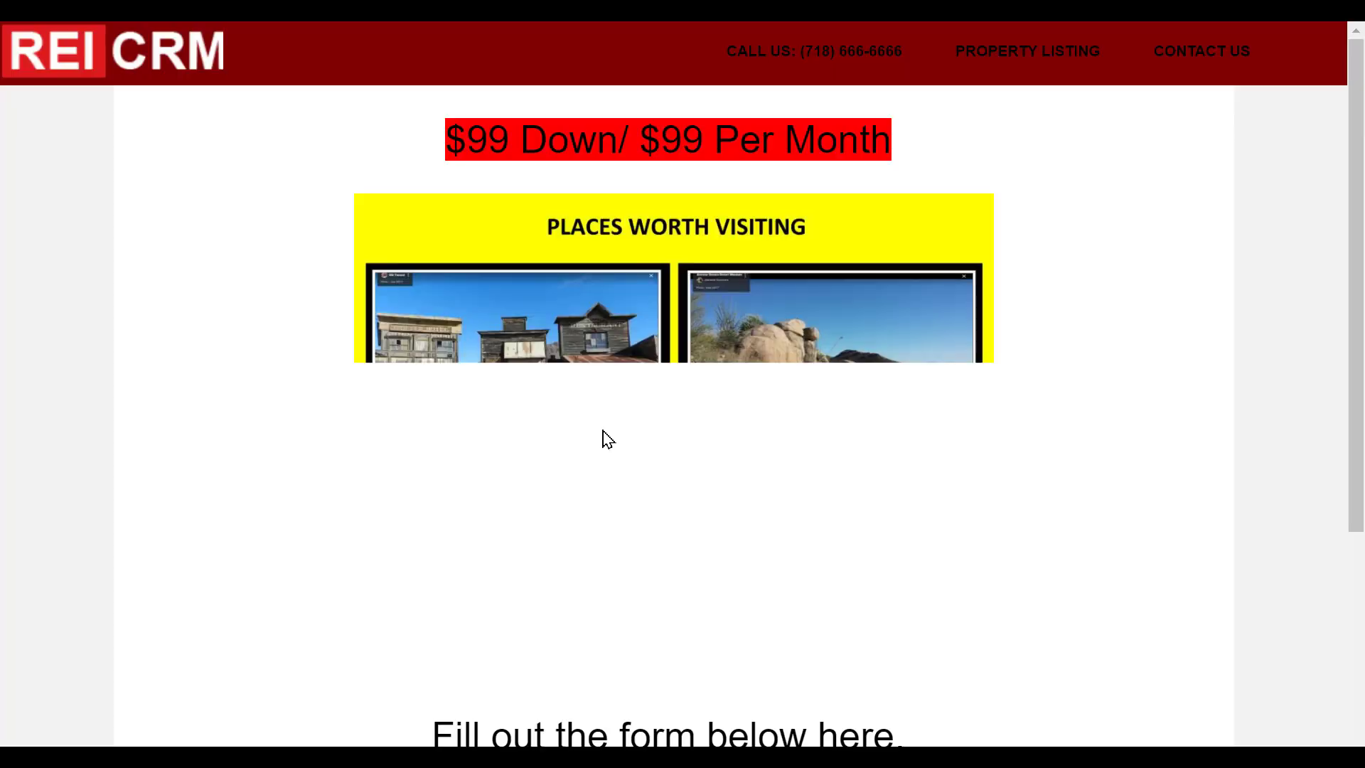
scroll(536, 319, down, 5)
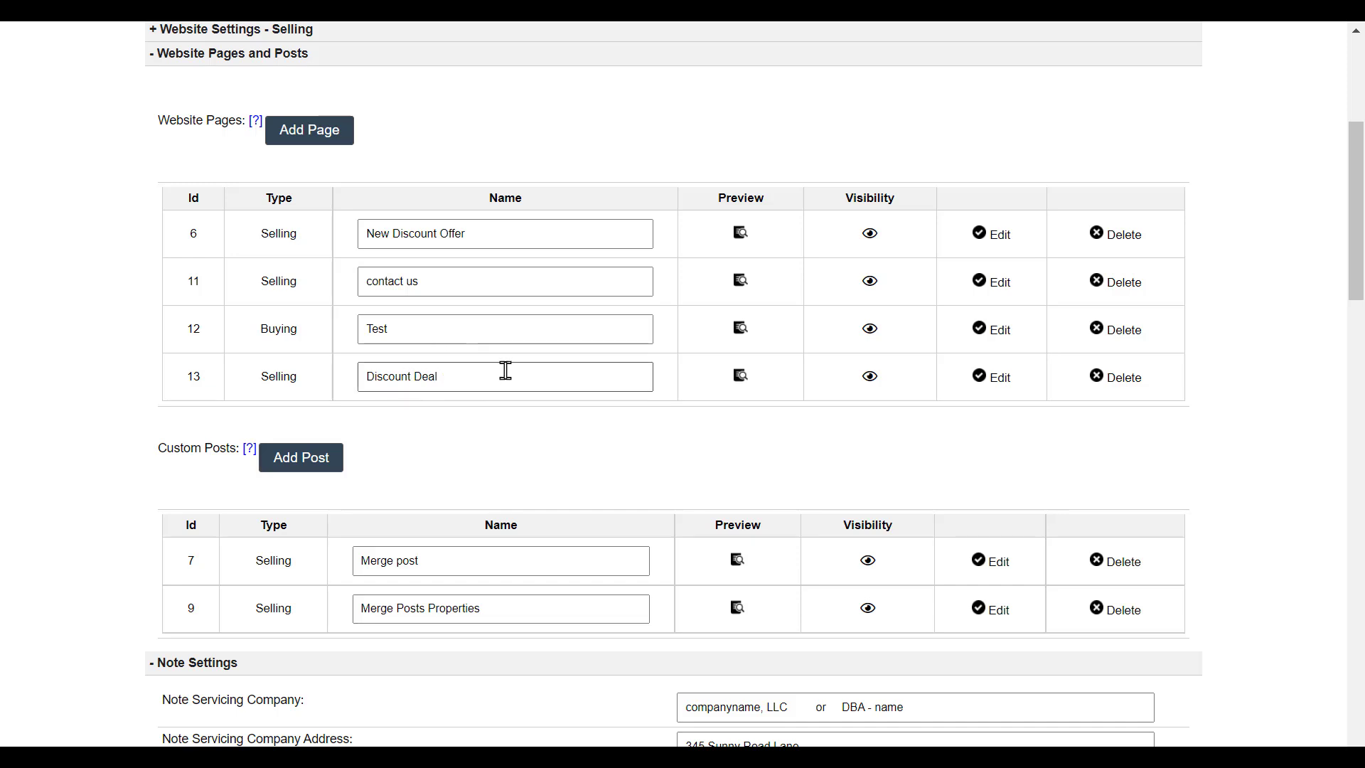
- Start a new custom page assigned to the Selling Website
scroll(381, 326, up, 1)
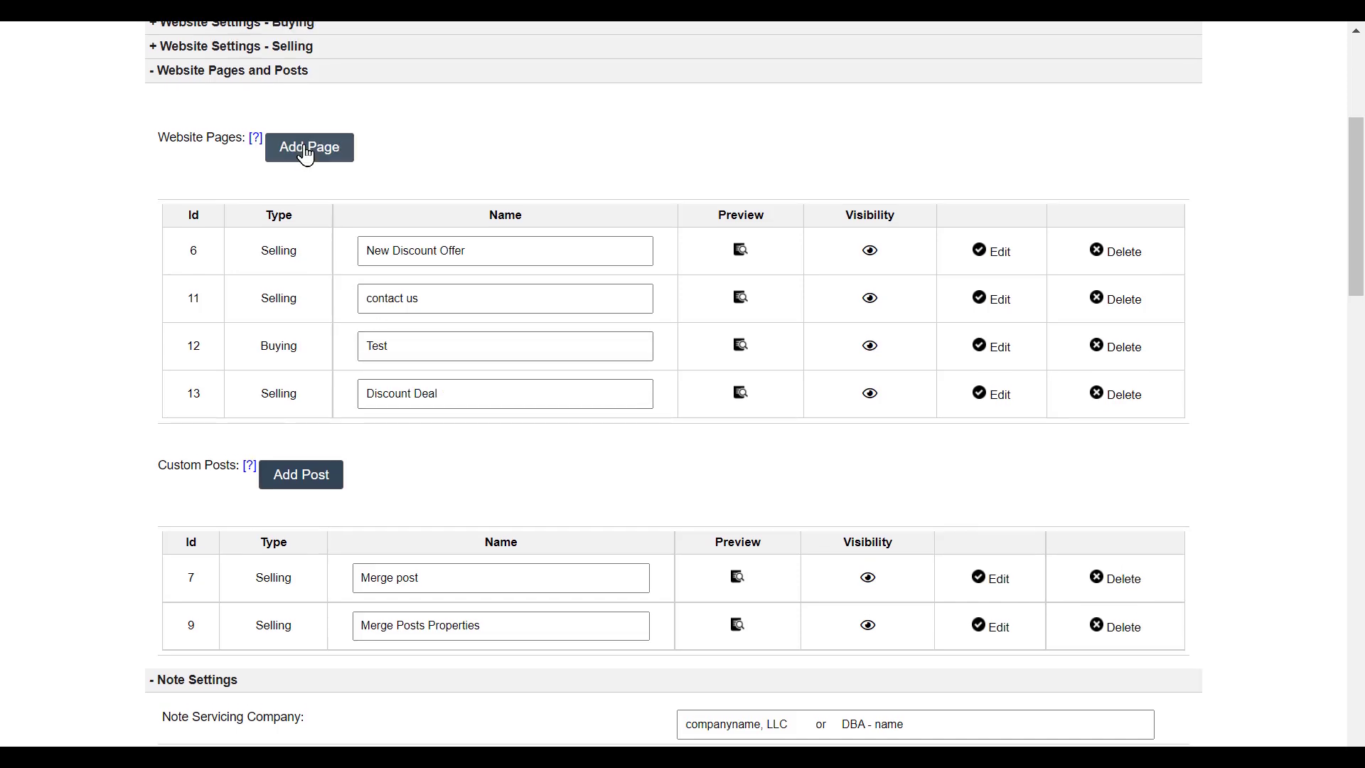
click(352, 152)
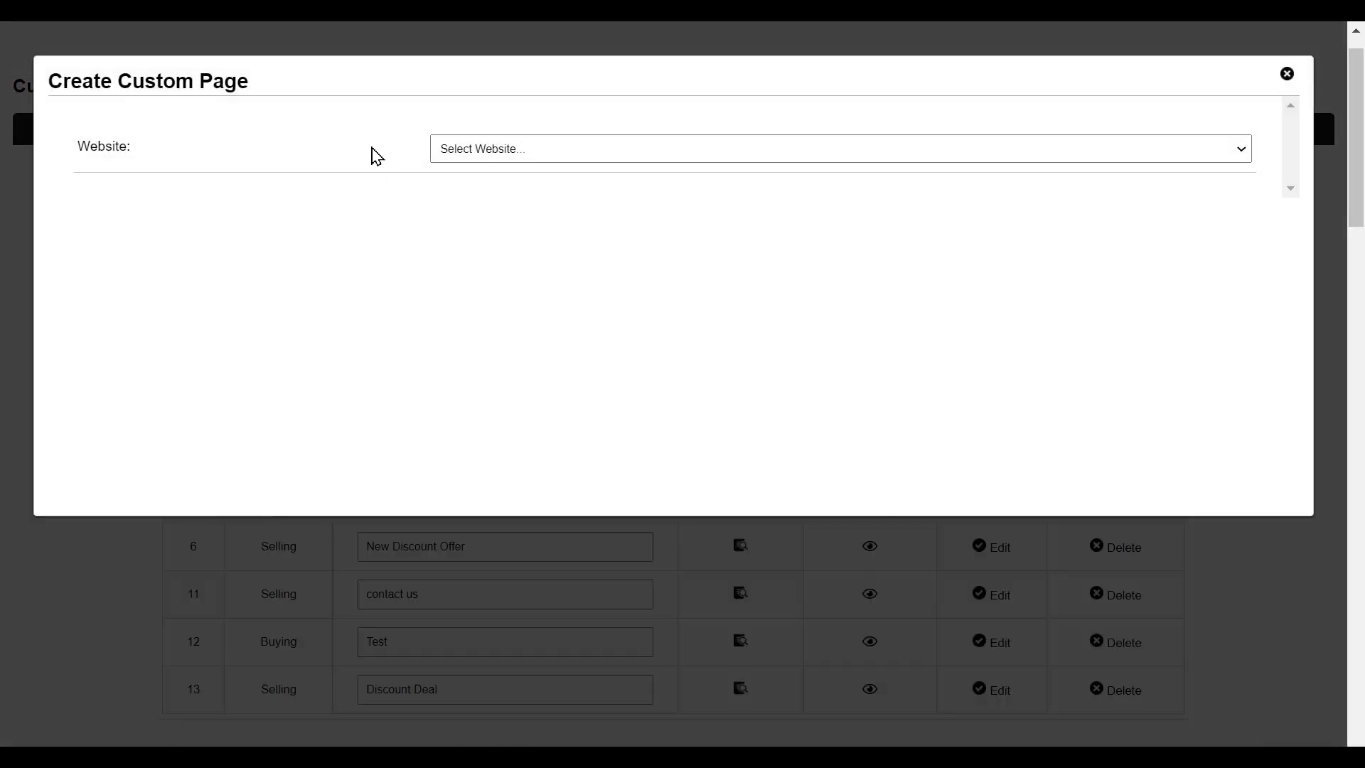
click(455, 158)
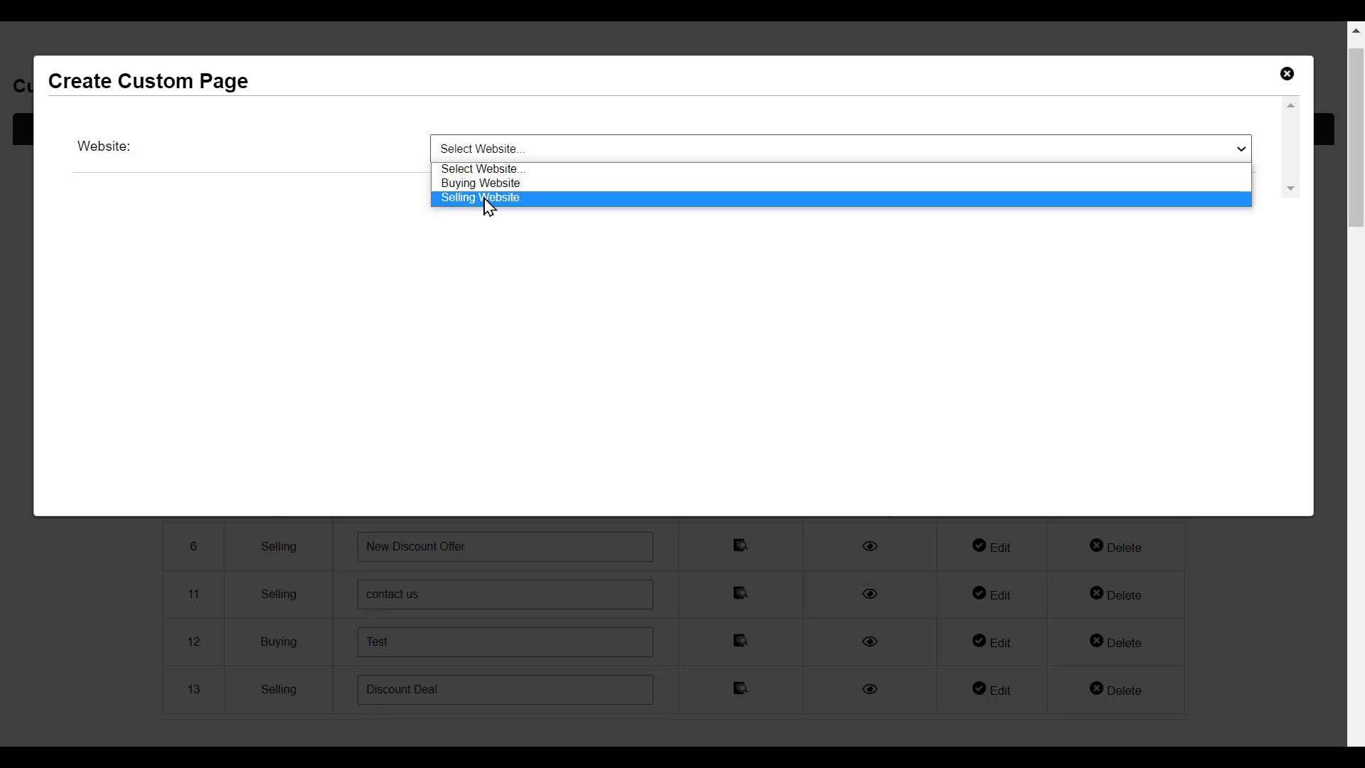
click(489, 199)
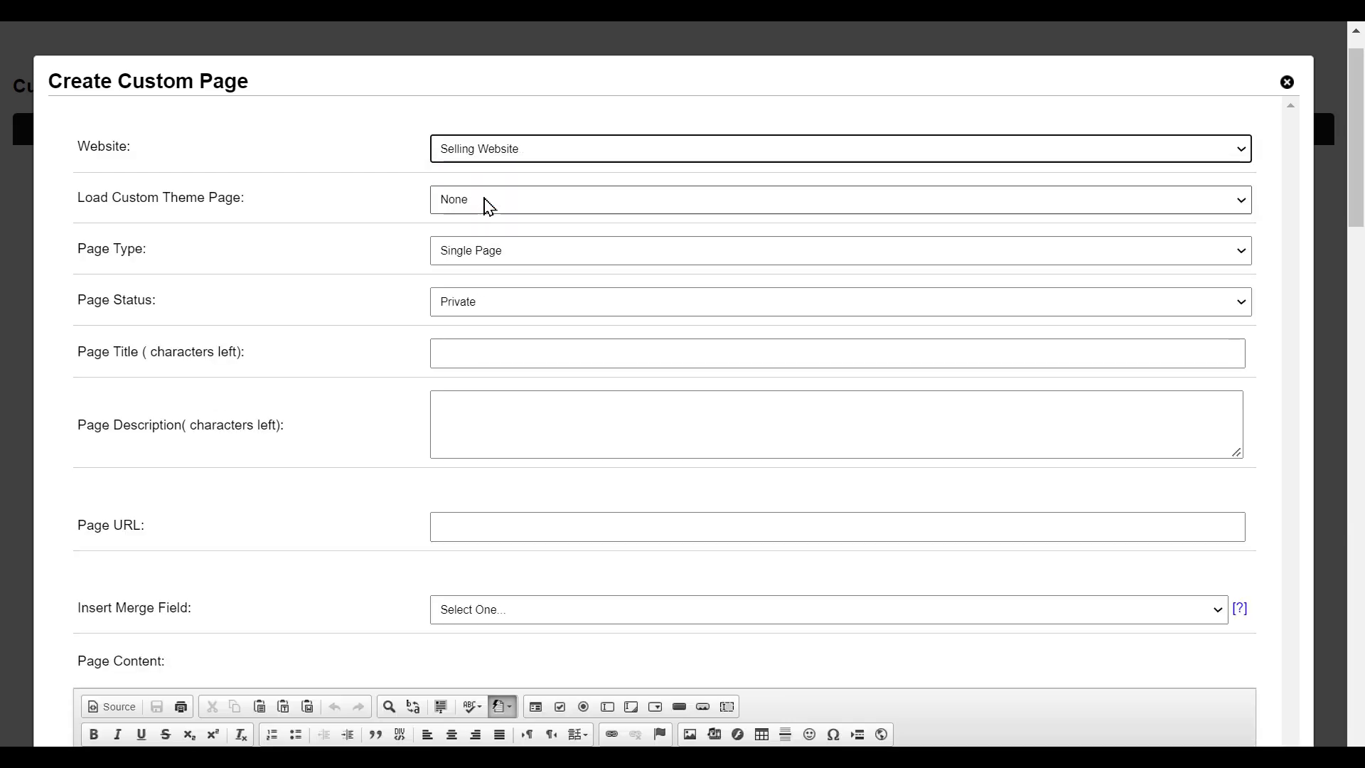
- Make the new page a Blog Page with Public status
click(463, 257)
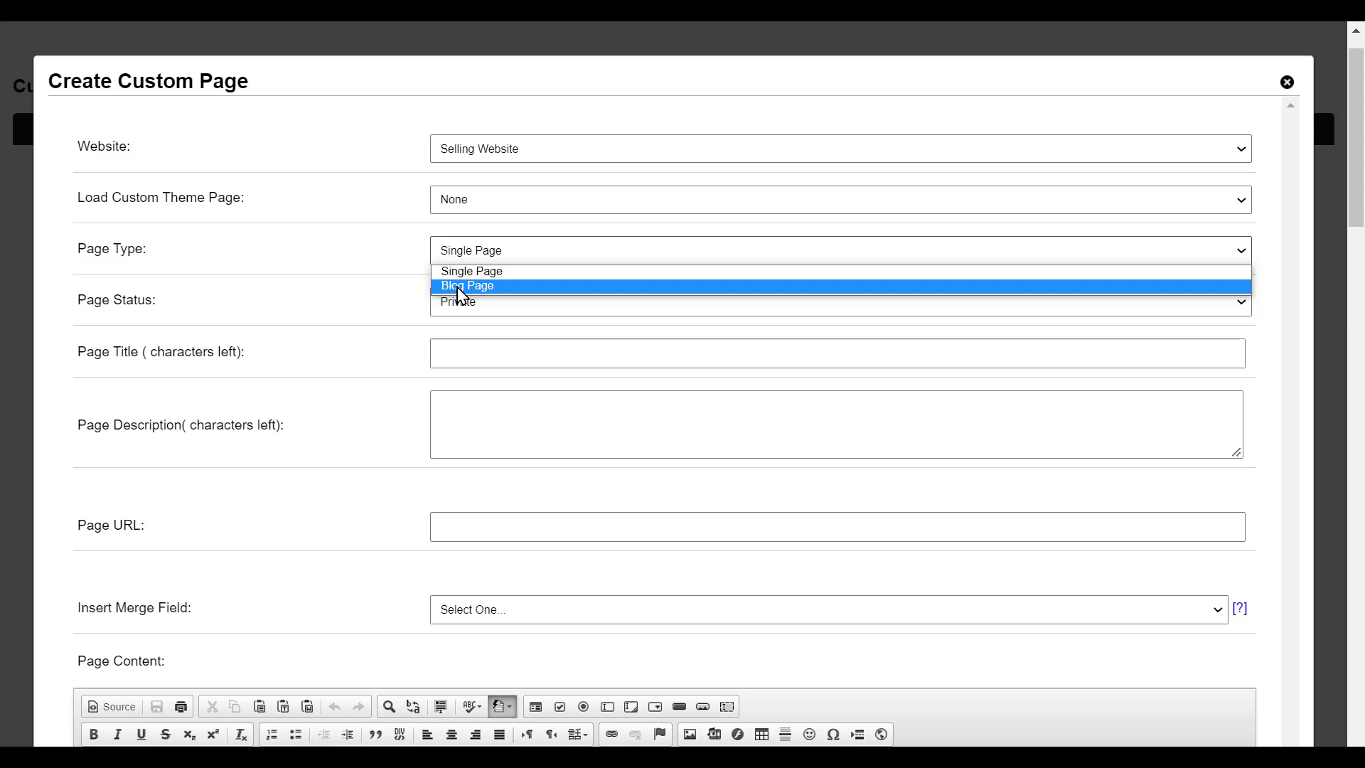
click(463, 287)
scroll(327, 254, down, 1)
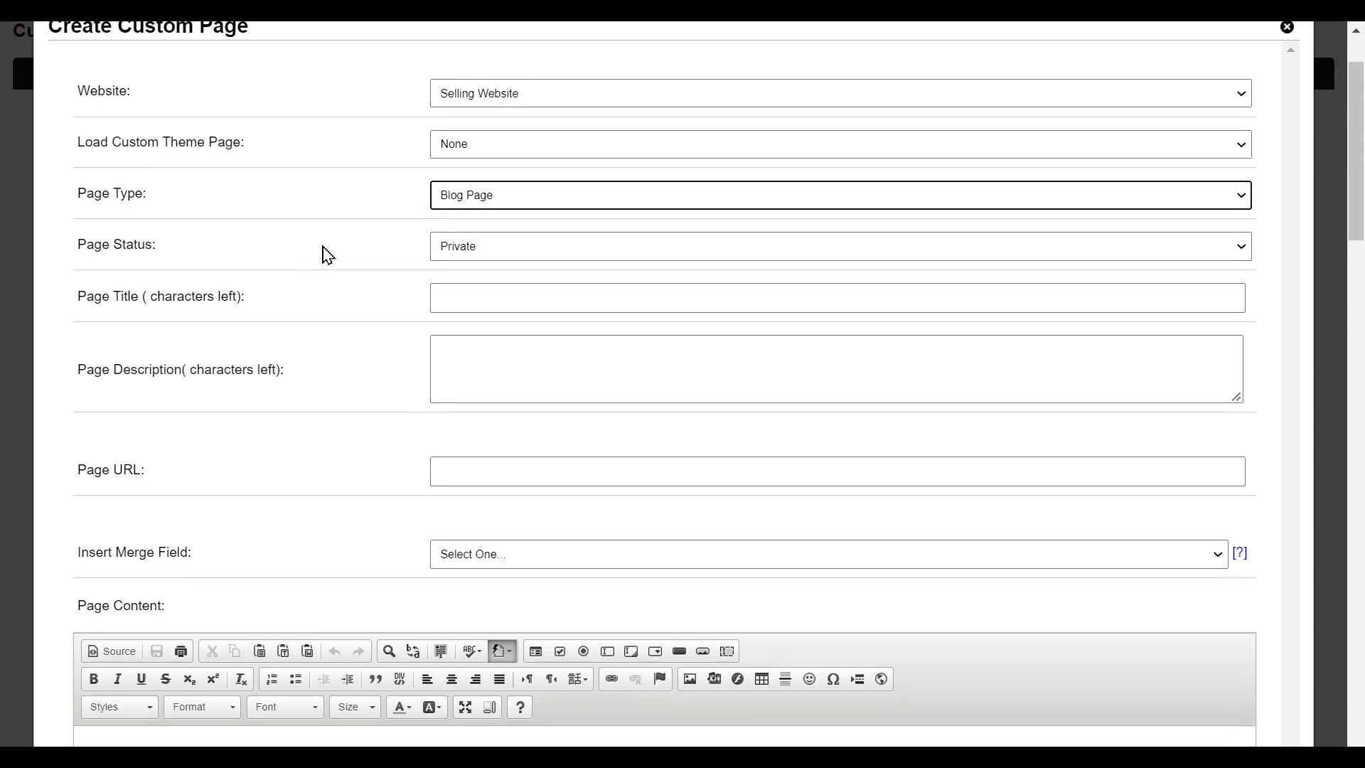
click(505, 261)
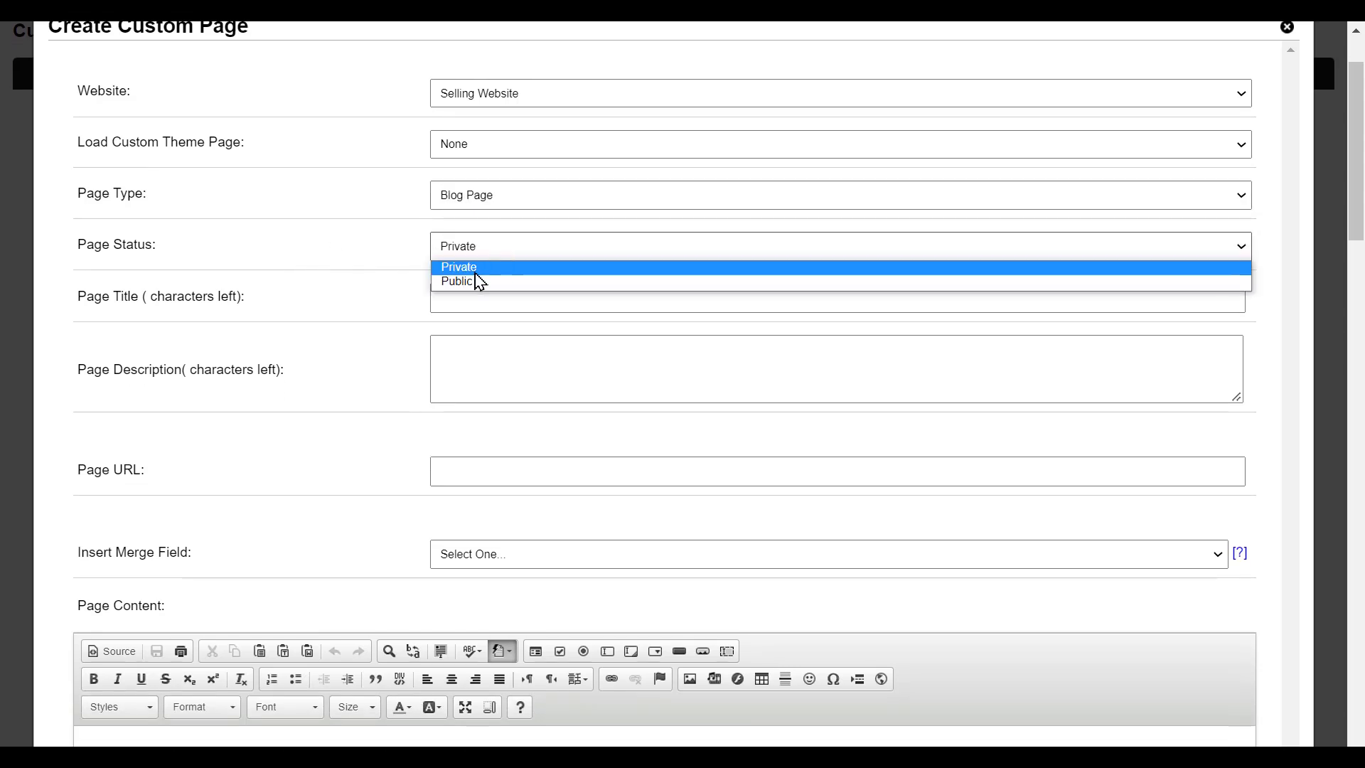
click(469, 284)
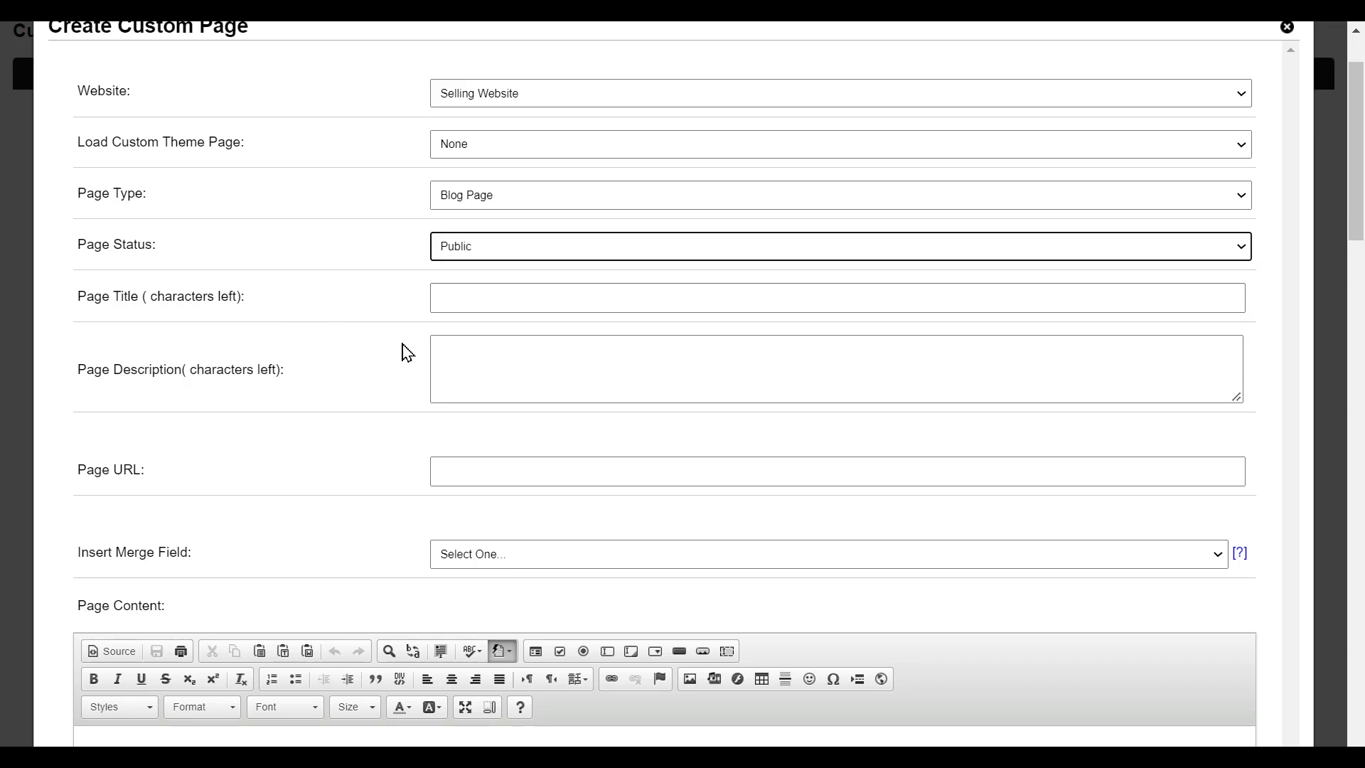
- Enter 'Blog Page' as the page title
click(490, 304)
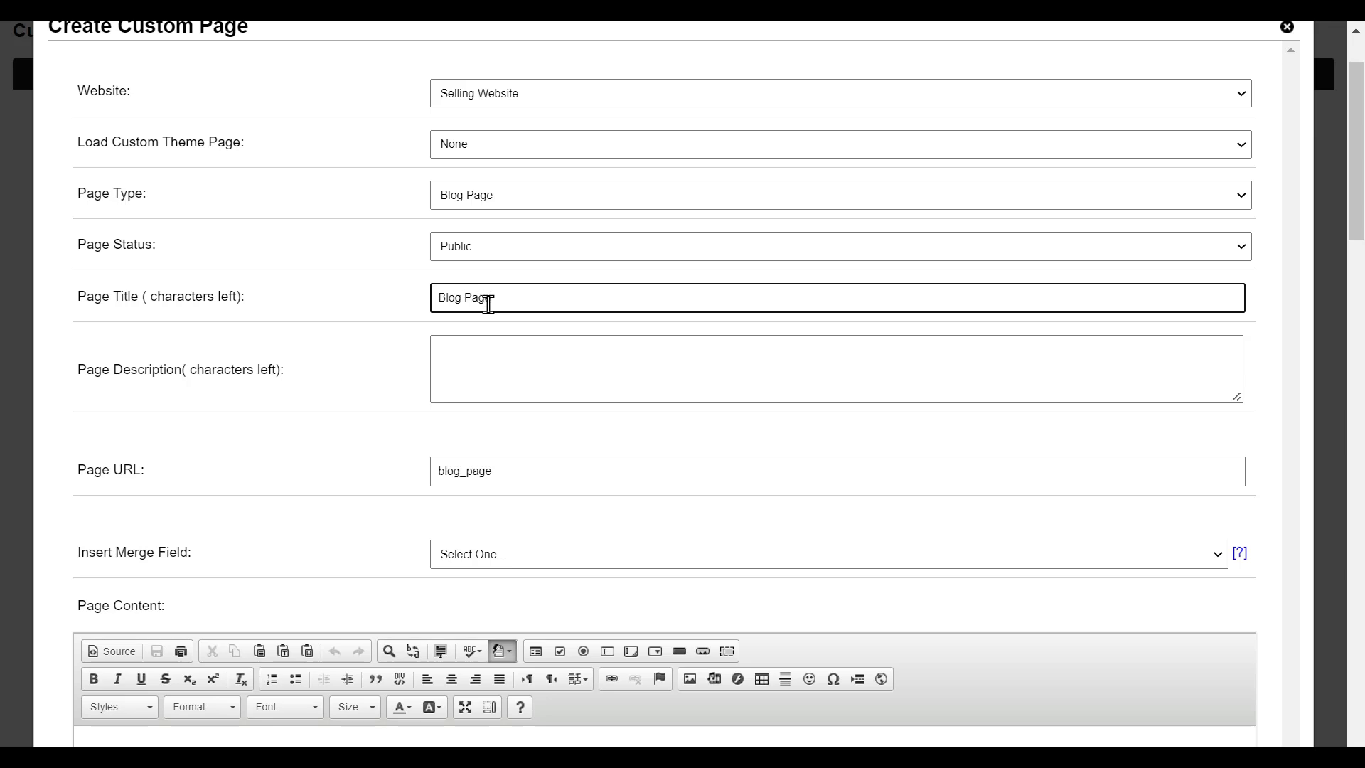
scroll(343, 338, down, 2)
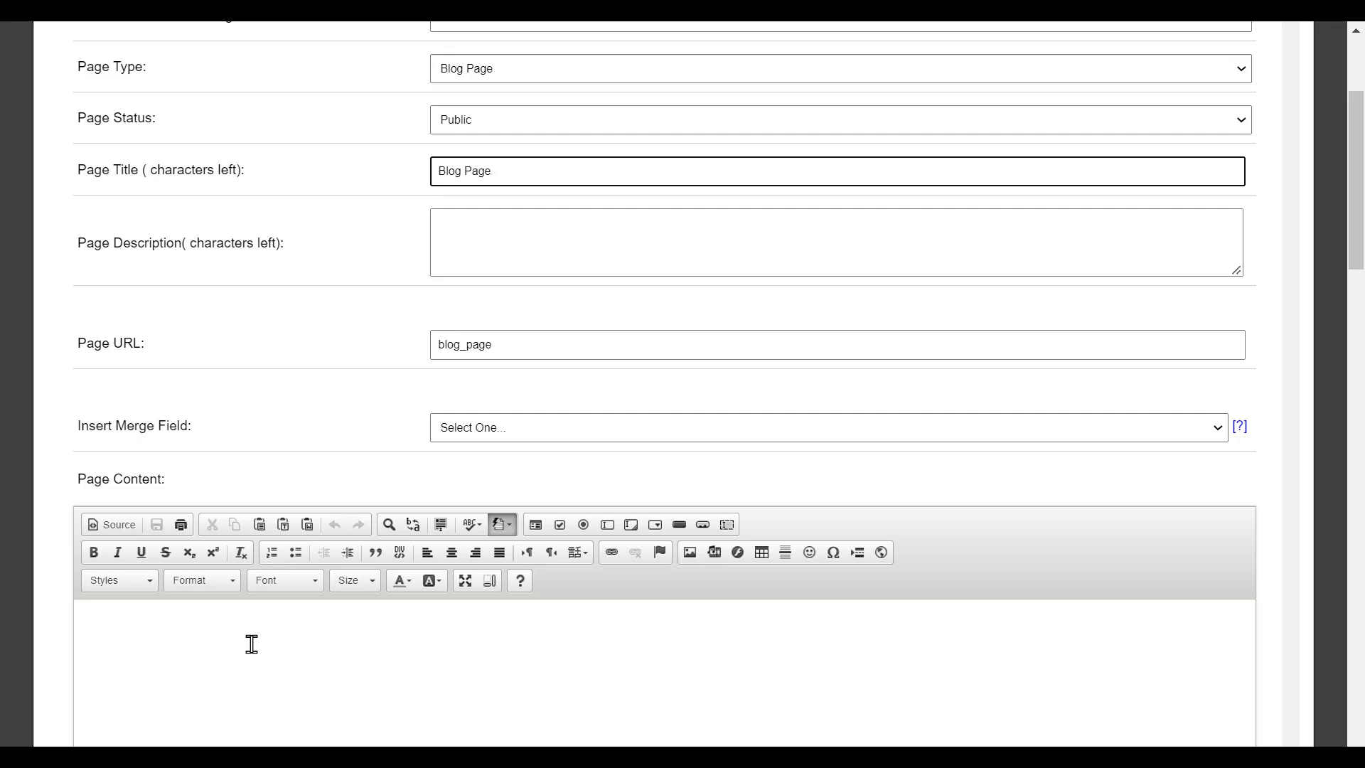
scroll(252, 644, down, 1)
- Add the content 'This is the beginning of our blog', set Show Banner to No, and save
click(320, 506)
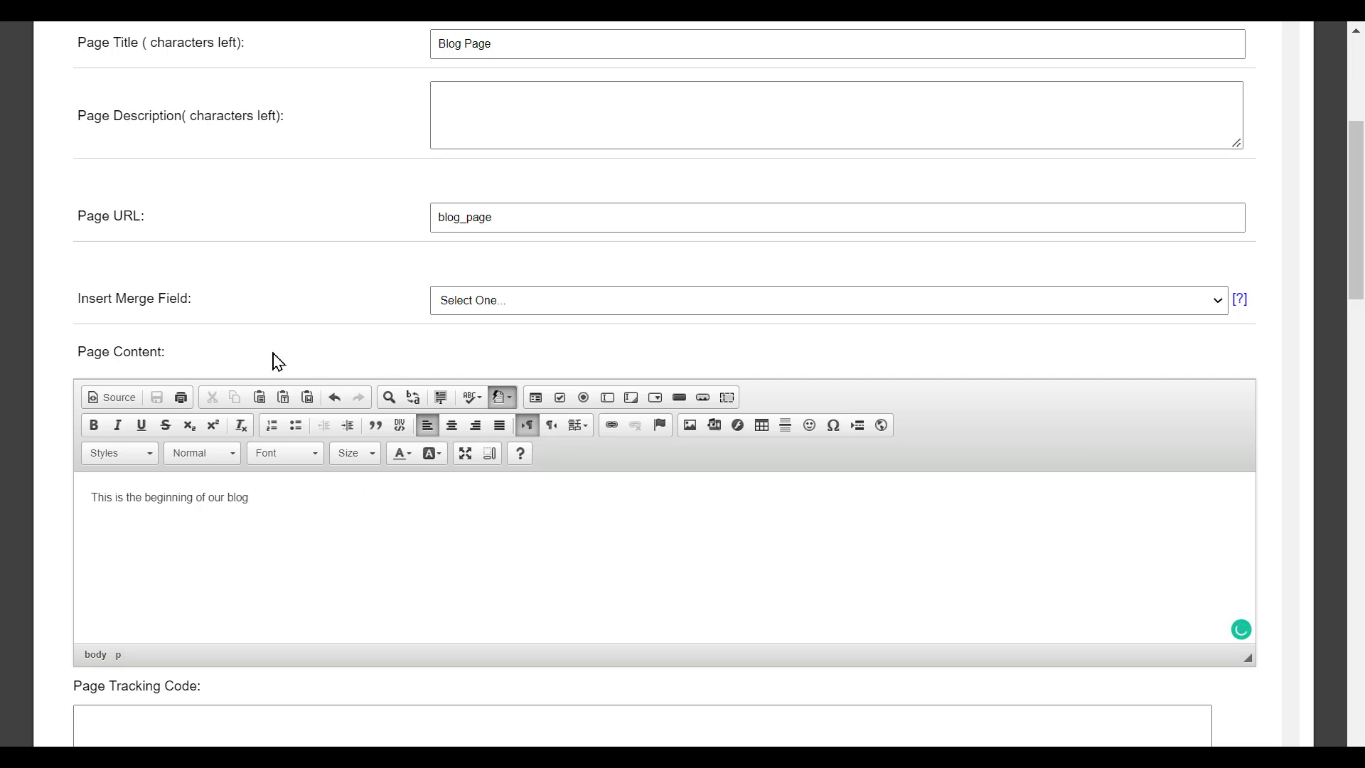
scroll(278, 362, down, 2)
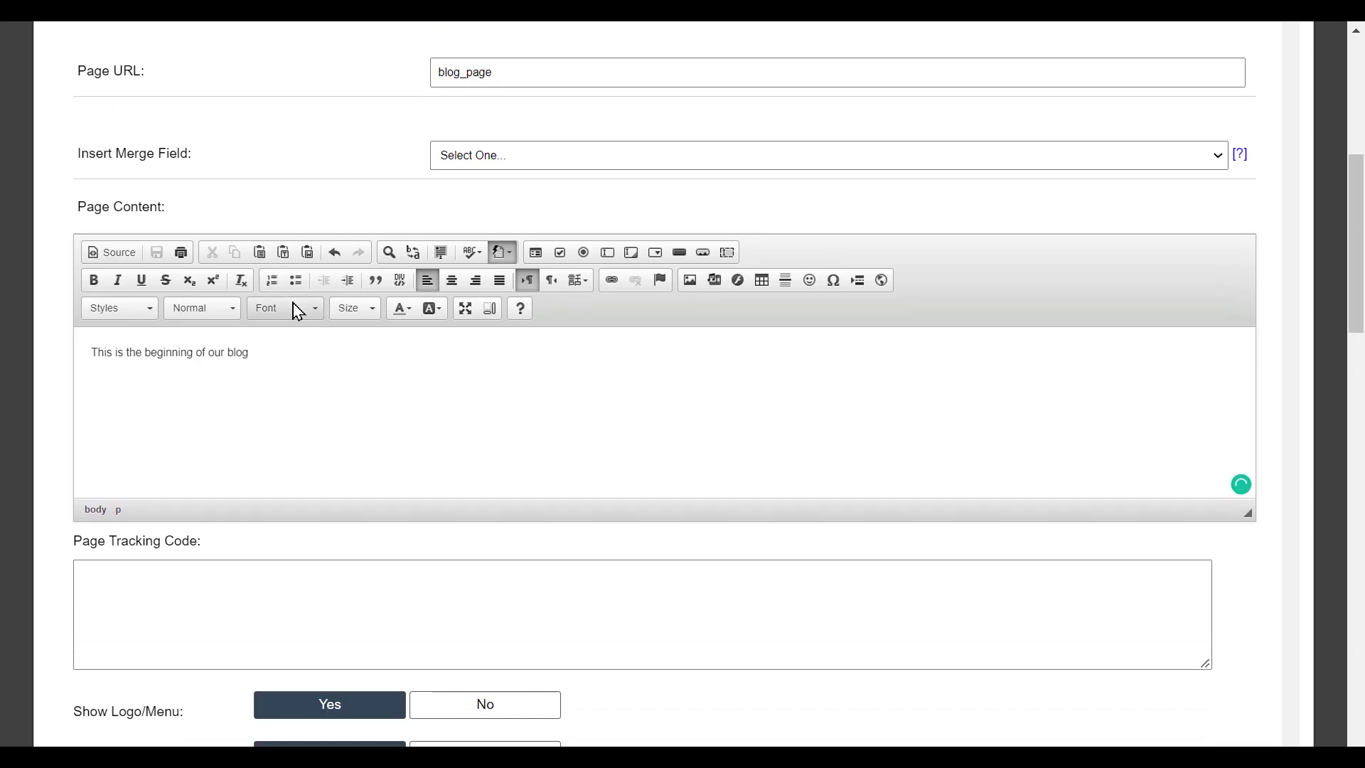
scroll(297, 312, down, 5)
scroll(360, 482, up, 2)
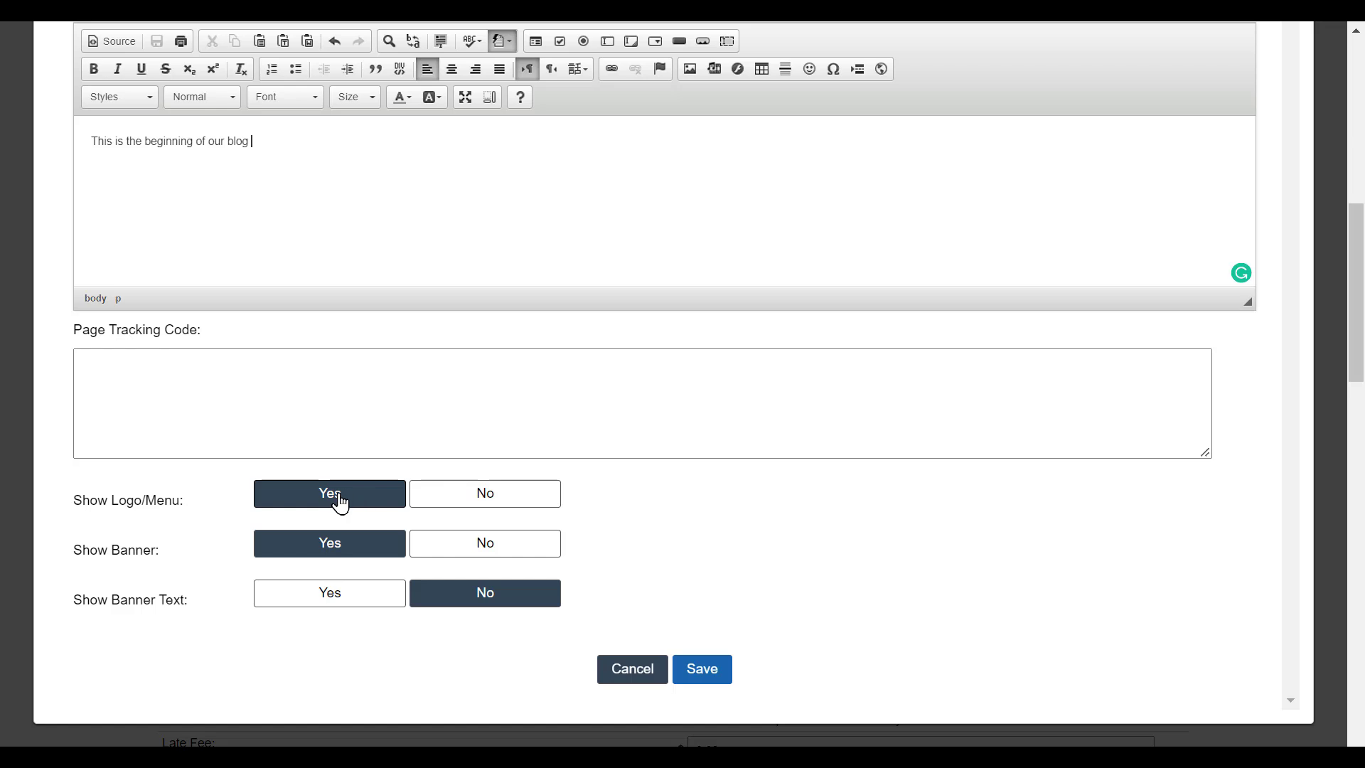
click(460, 553)
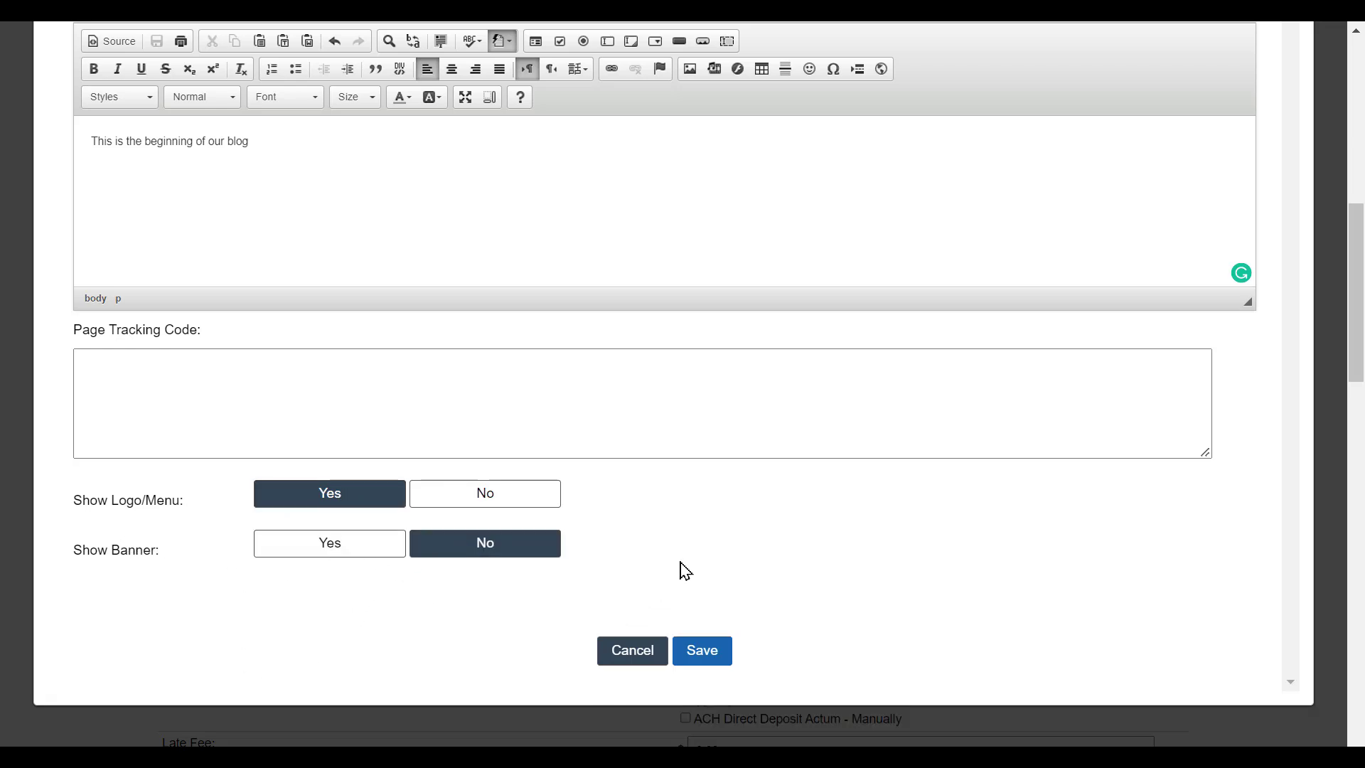
click(703, 653)
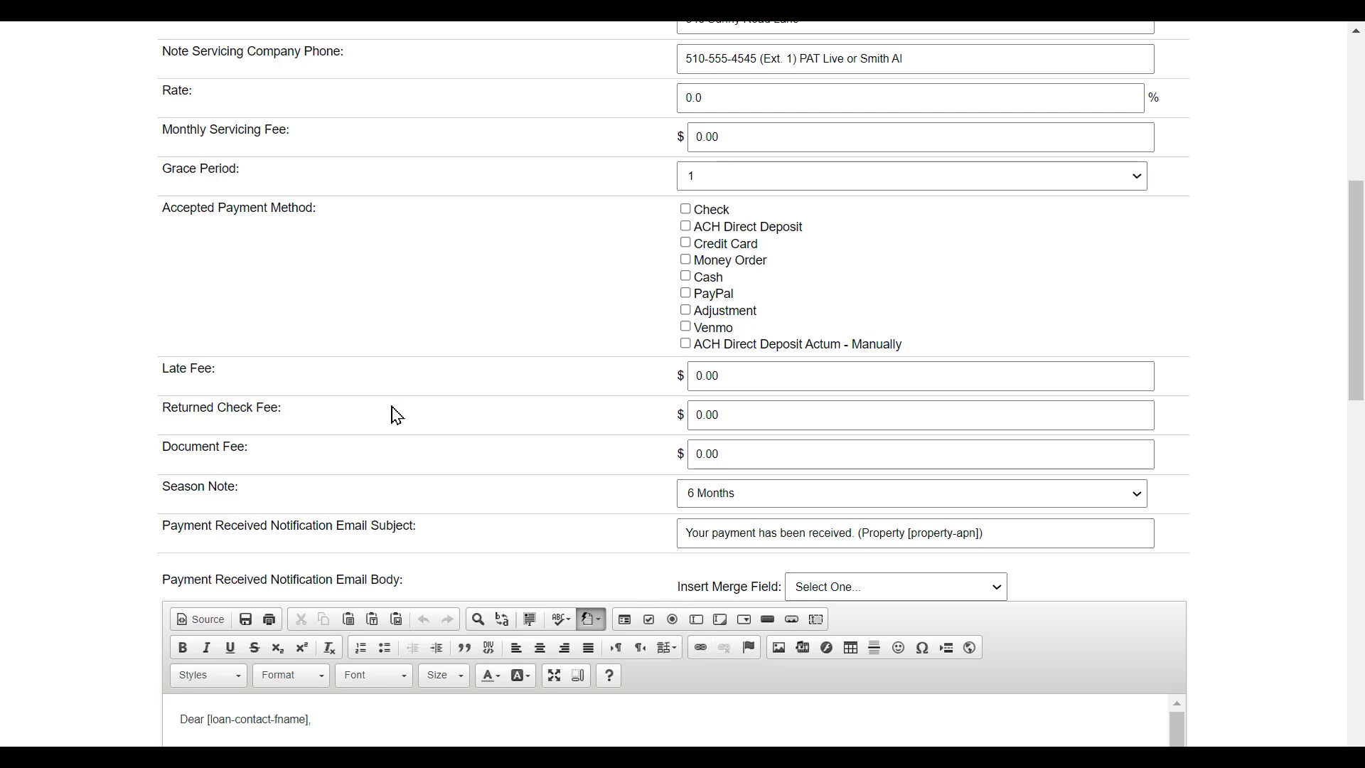
- Open a blank Create Custom Post form from the Website Pages and Posts section
scroll(397, 415, up, 7)
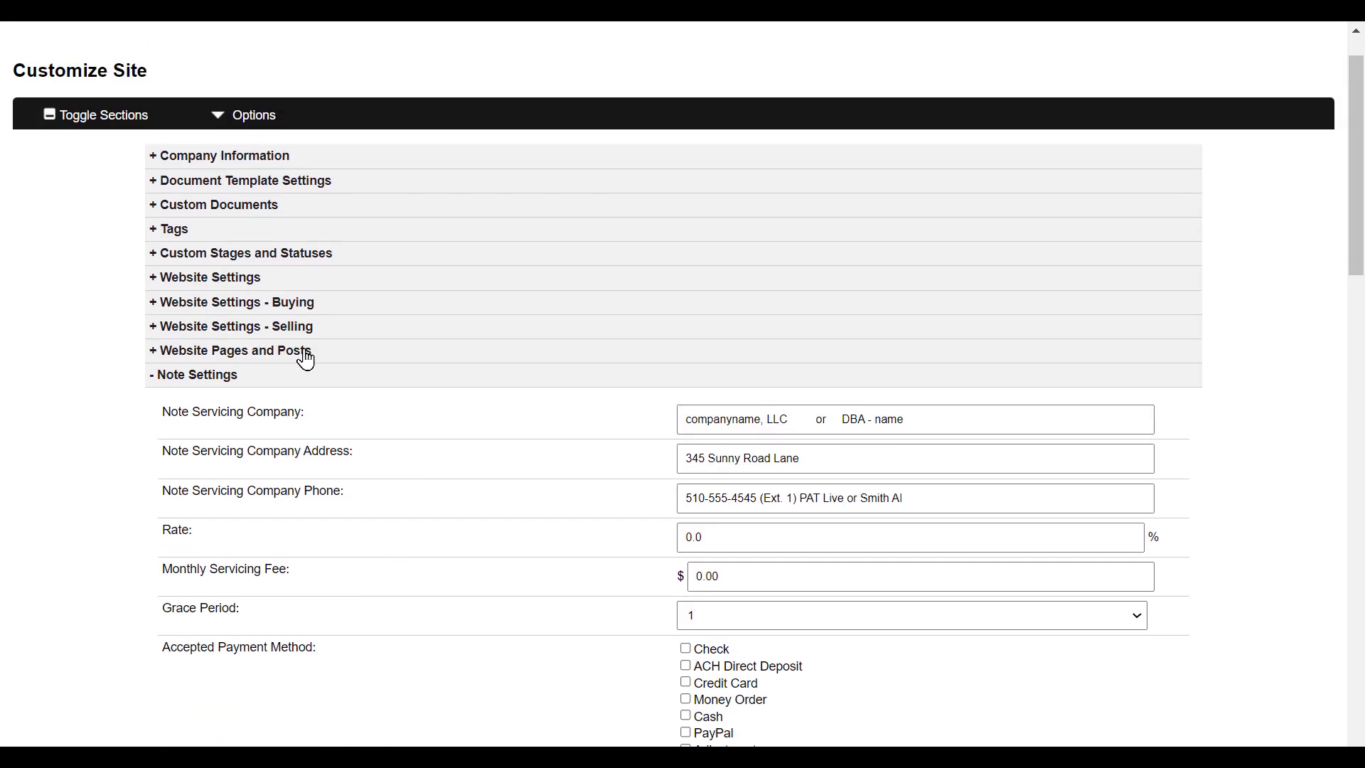
click(305, 354)
mouse_move(249, 491)
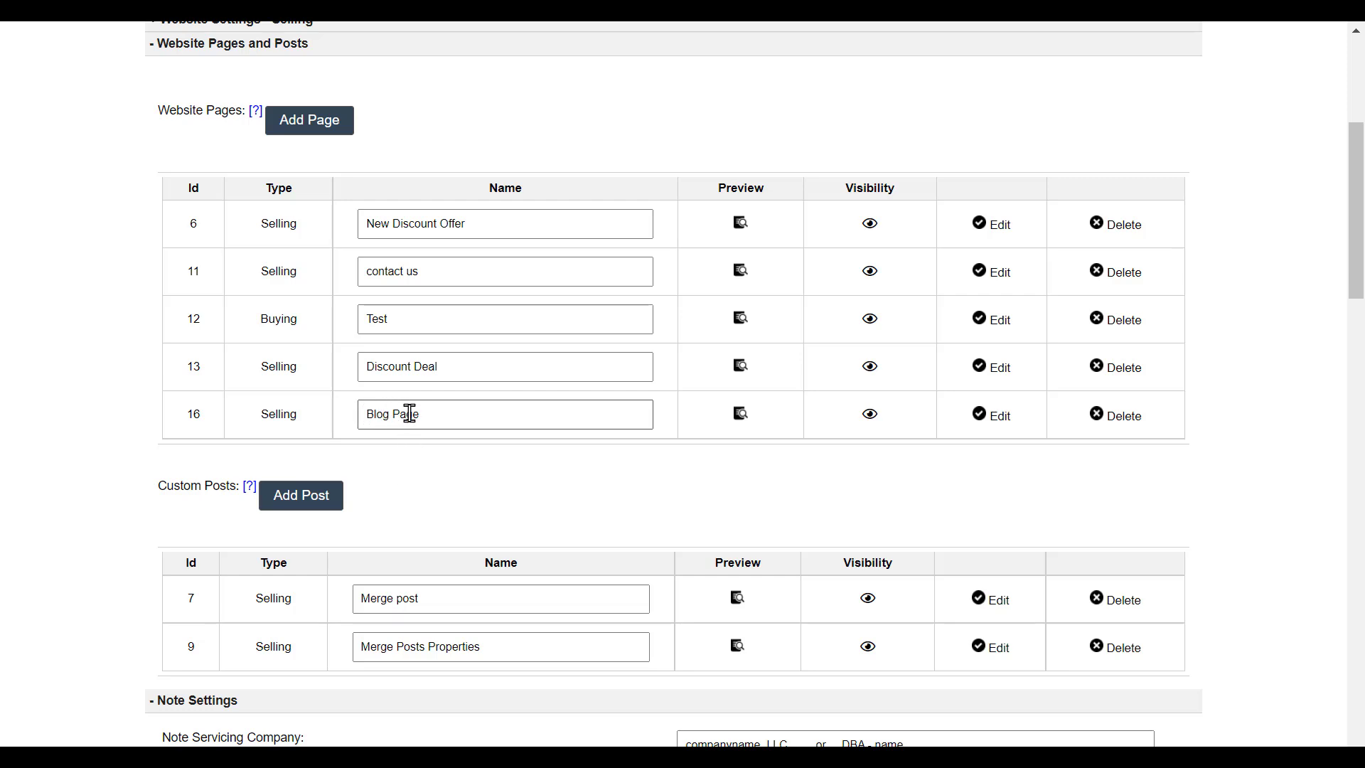
scroll(552, 493, down, 1)
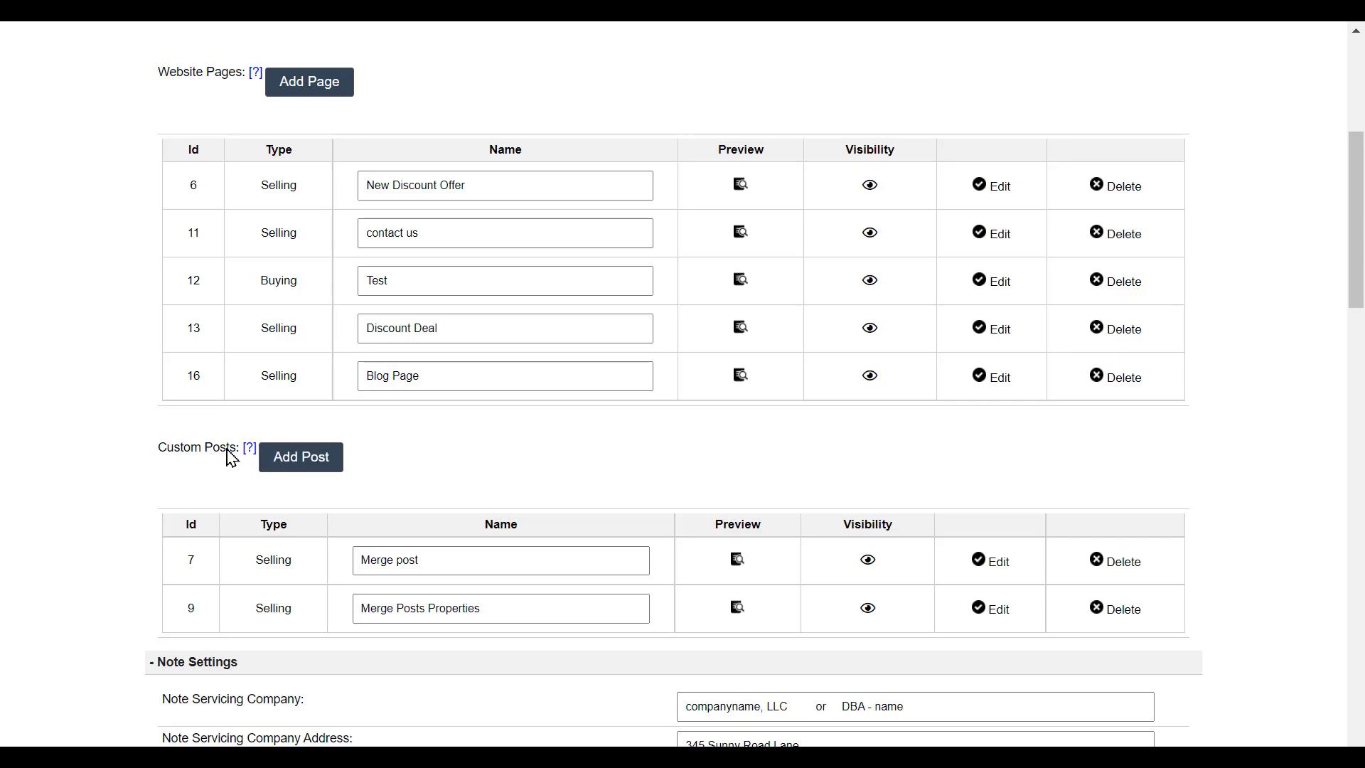
click(332, 466)
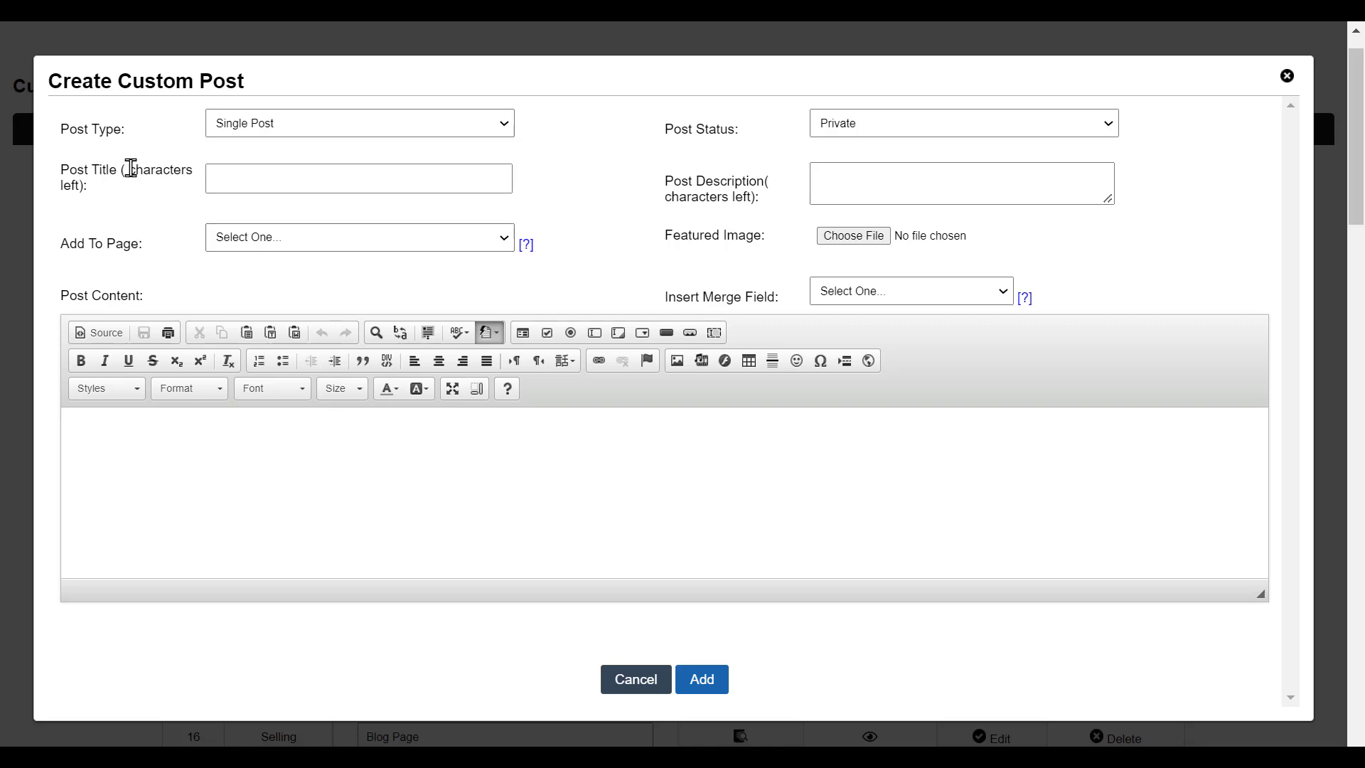
- Title the post 'Custom Post', set its status to Public, and attach it to blog_page
click(244, 173)
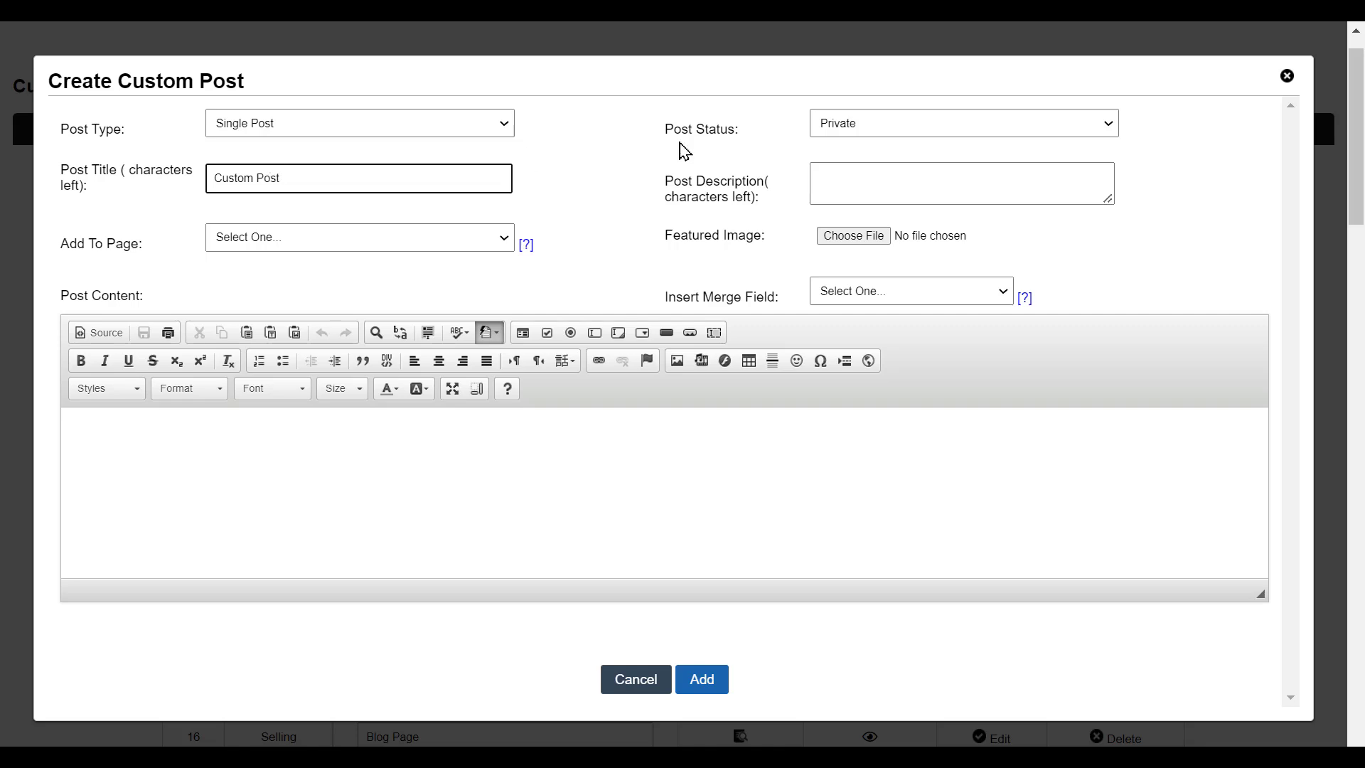
click(855, 133)
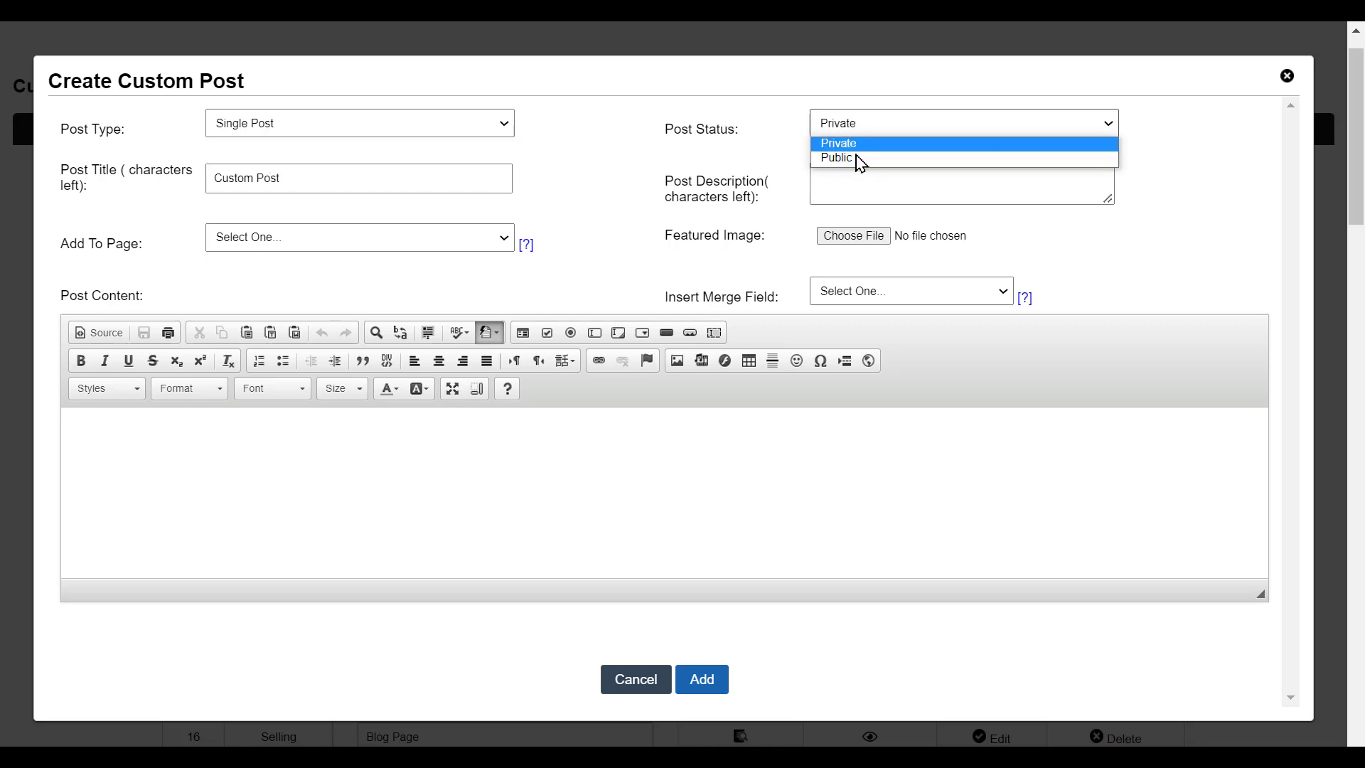
click(861, 168)
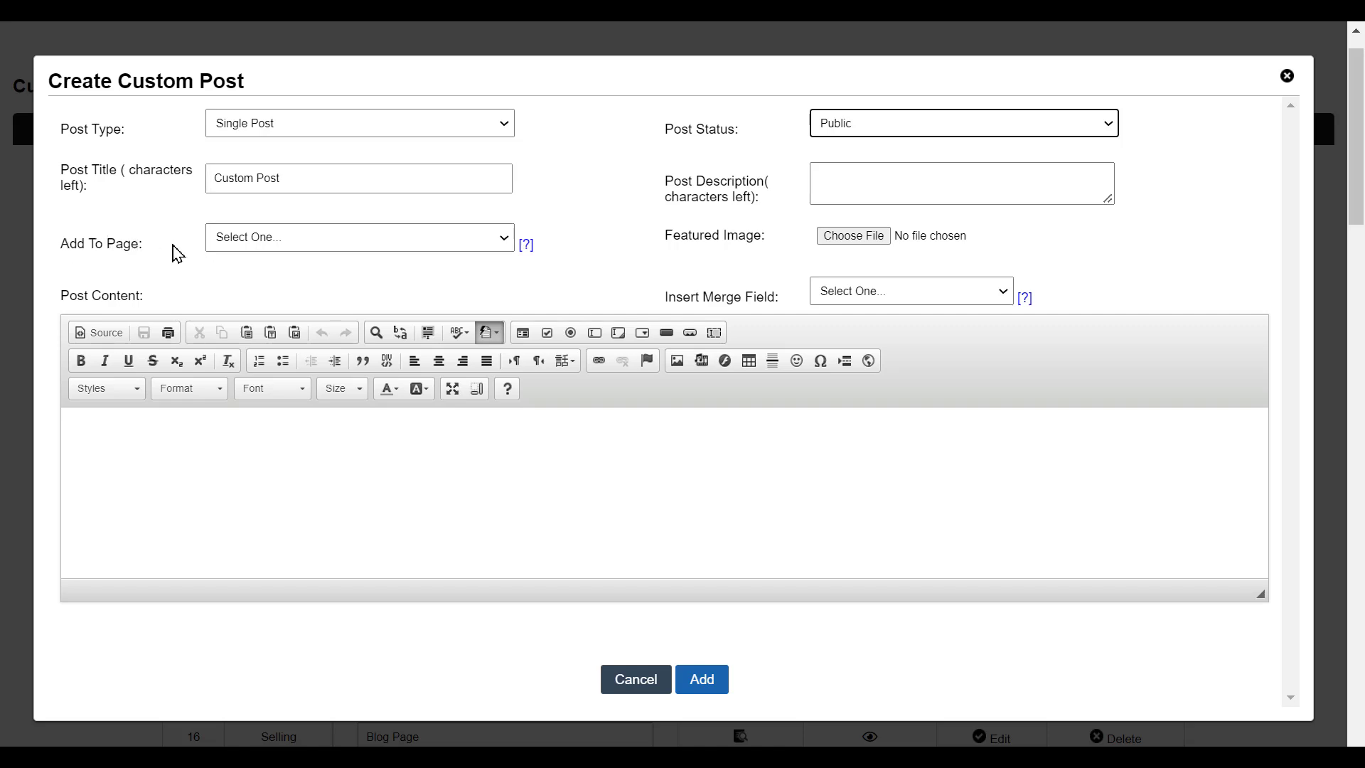
click(265, 241)
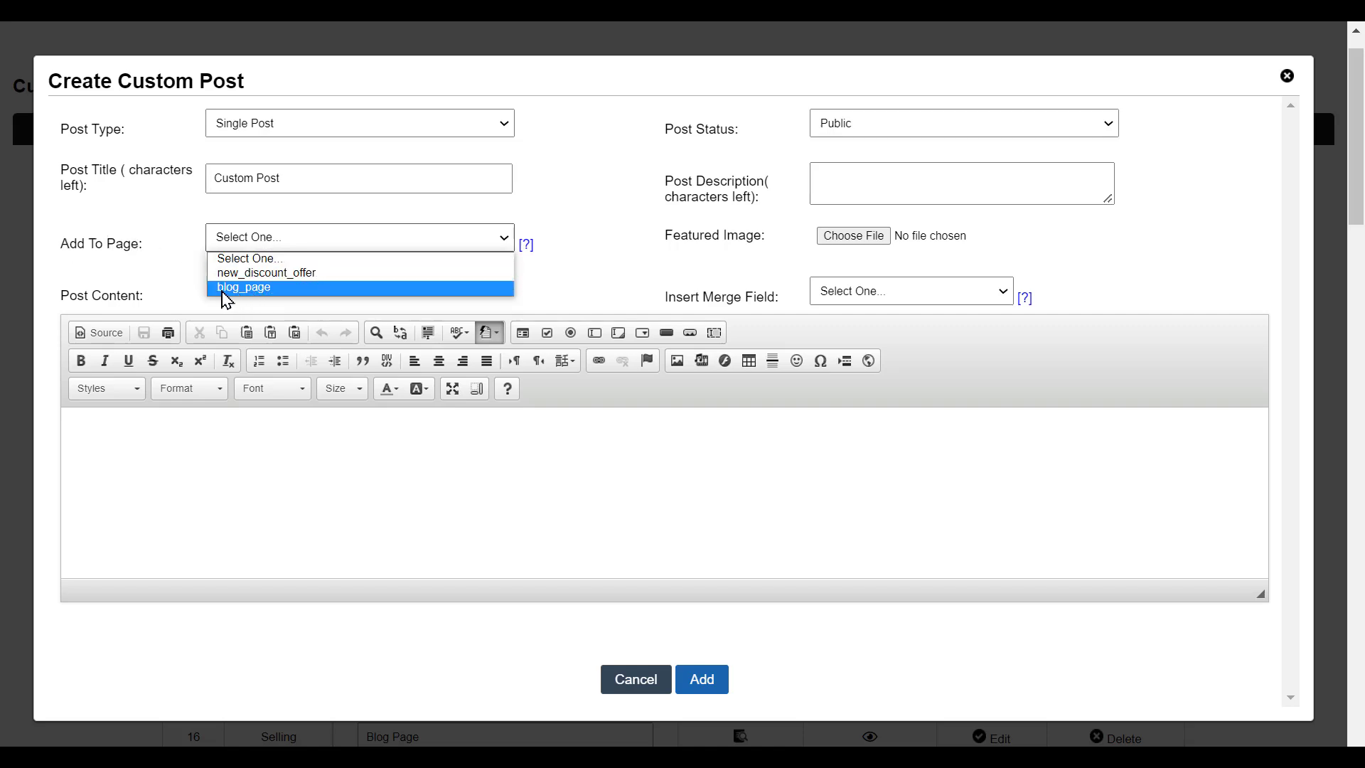
click(265, 288)
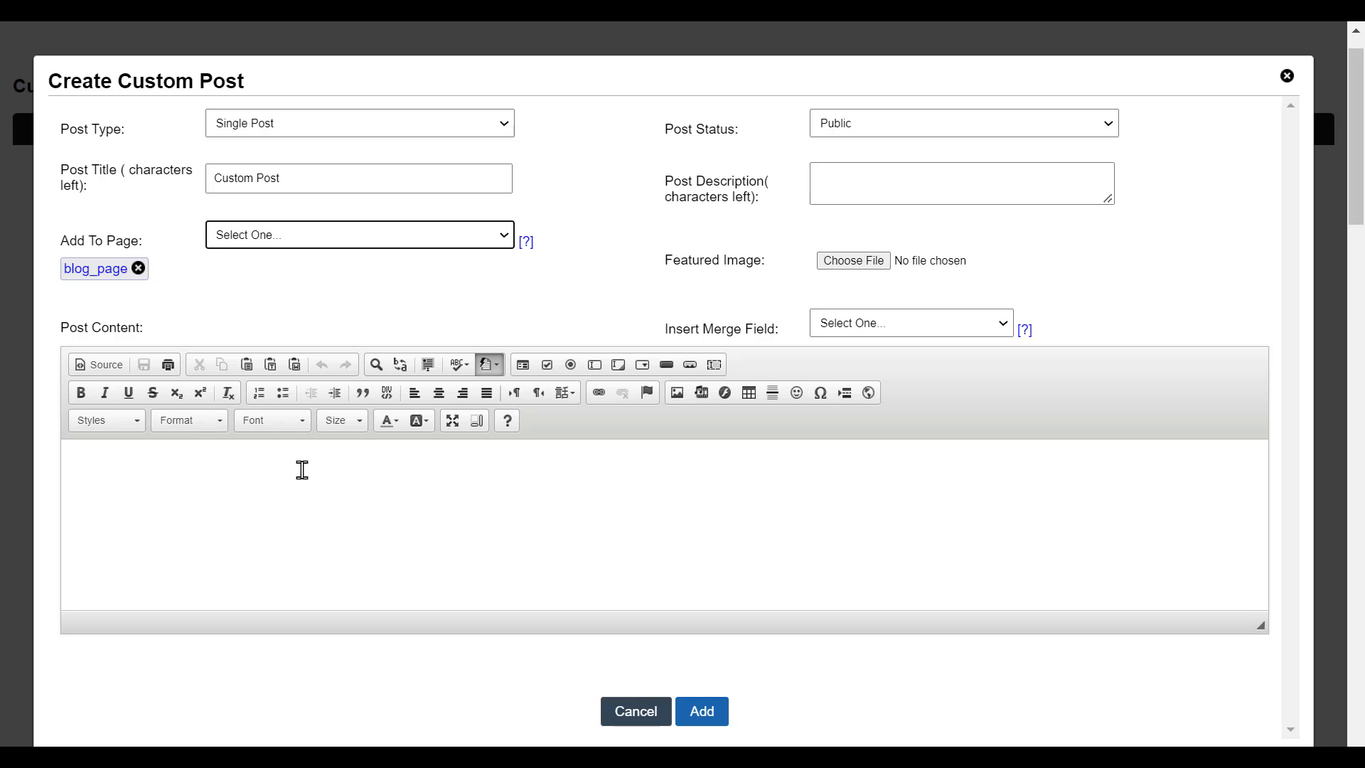
- Insert a Brief Paragraph merge field into the post content and clear its placeholder text
click(214, 461)
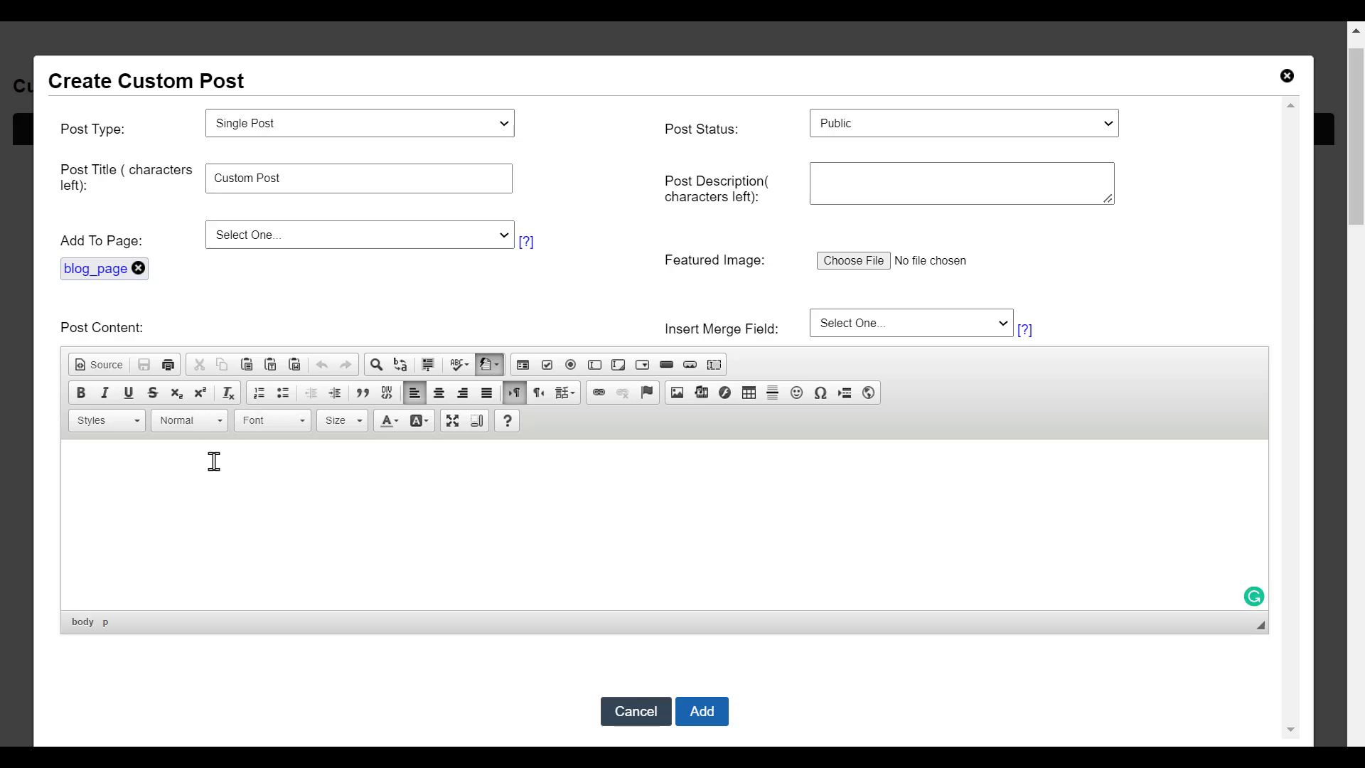
click(844, 331)
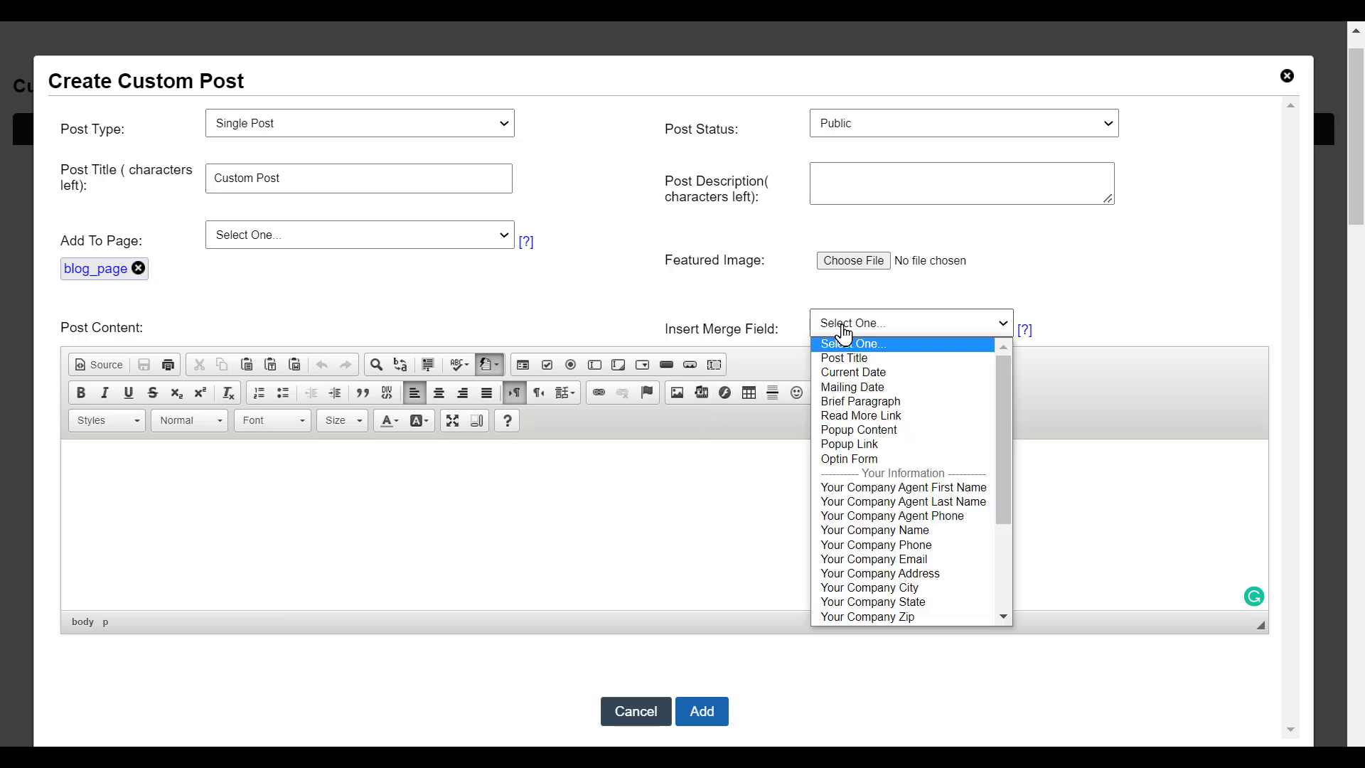
click(859, 403)
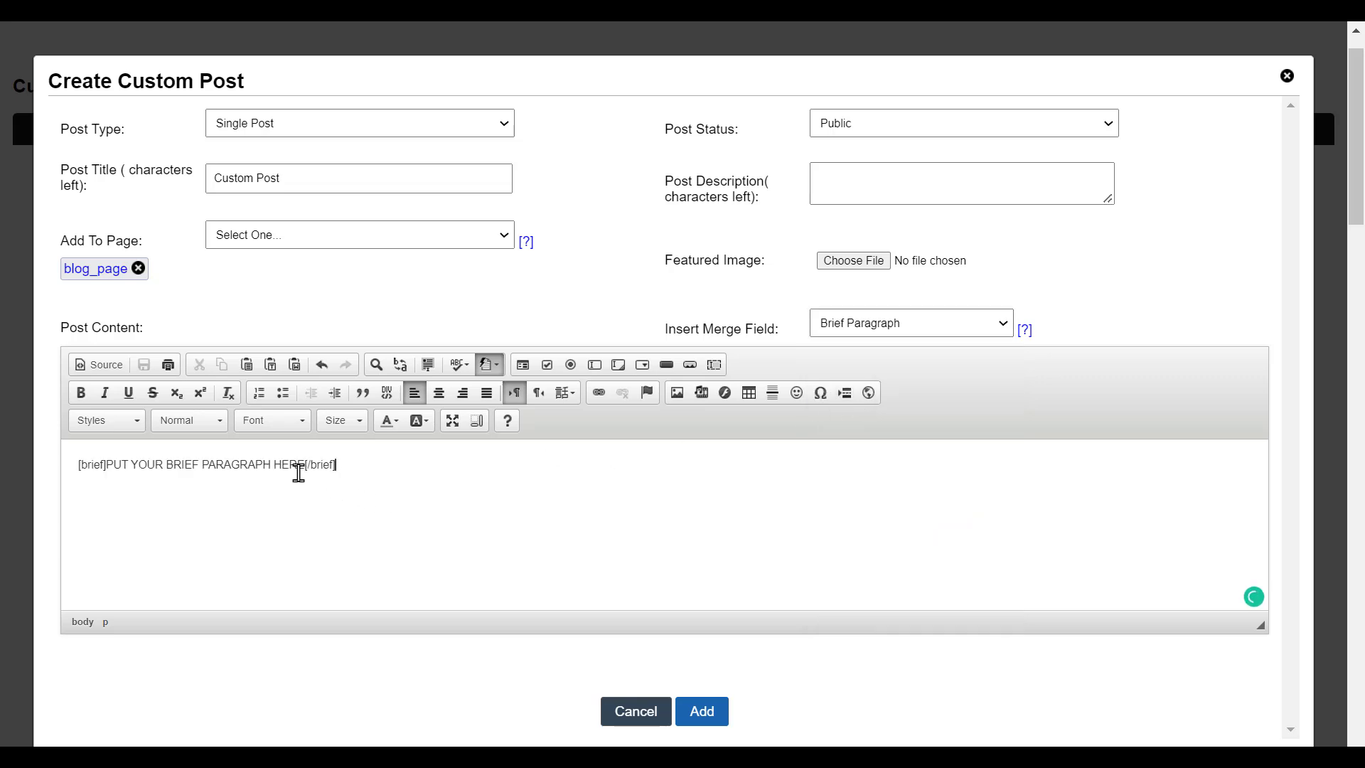
drag(303, 467, 120, 466)
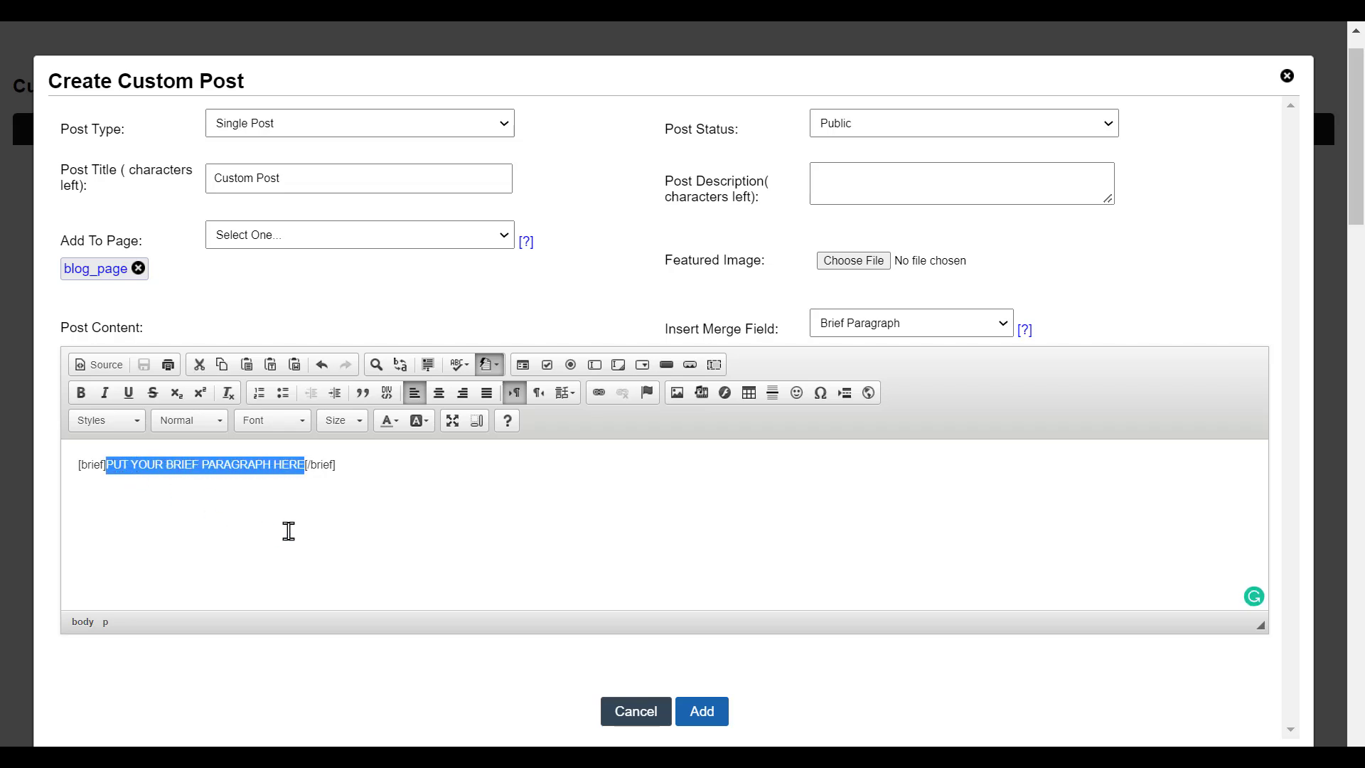
key(Delete)
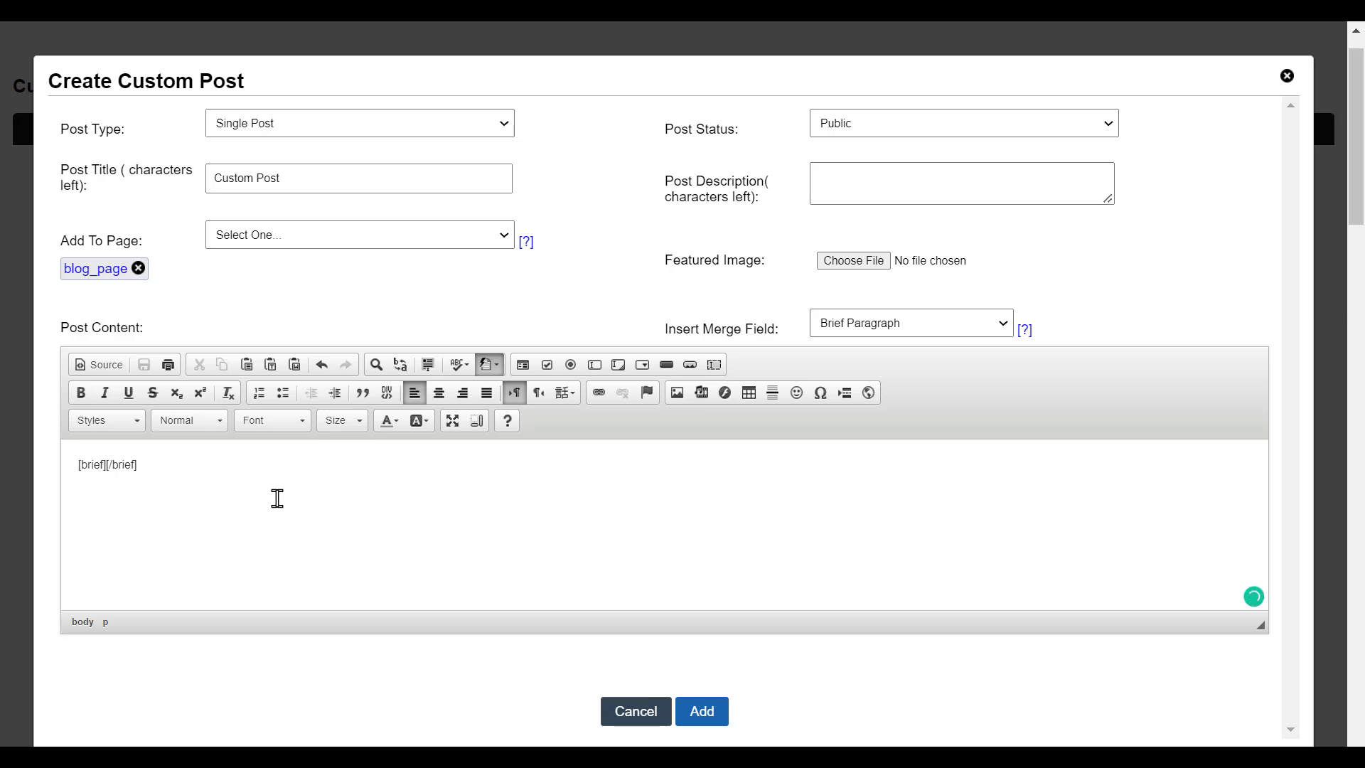
- Insert a read-more link whose text reads 'READ My other Blog Posts here'
click(893, 324)
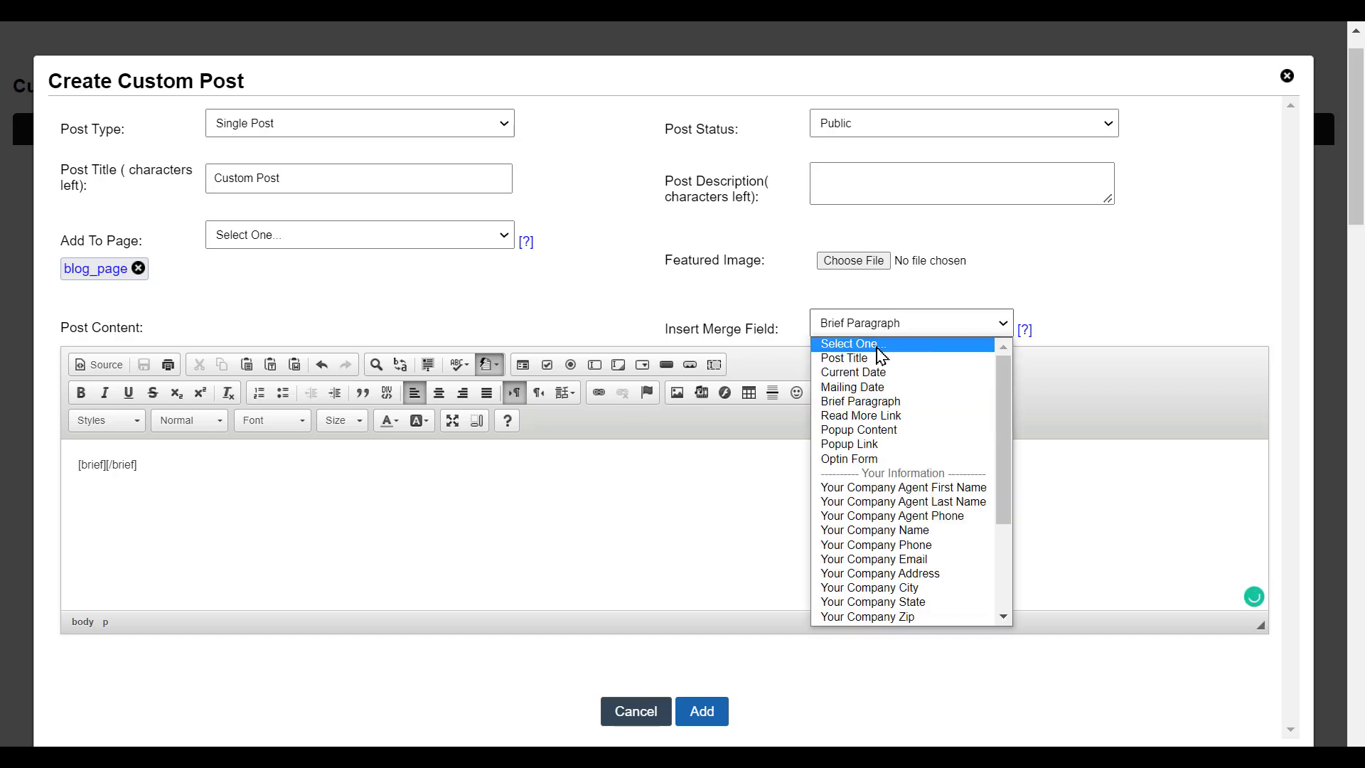
click(869, 424)
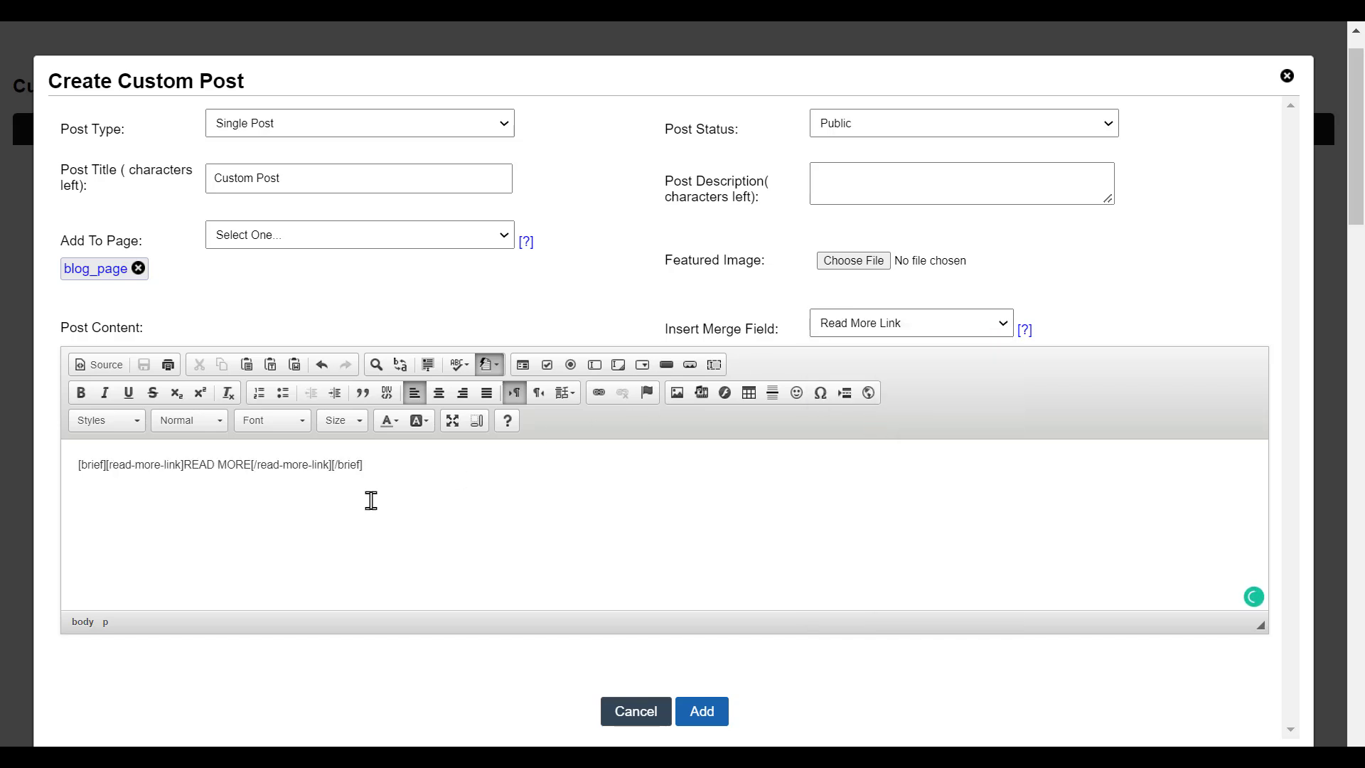
drag(251, 463, 214, 466)
click(213, 466)
key(Delete)
key(Delete)
key(Delete)
key(Delete)
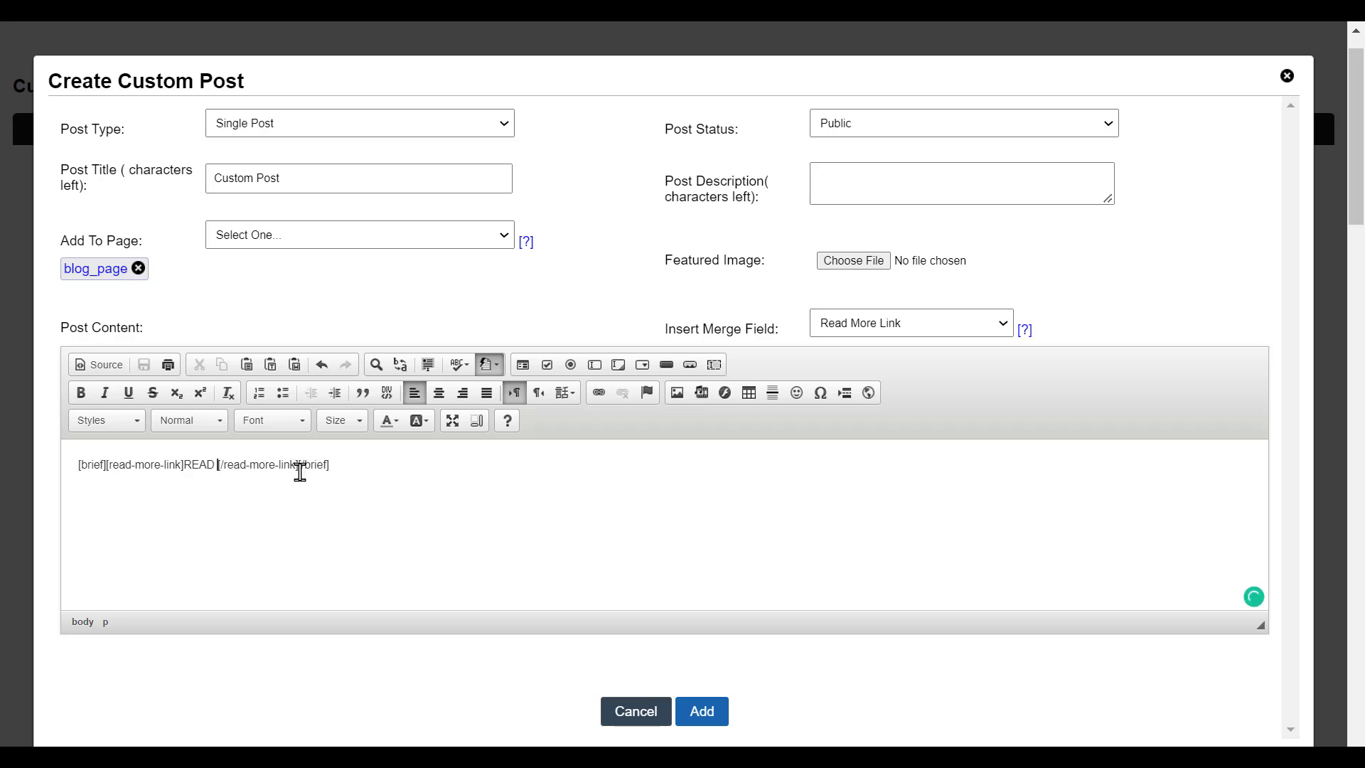
text(My other )
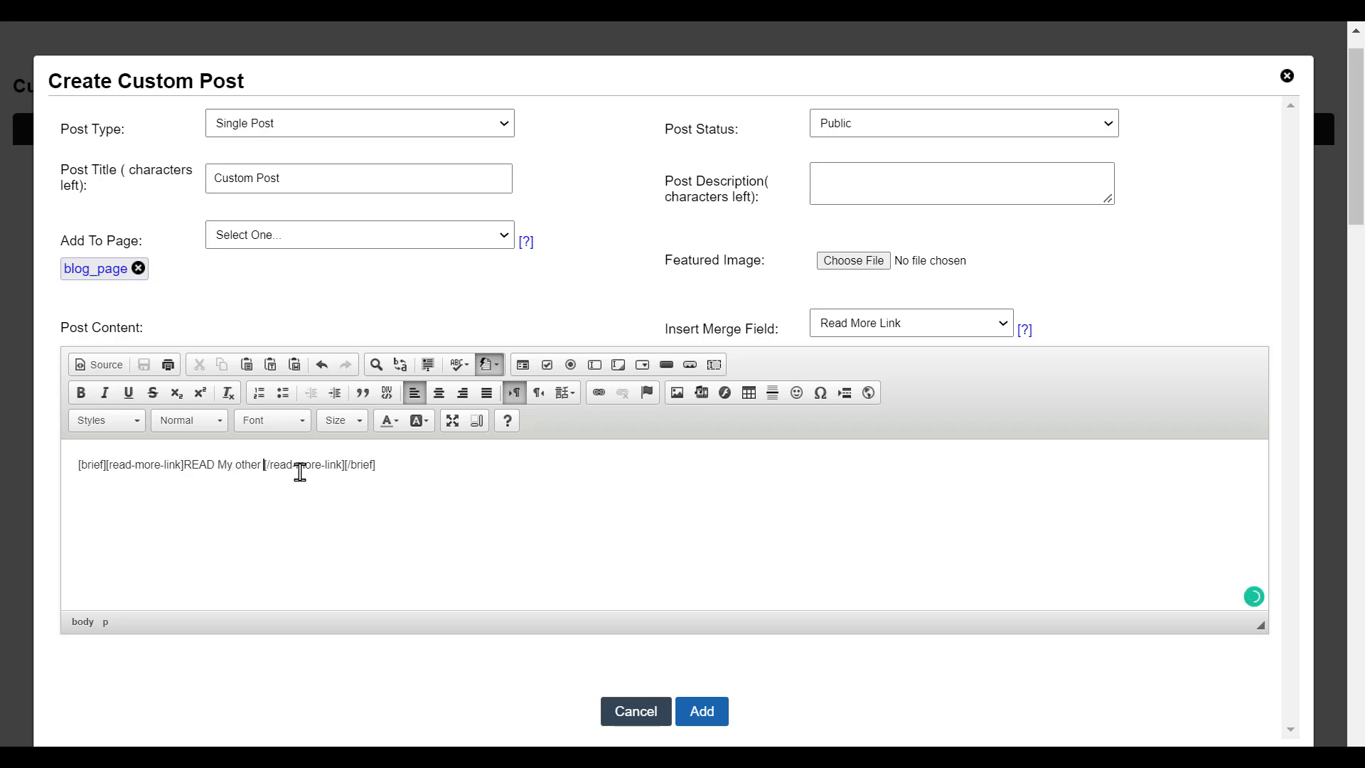
text(Blog P)
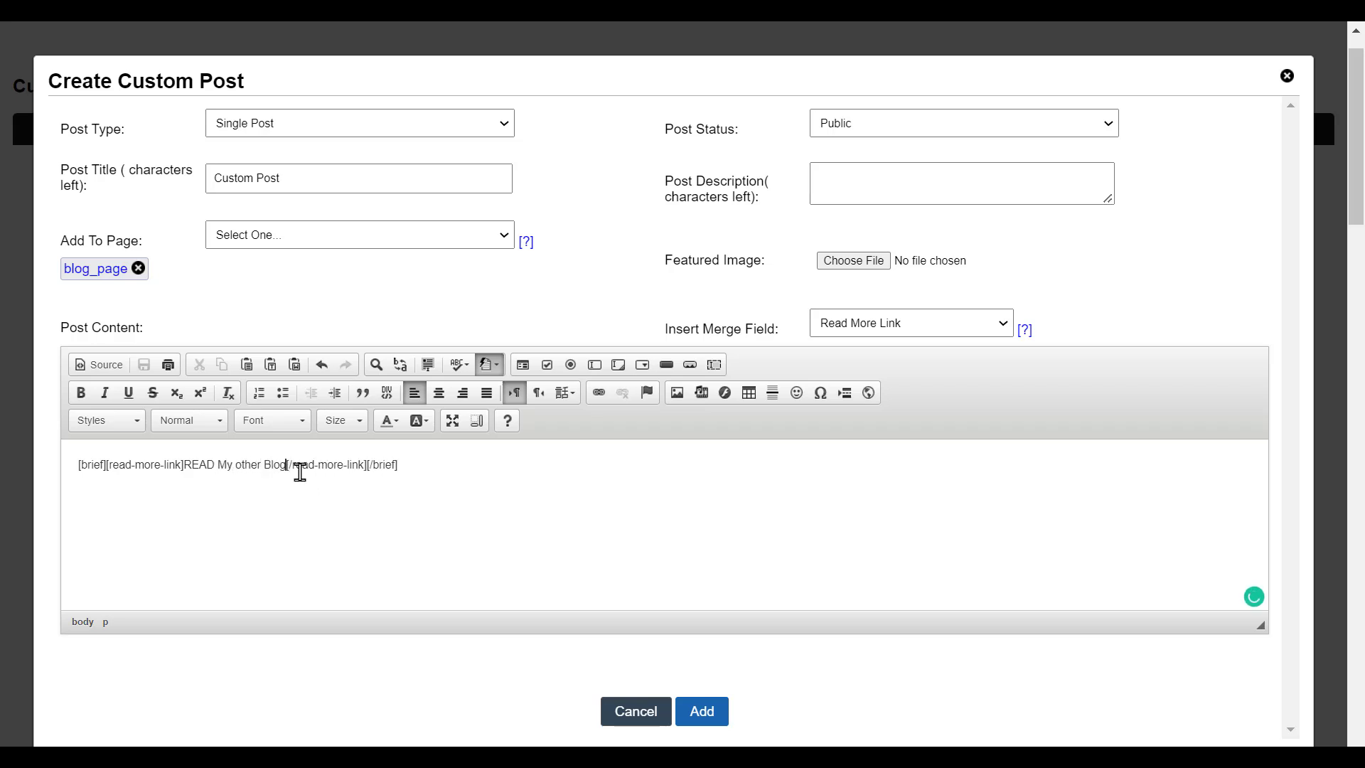
text(is)
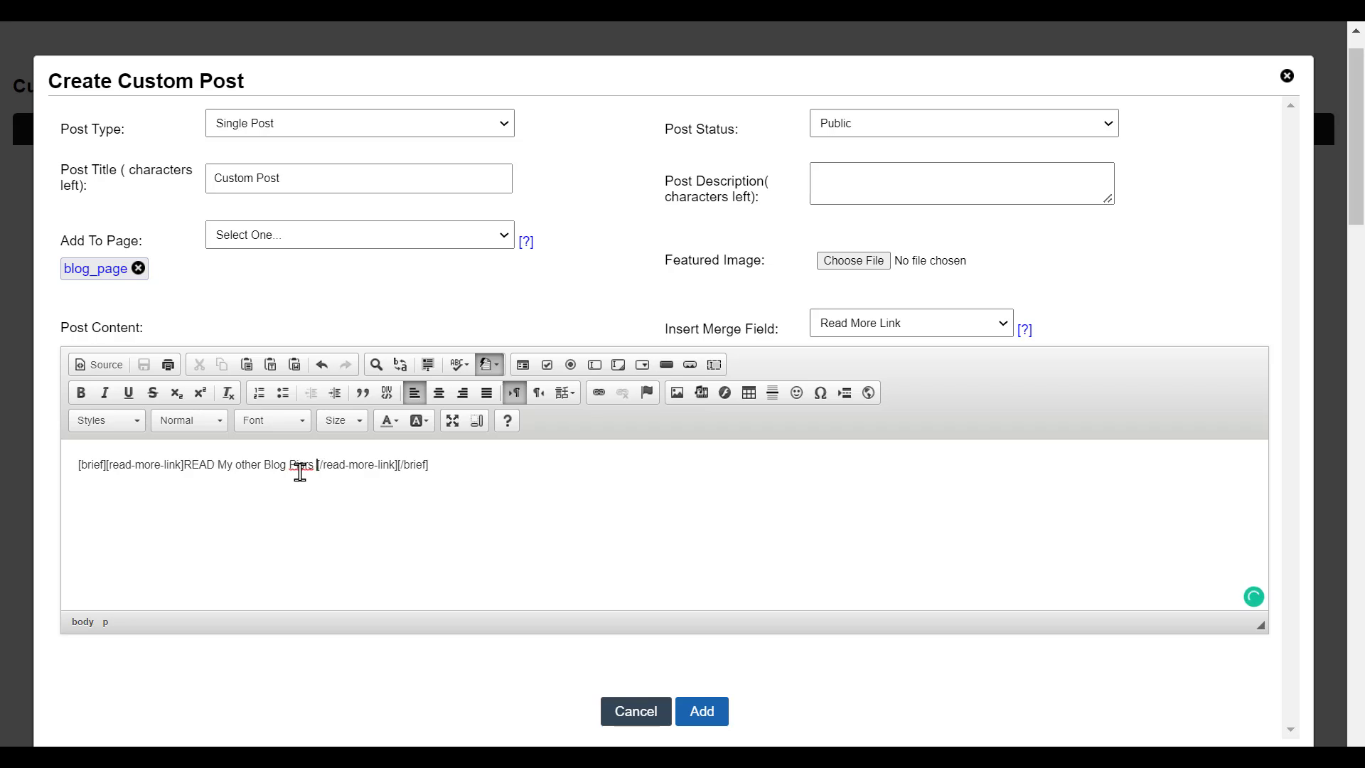
key(BackSpace)
key(BackSpace)
text(osts )
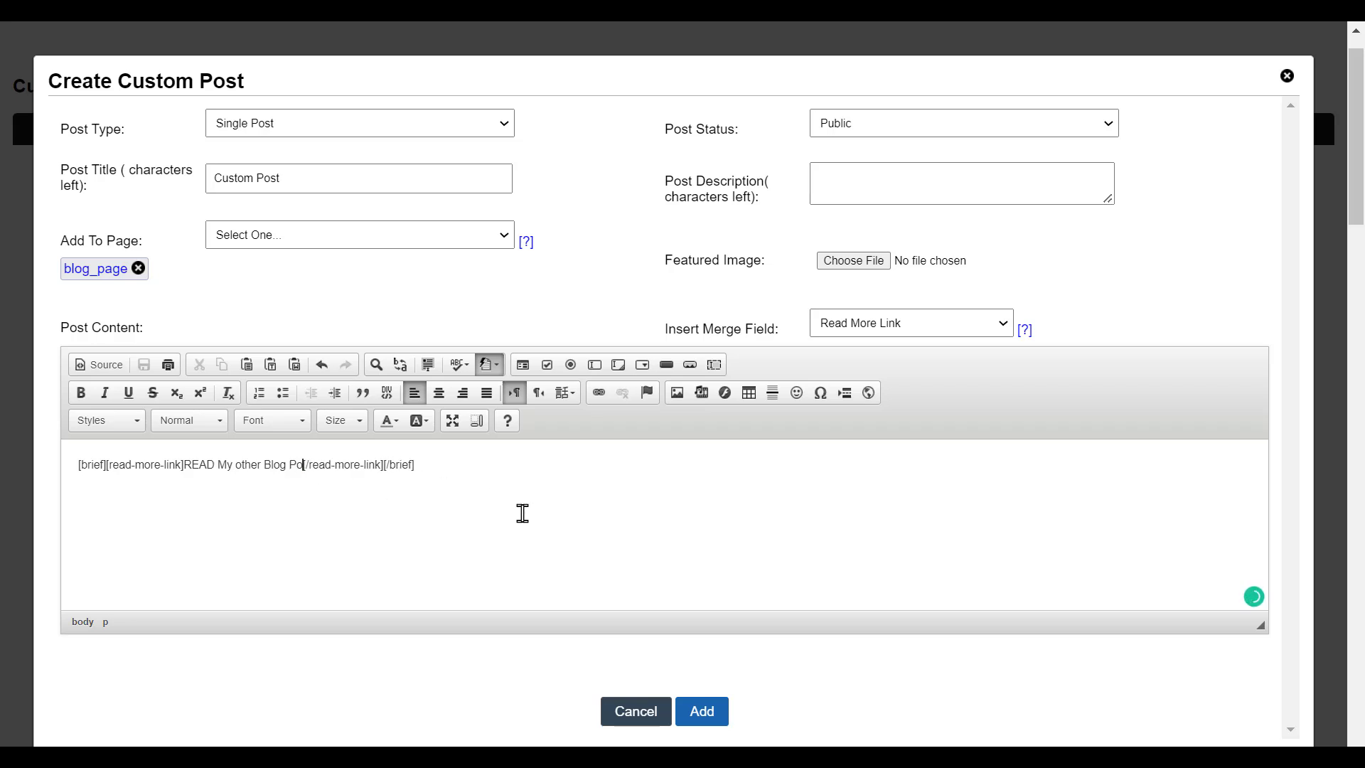
text(here)
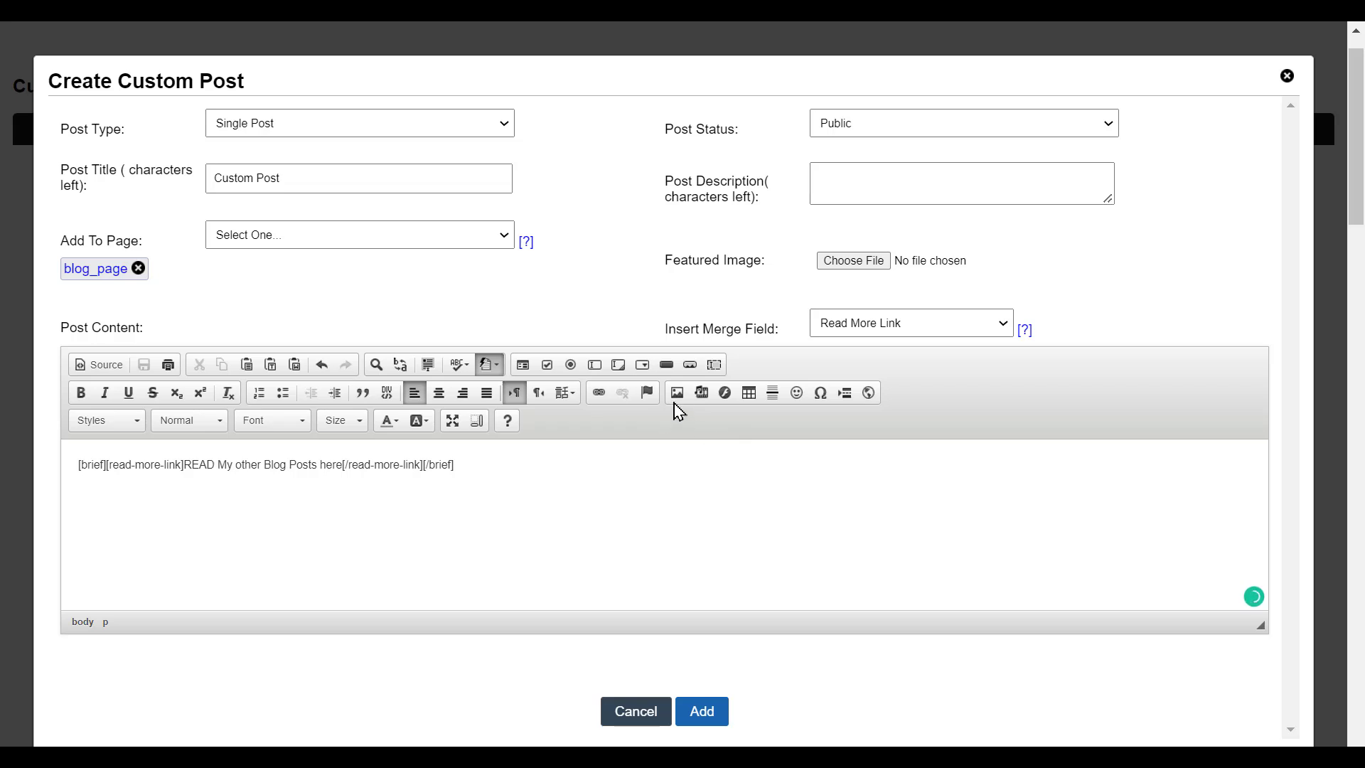
- Upload 004.jpg and insert it into the post at 600 px wide
click(677, 395)
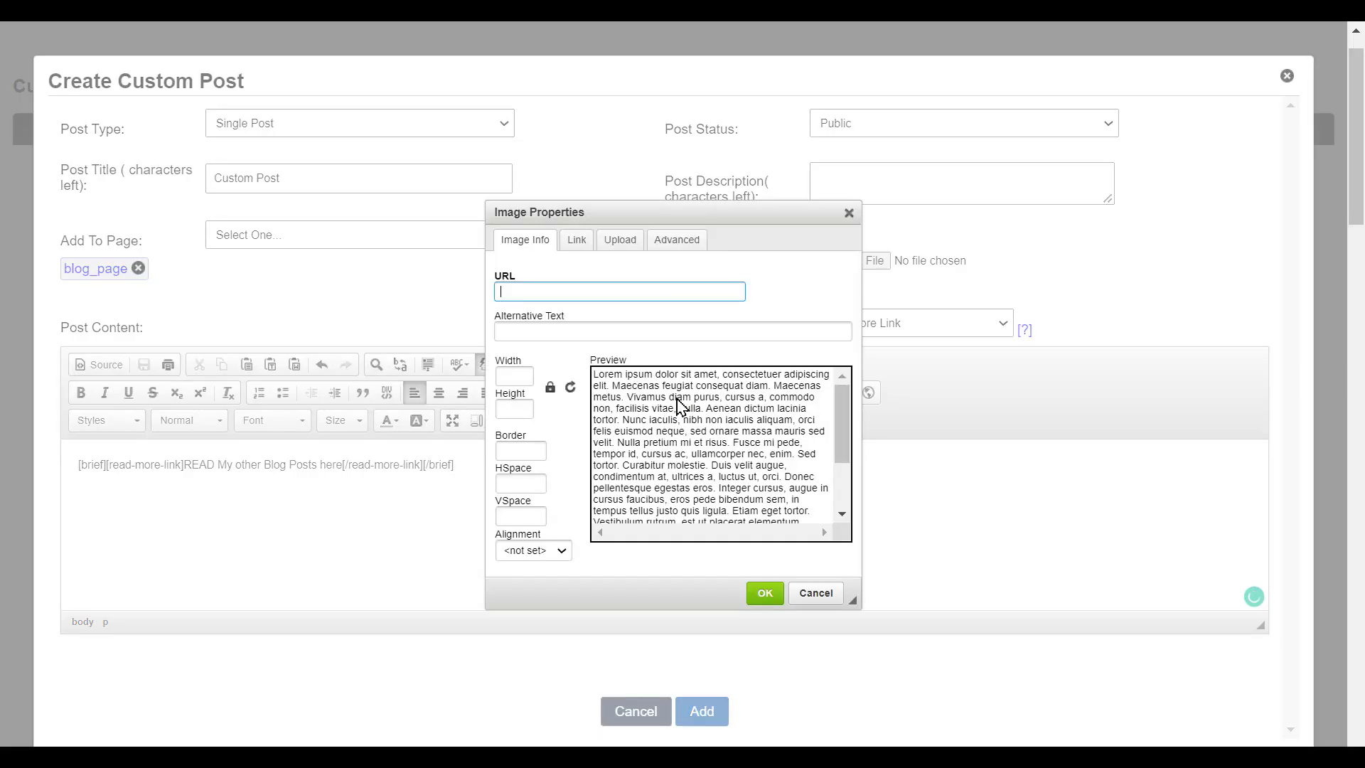
click(620, 241)
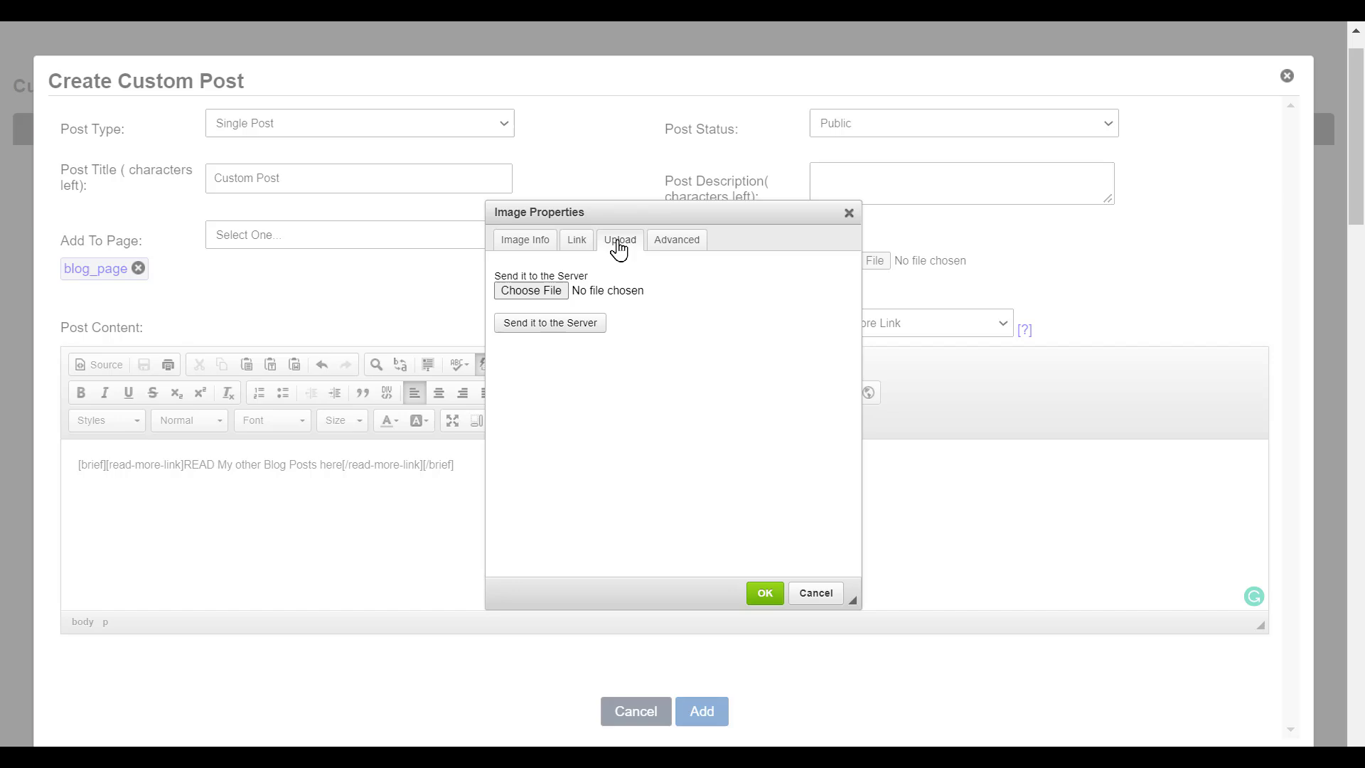
click(533, 298)
double_click(768, 196)
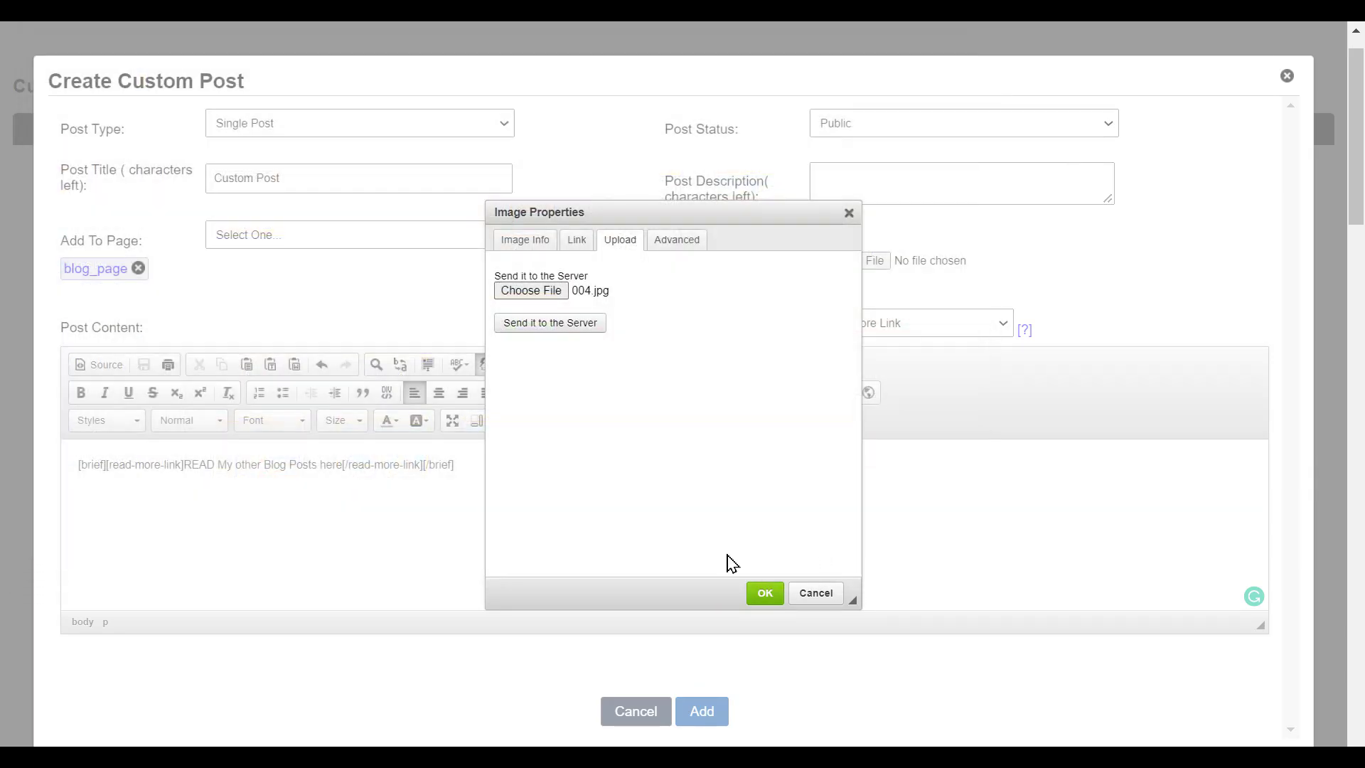
click(568, 341)
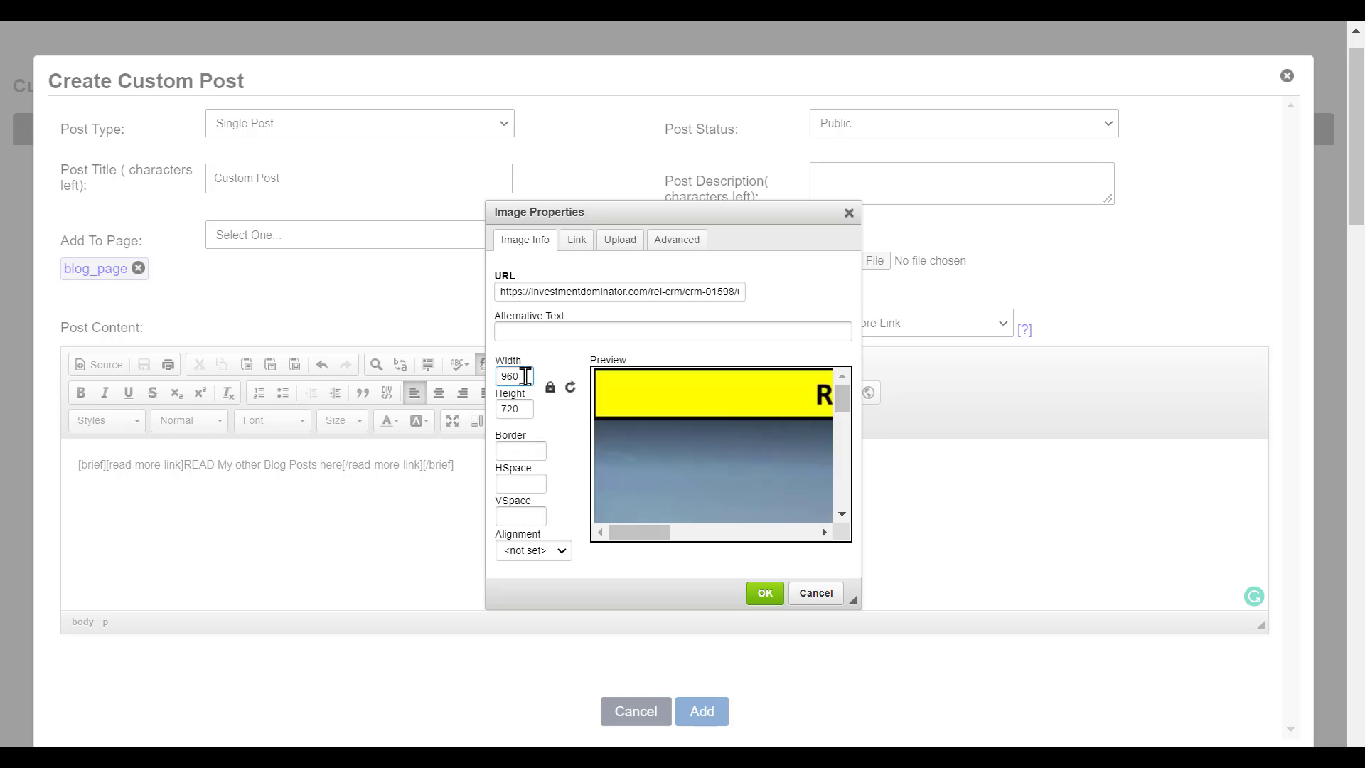
key(BackSpace)
key(BackSpace)
key(BackSpace)
text(600)
key(Return)
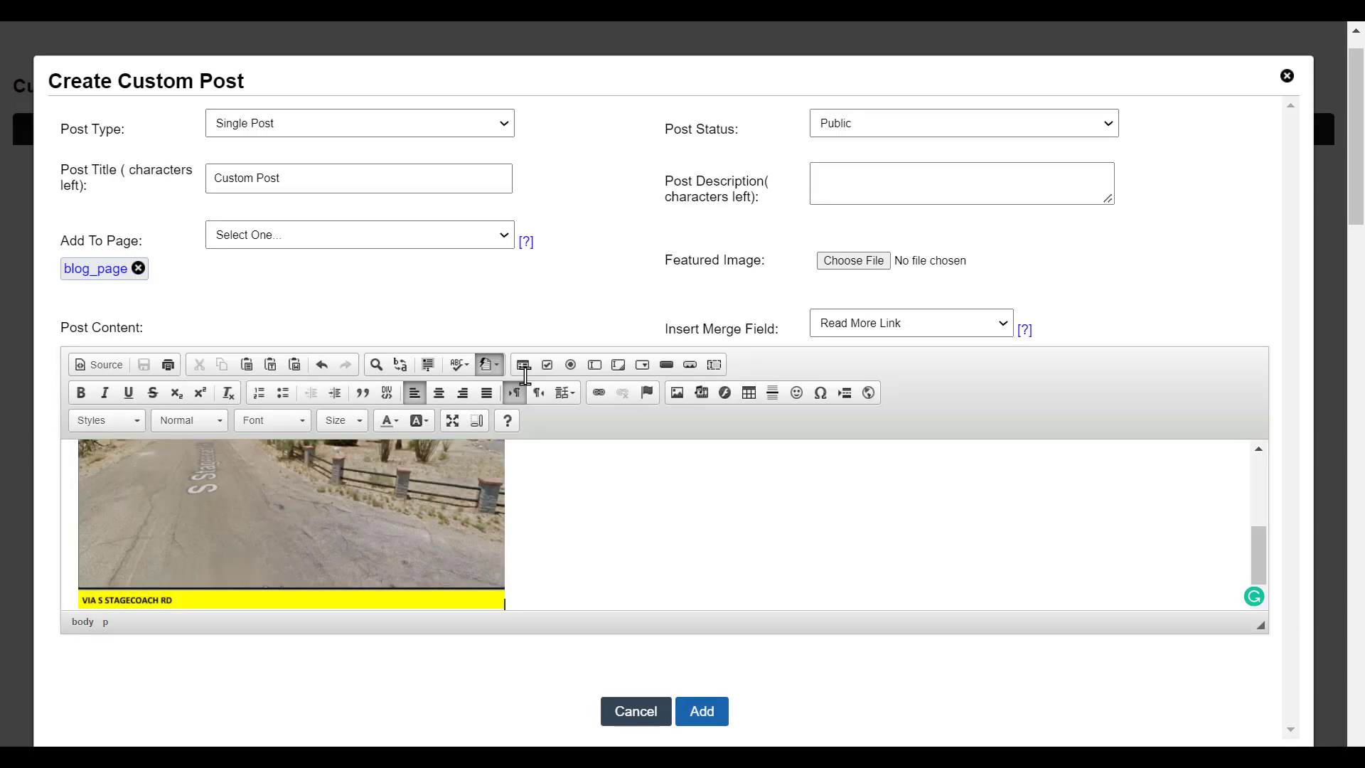
- Save the new custom post
scroll(319, 512, up, 5)
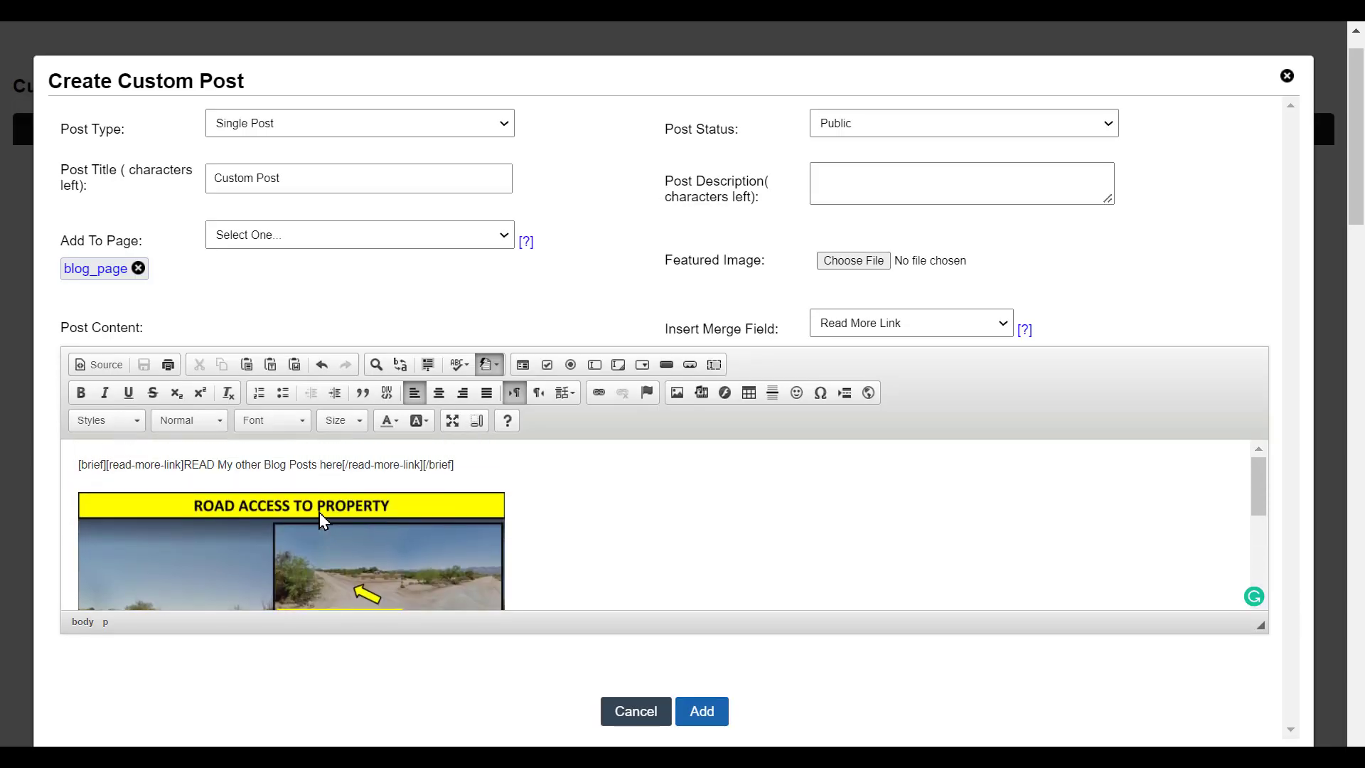
scroll(318, 512, down, 1)
scroll(318, 512, down, 5)
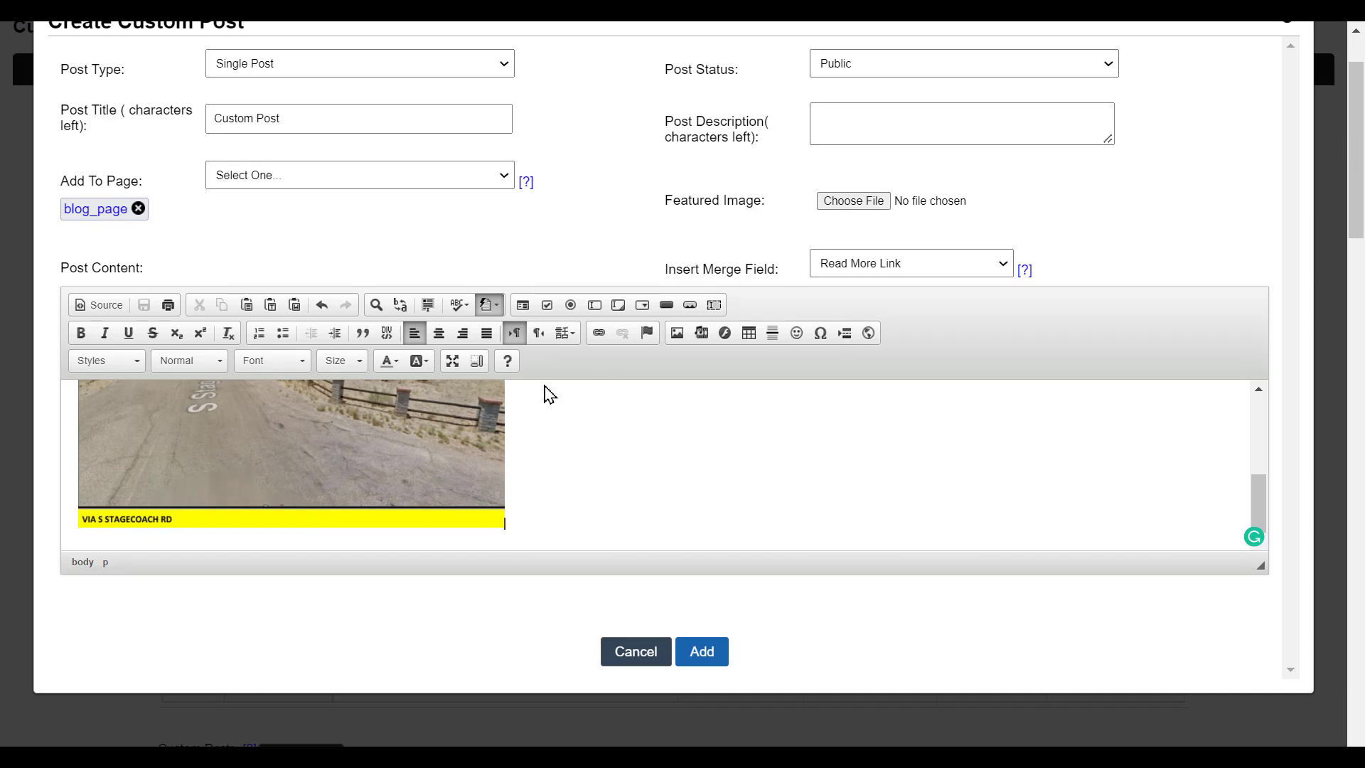
click(716, 654)
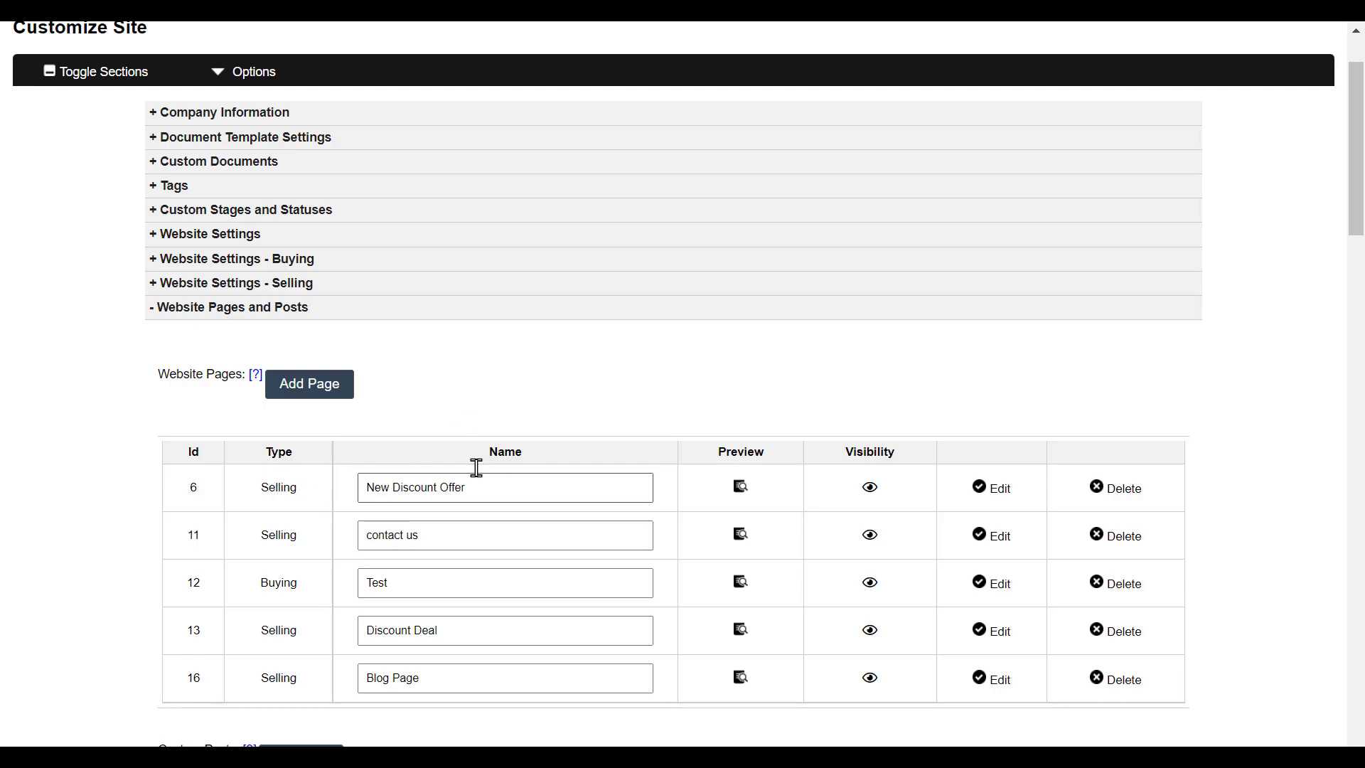
- Preview Custom Post (Id 17) from the Custom Posts table on the live site
scroll(488, 454, down, 4)
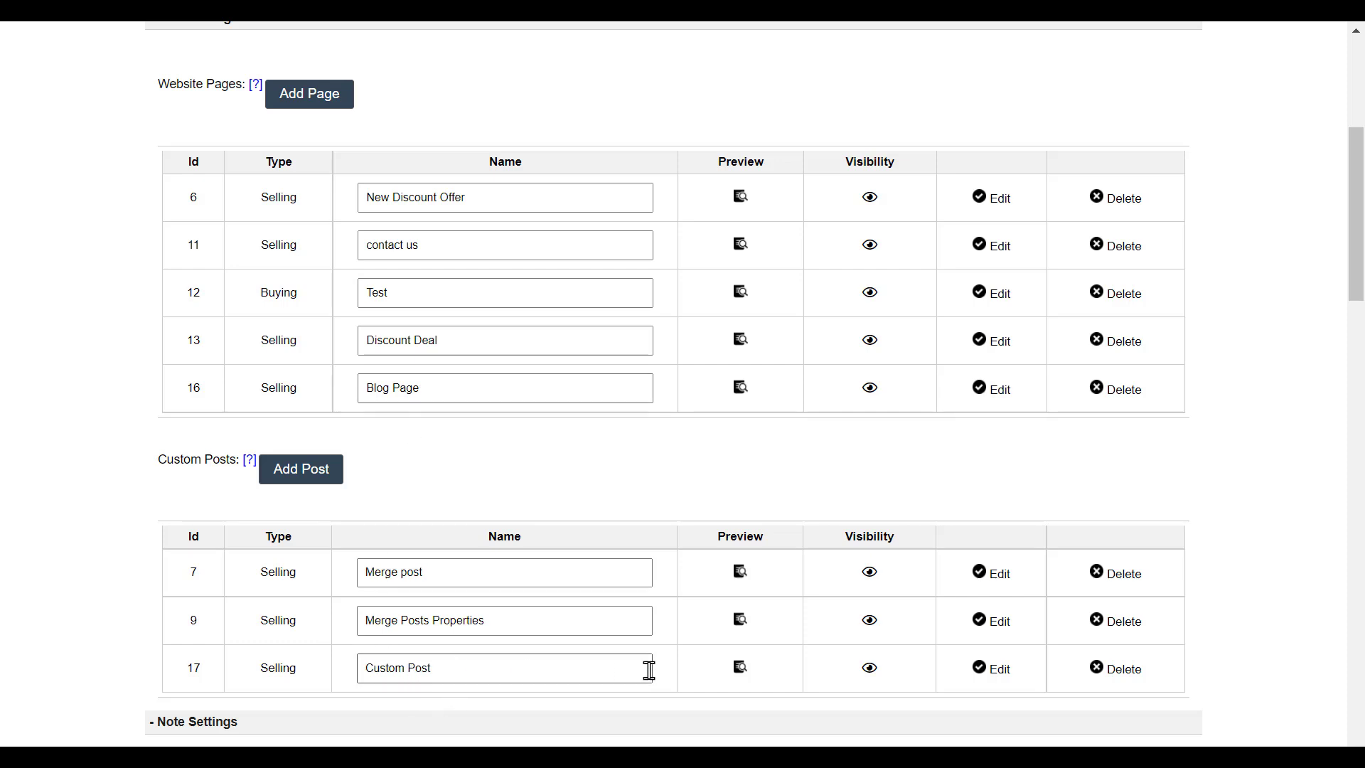
click(740, 669)
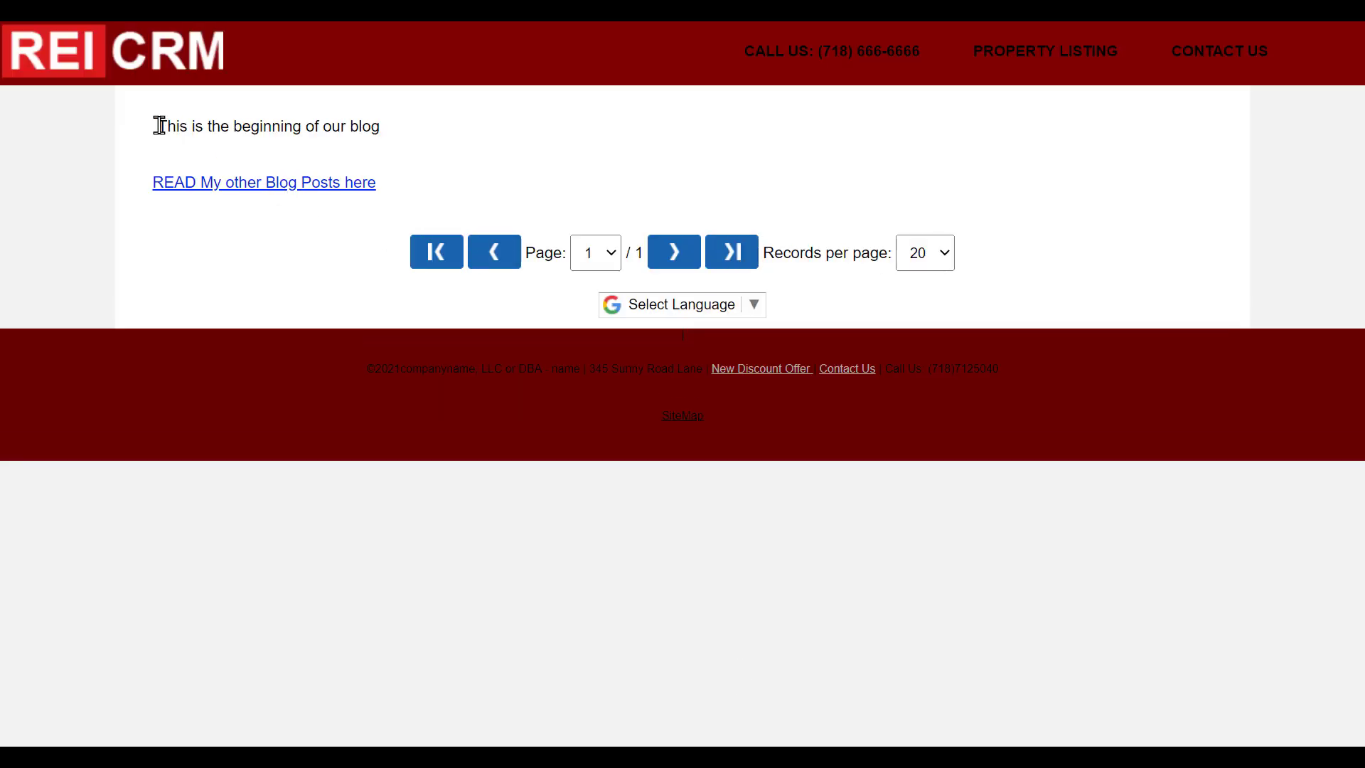
drag(157, 126, 387, 135)
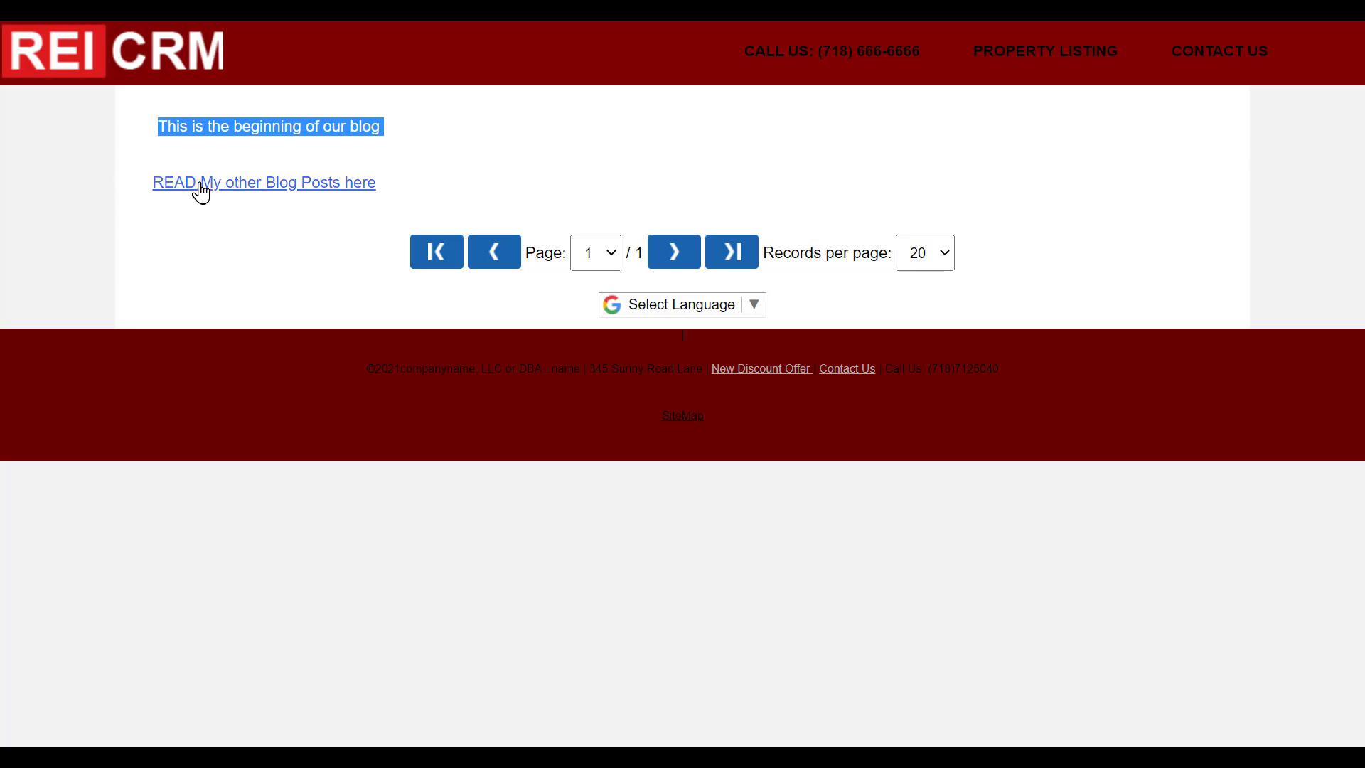
click(350, 186)
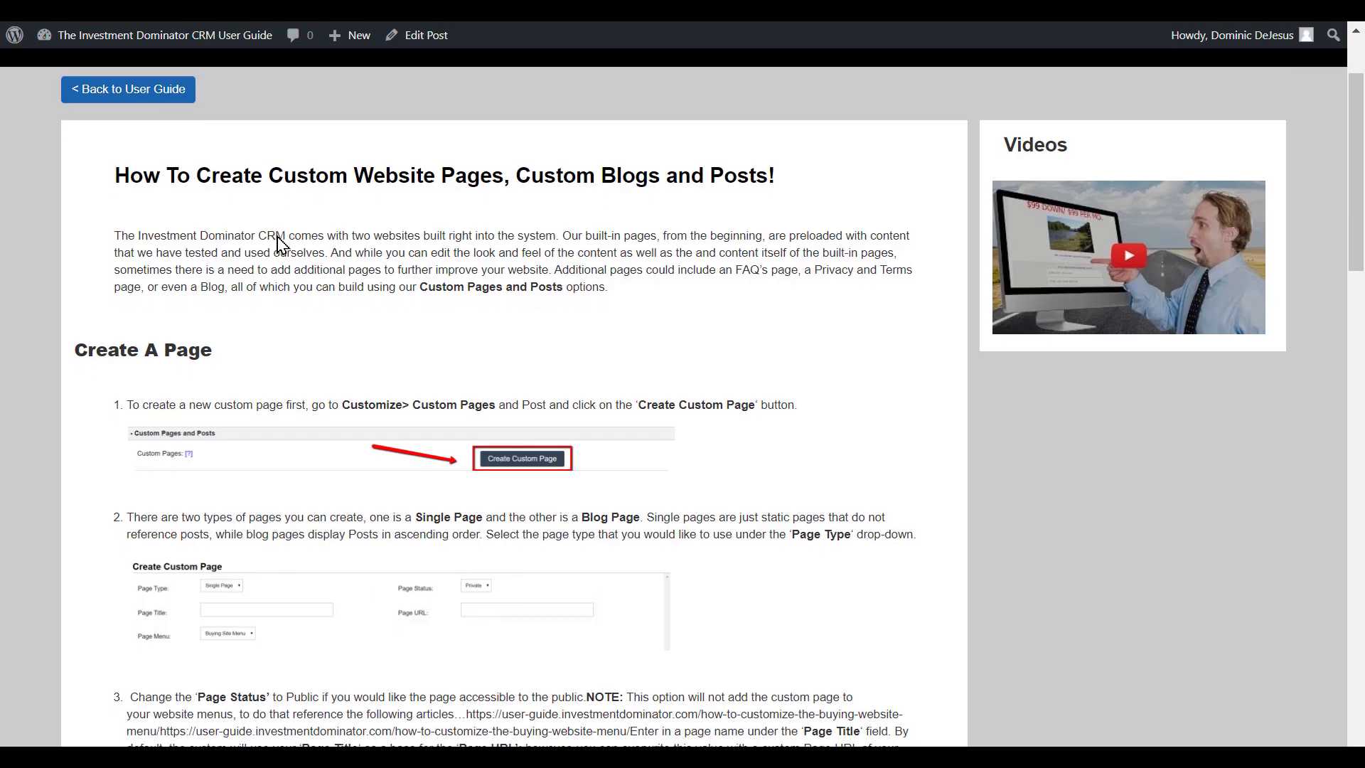
- Scroll through the user guide's Create A Page and Create A Post instructions
scroll(277, 242, down, 3)
scroll(278, 242, down, 7)
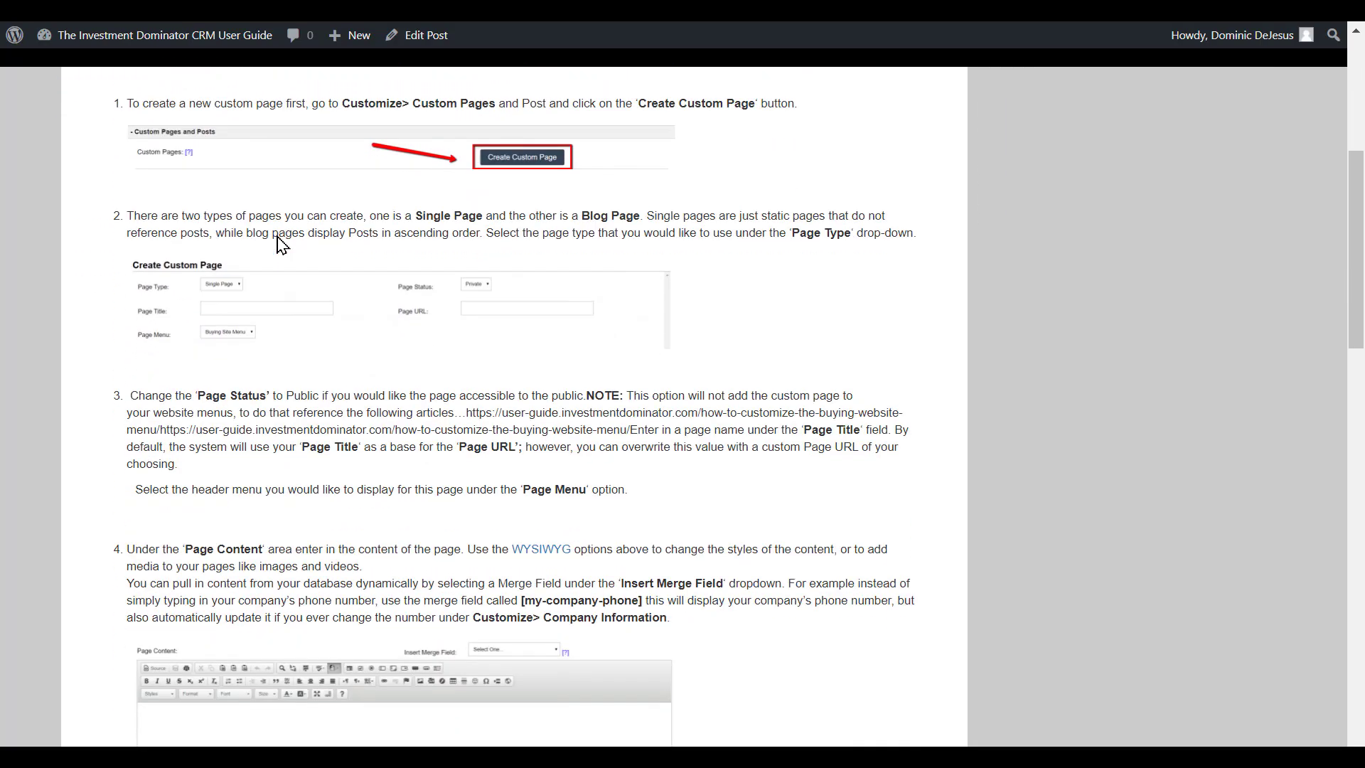
scroll(279, 246, down, 2)
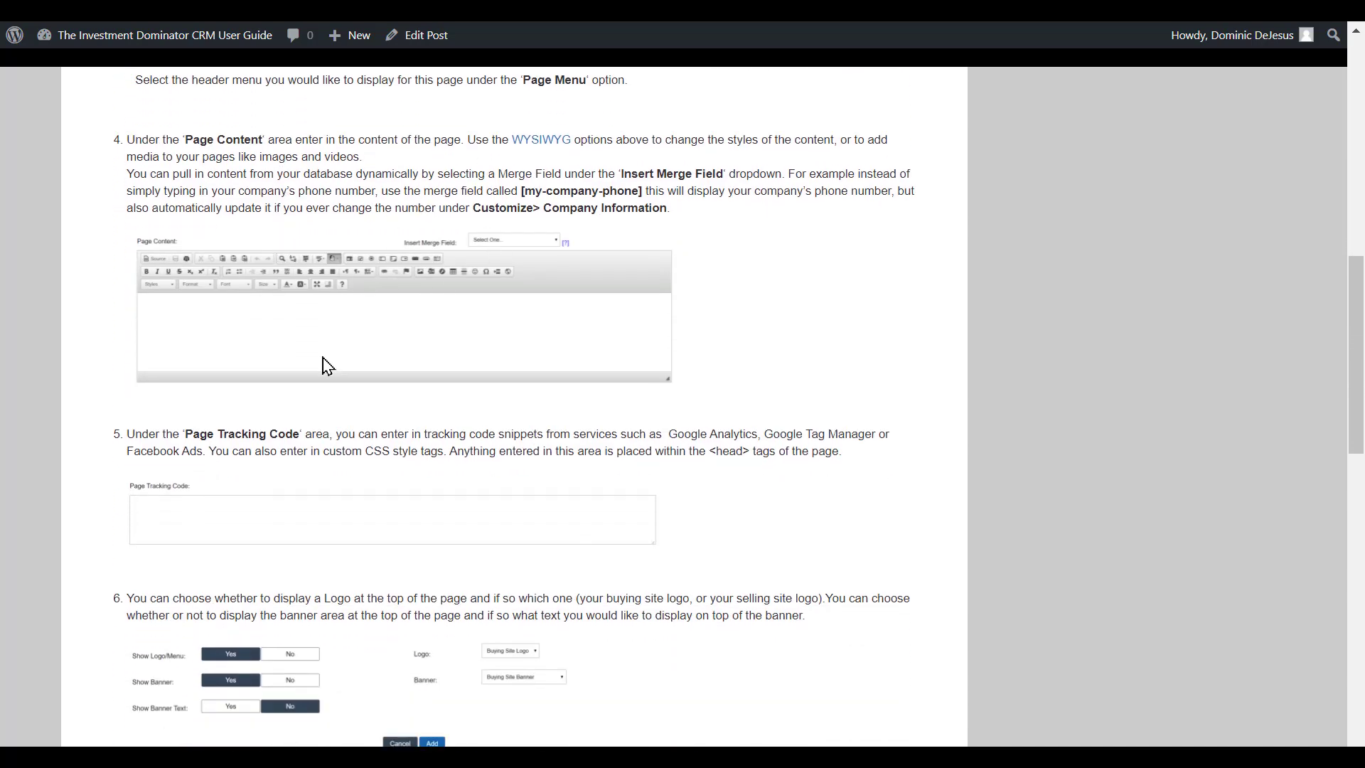
scroll(448, 384, down, 2)
scroll(452, 387, down, 8)
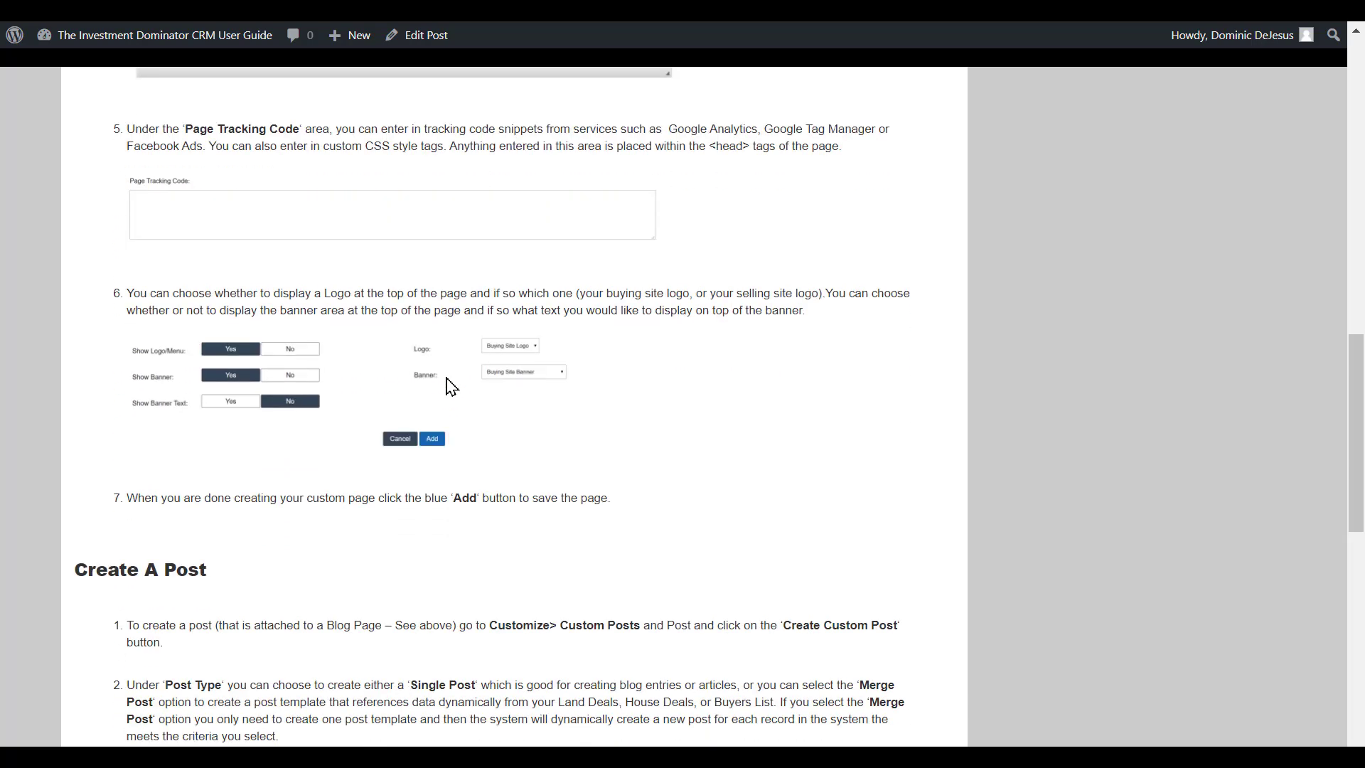
scroll(452, 388, down, 2)
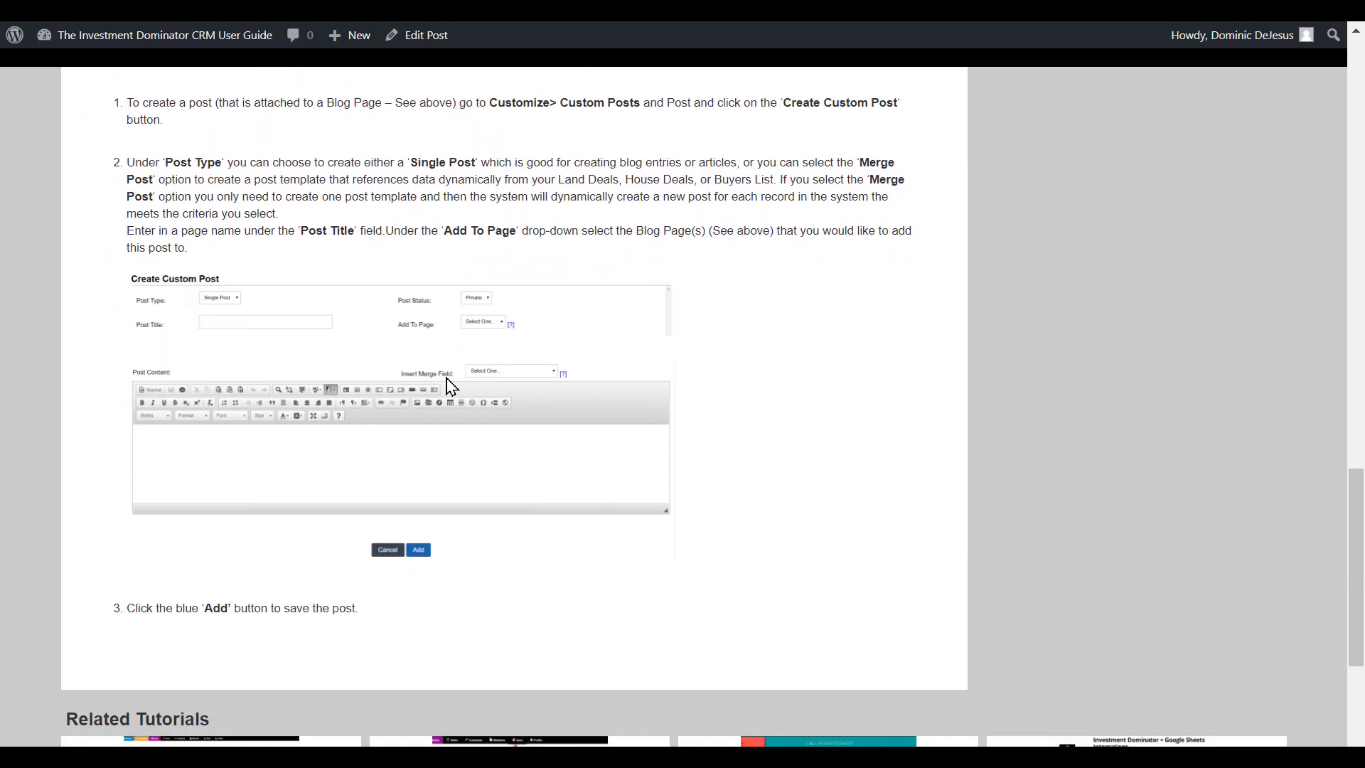
scroll(453, 388, up, 1)
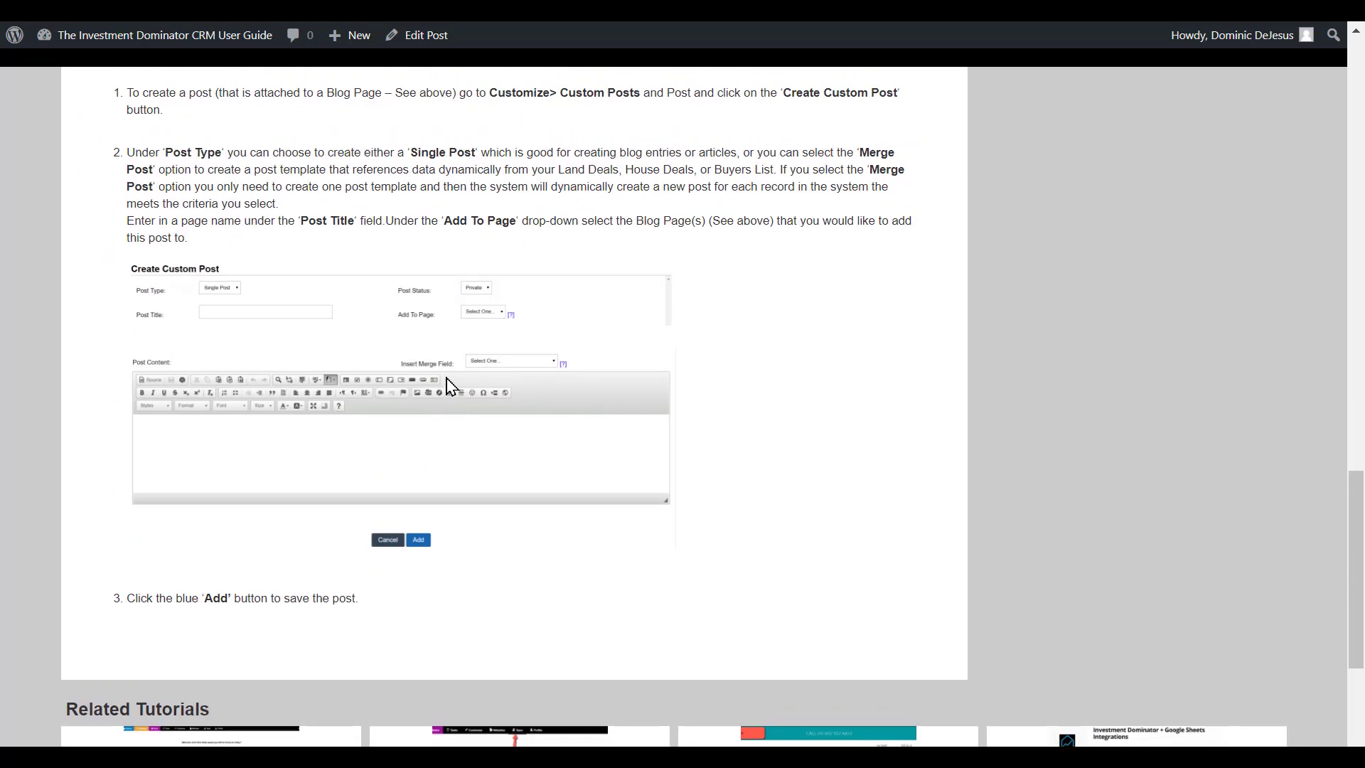
scroll(452, 388, up, 6)
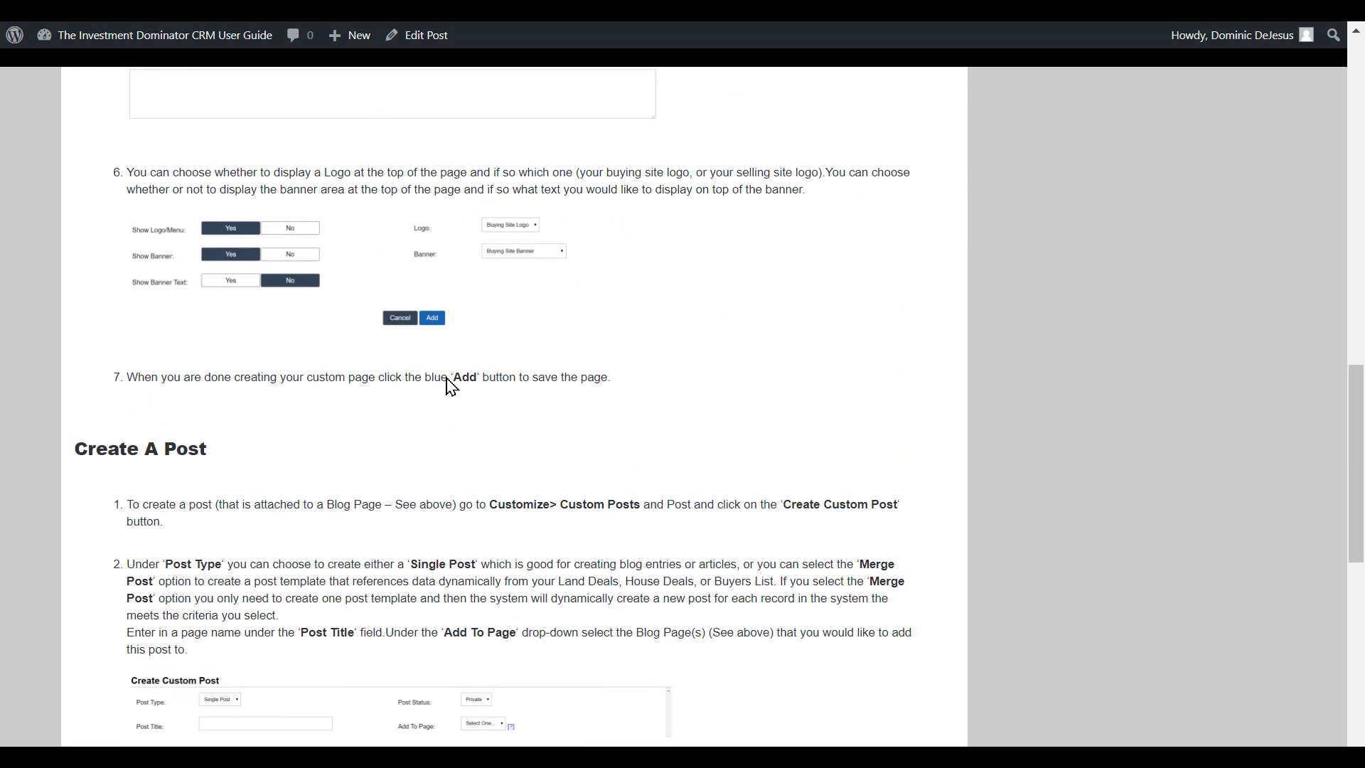